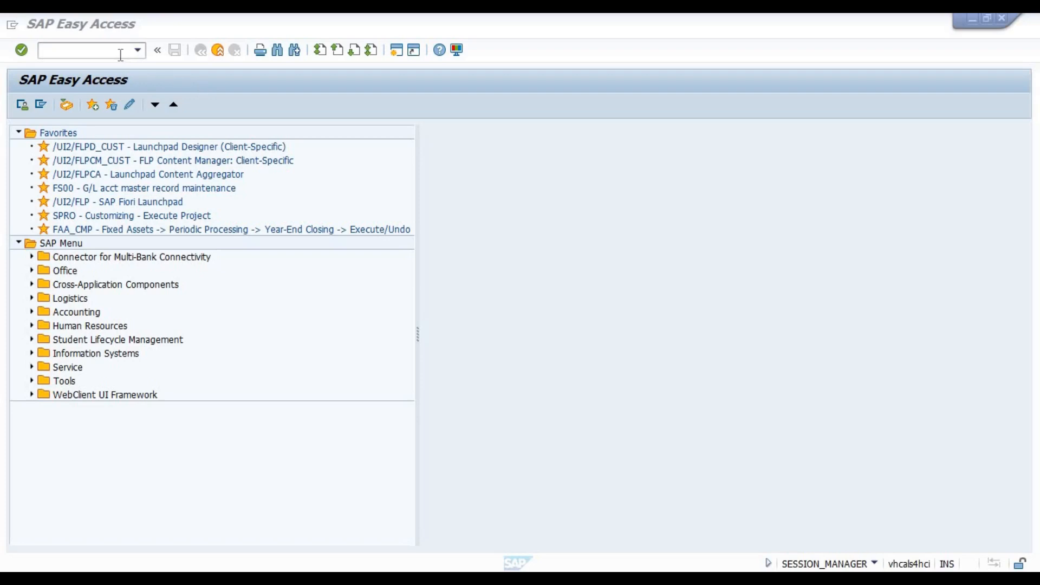
Open transaction BP and start creating a business partner of the person category
left_click(106, 53)
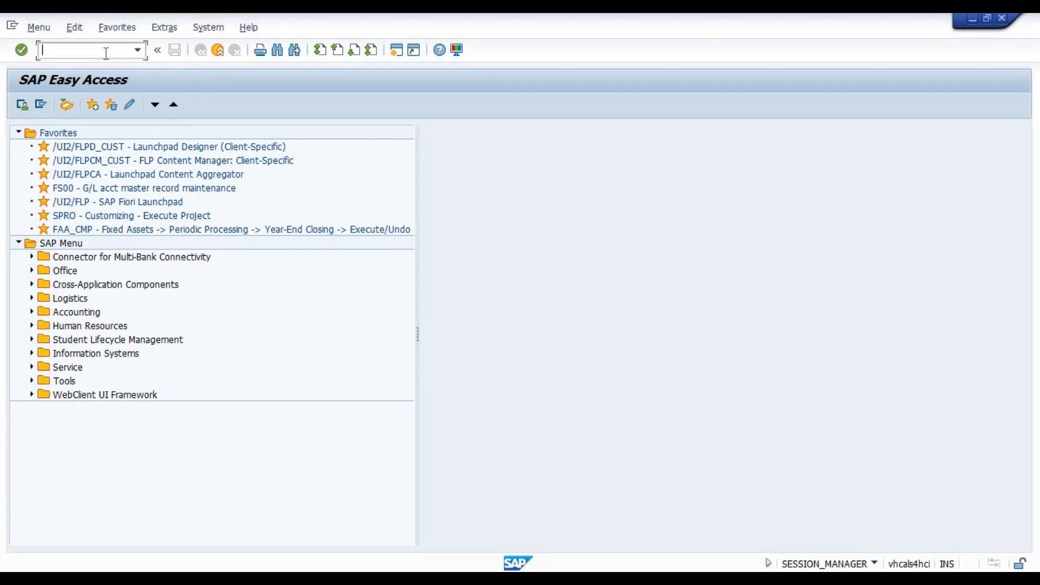
type("bp")
key("Return")
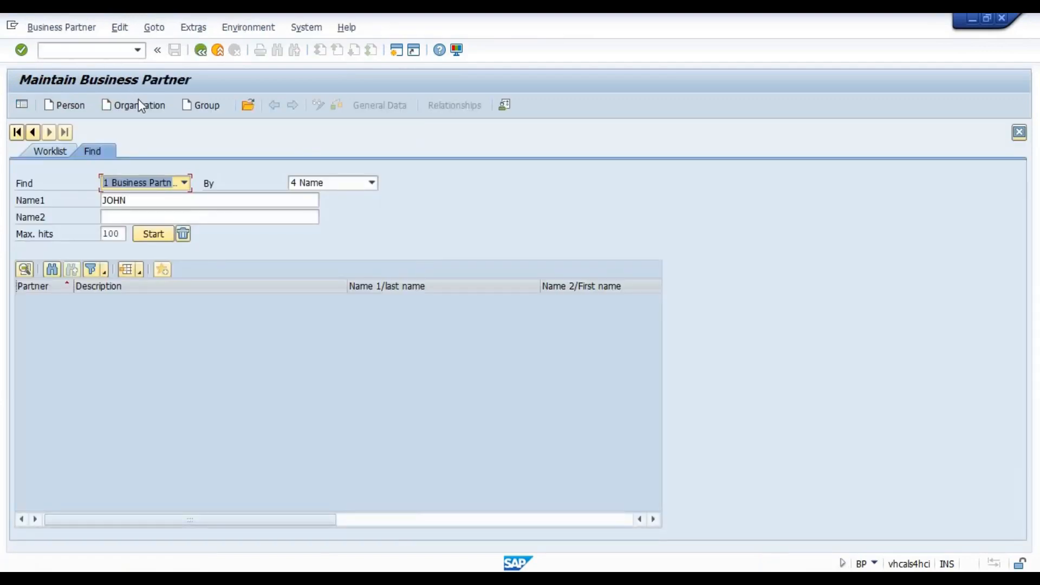
left_click(73, 108)
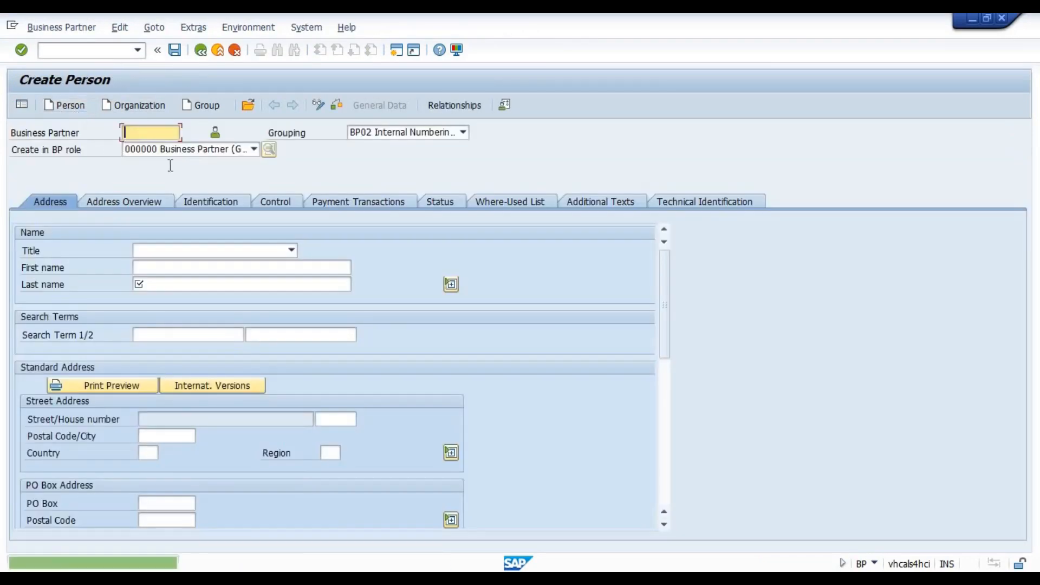
Examine the roles a person can be created in, including the FI Customer, Customer, FI Vendor and MM vendor roles
left_click(251, 150)
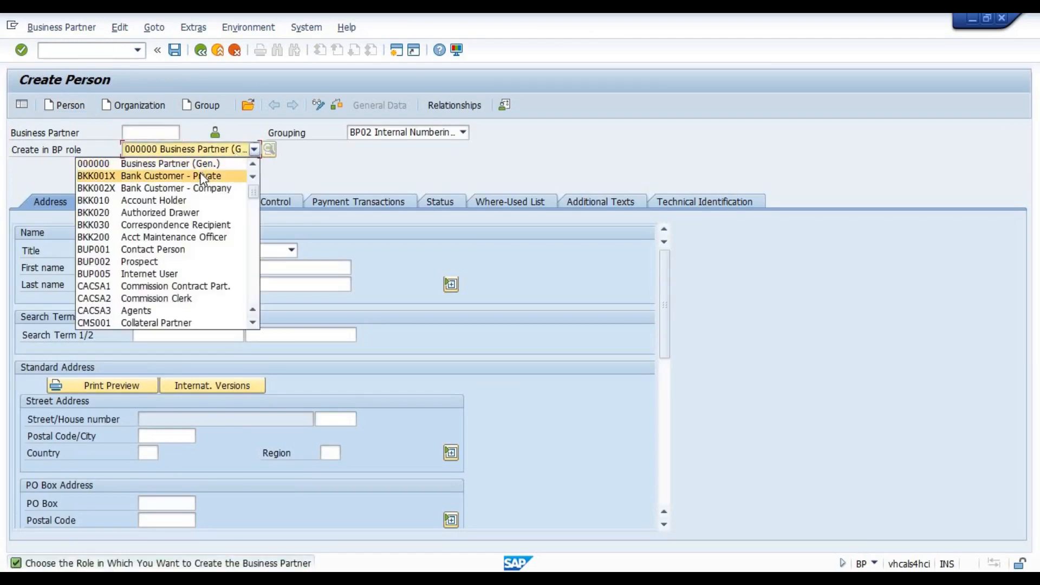
left_click(150, 165)
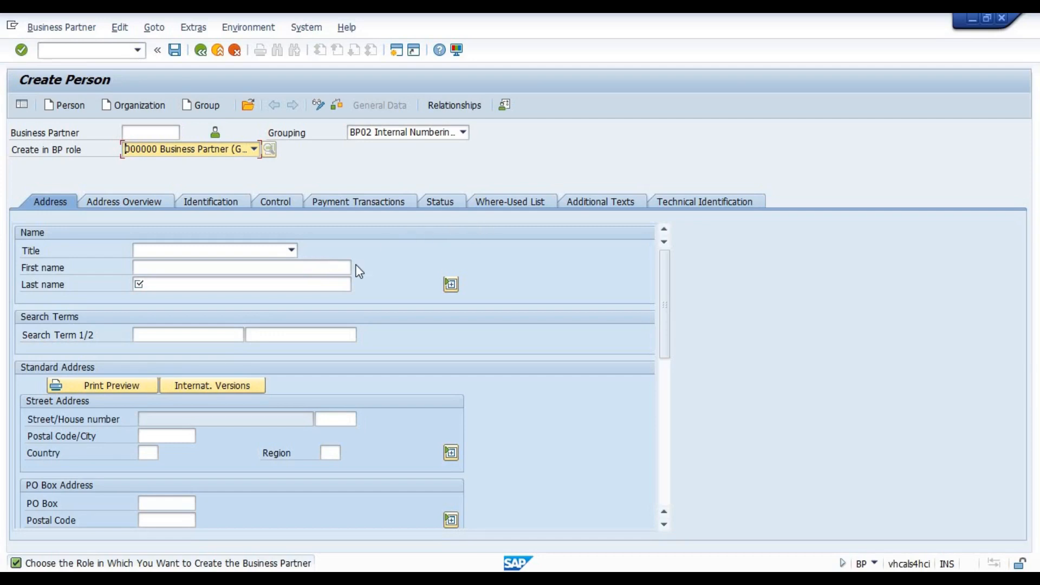
left_click(253, 150)
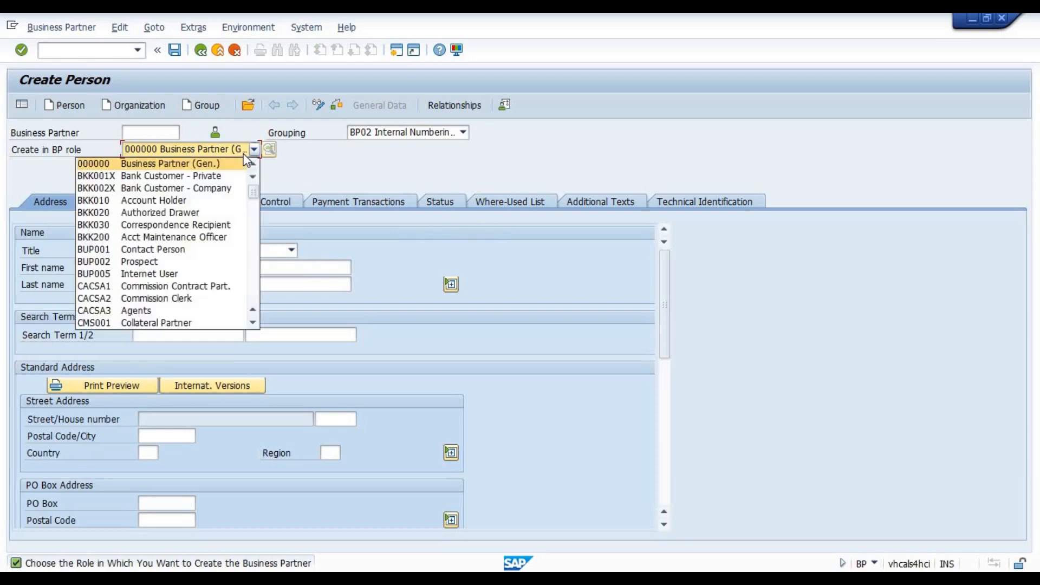
left_click(254, 294)
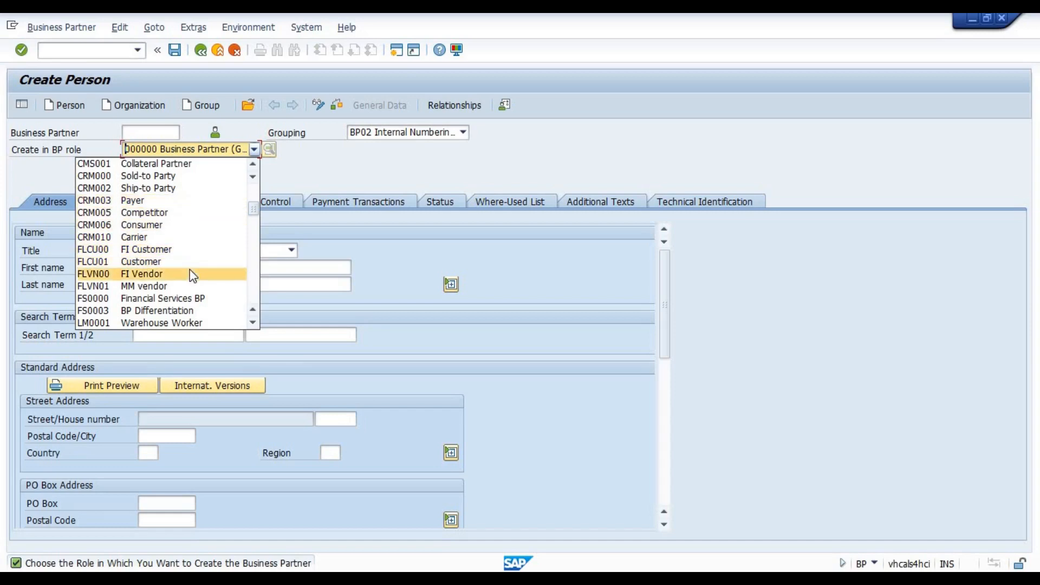
left_click(251, 291)
left_click(251, 290)
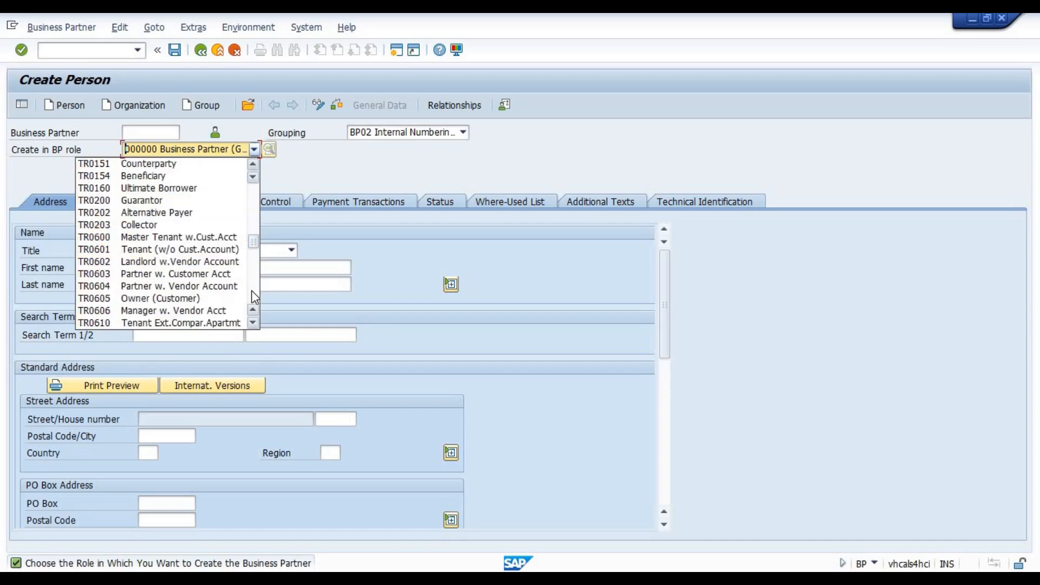
left_click(251, 290)
left_click(251, 290)
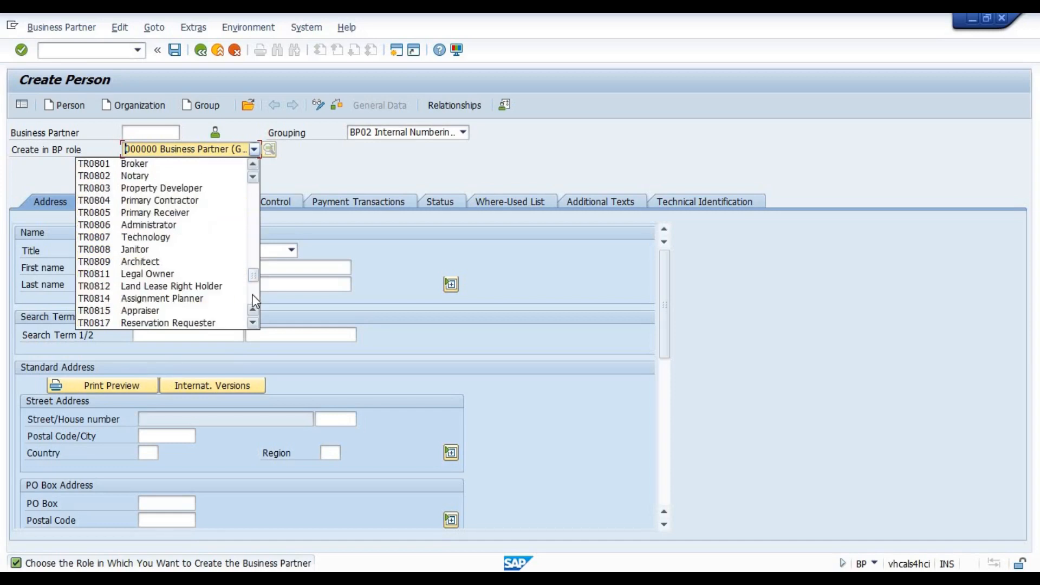
left_click(252, 298)
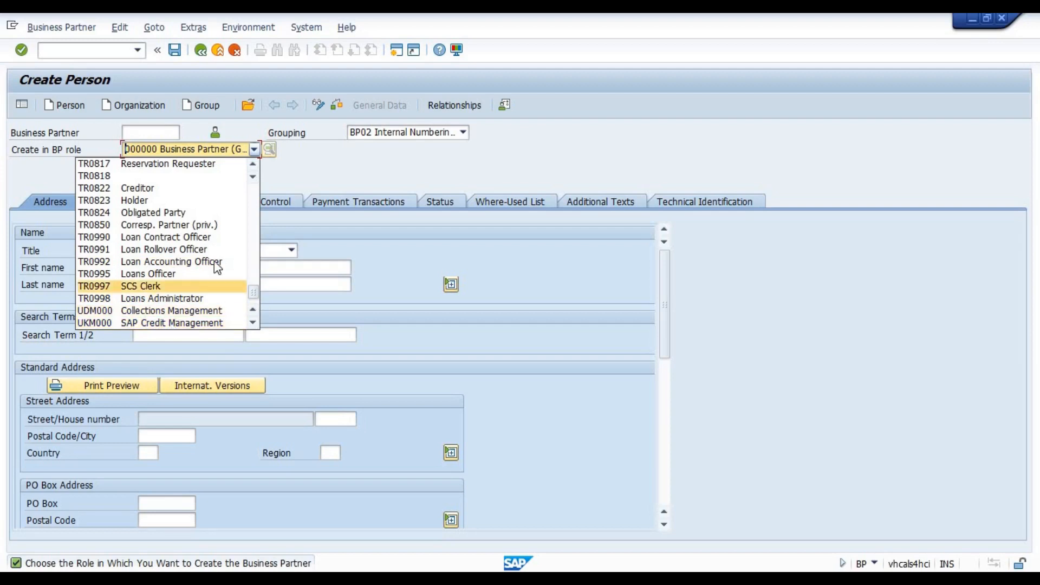
scroll(254, 186, "up", 10)
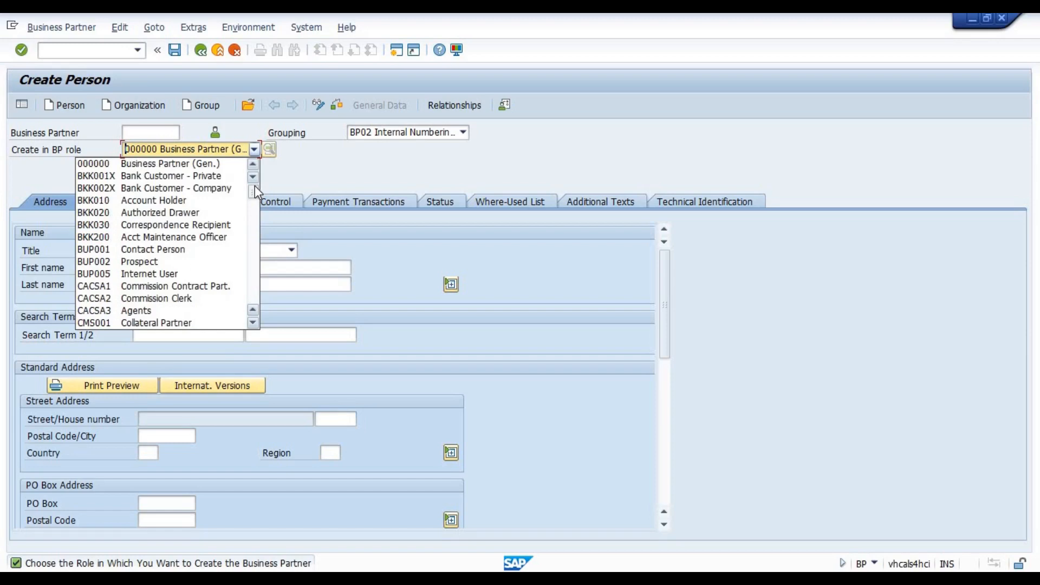
left_click(299, 165)
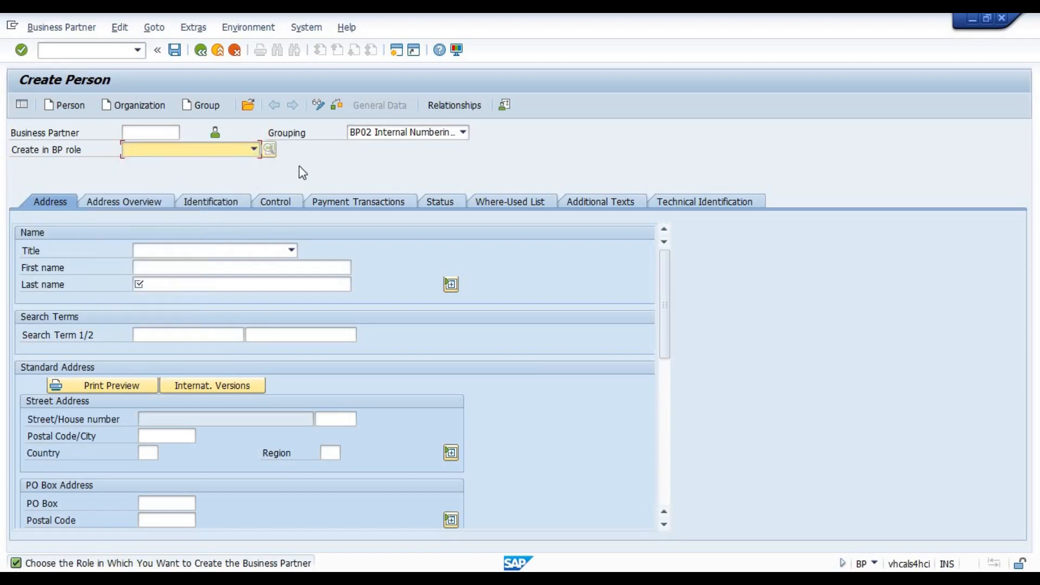
left_click(241, 155)
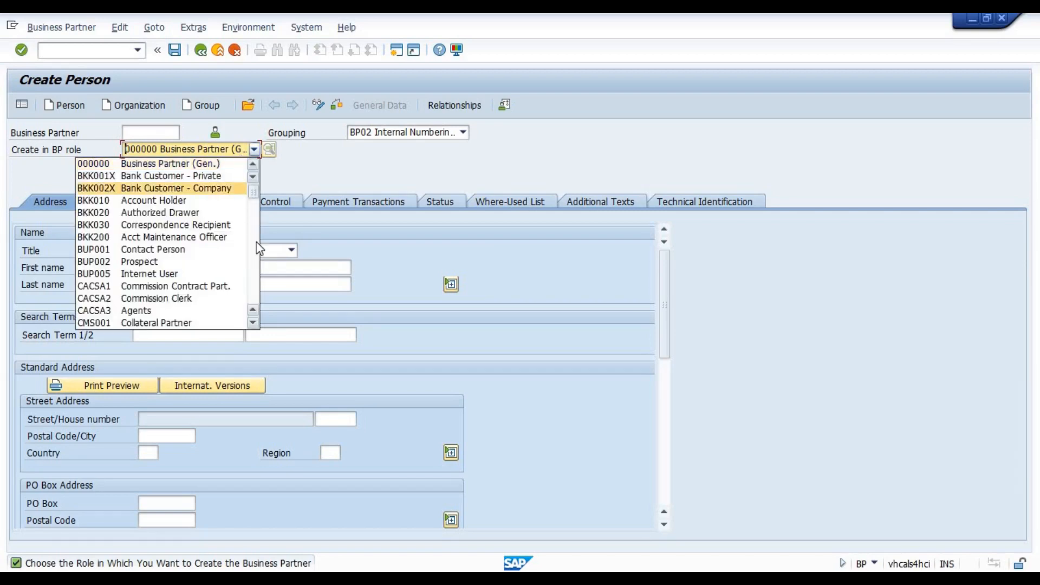
left_click(255, 270)
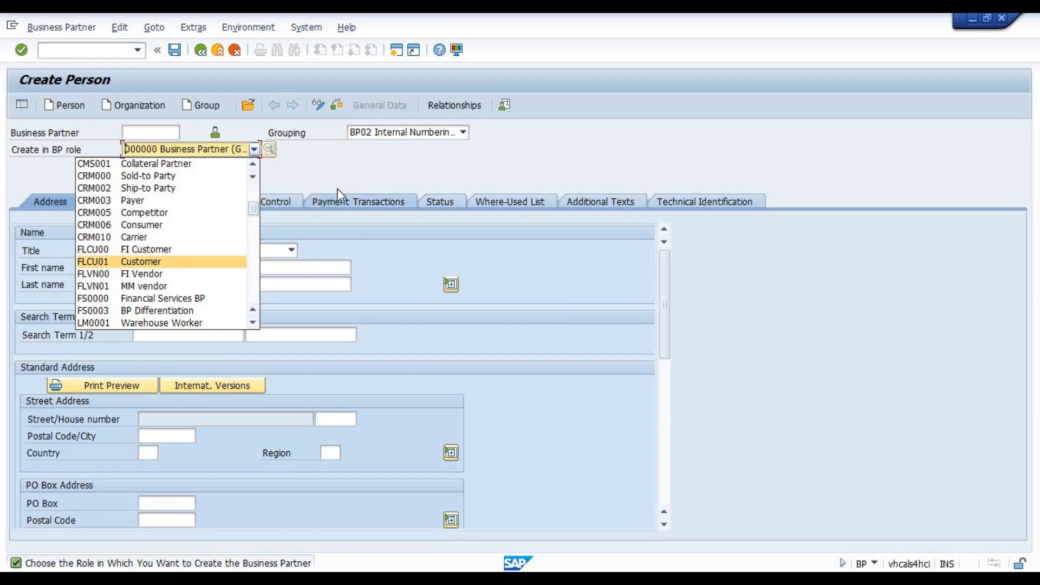
left_click(334, 175)
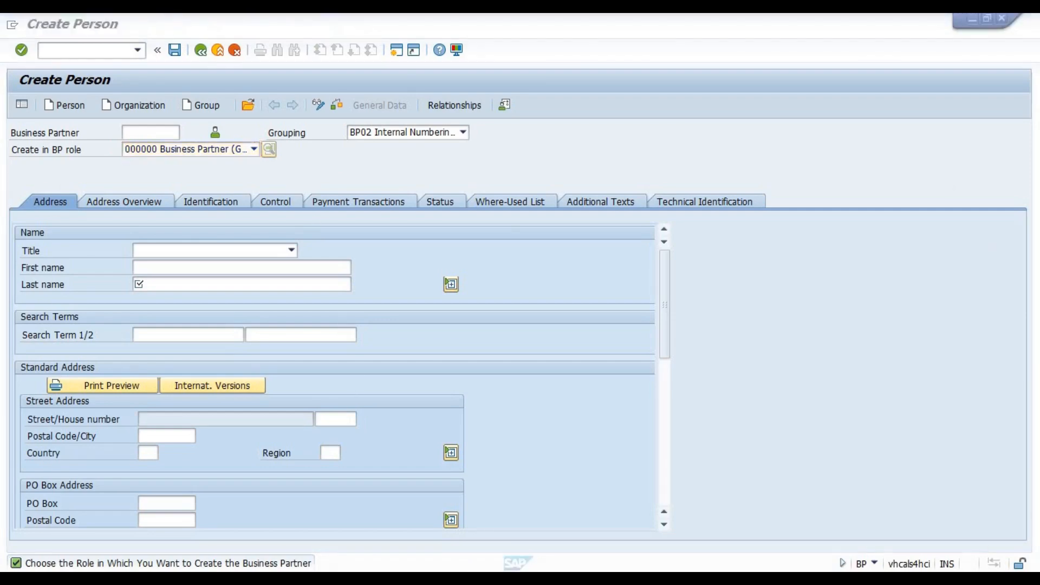
Switch to the Excel workbook and set the "BP Role and Role Grouping" heading in E3 to font size 30
key("alt+Tab")
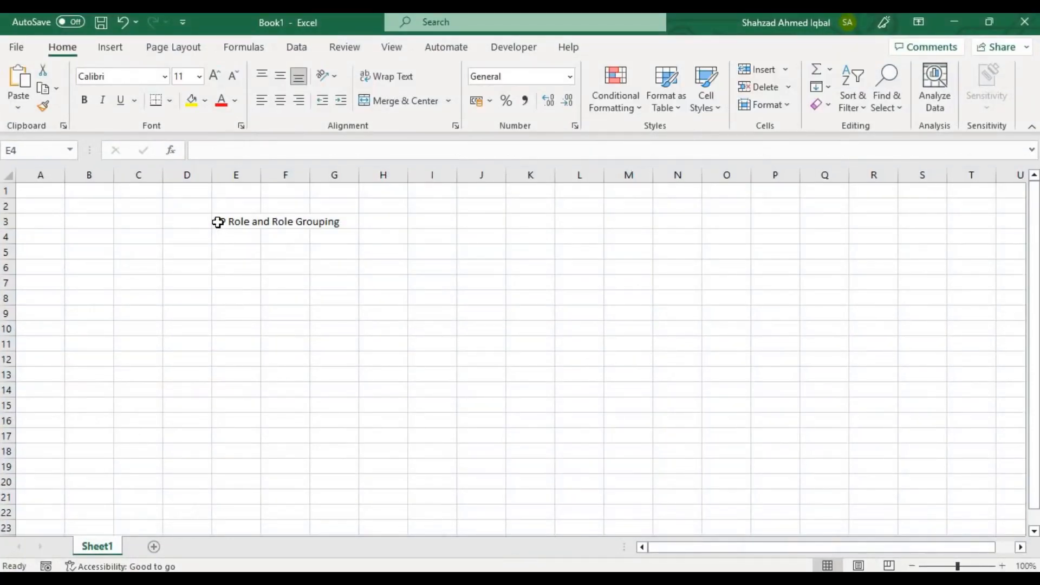
left_click_drag(220, 223, 343, 219)
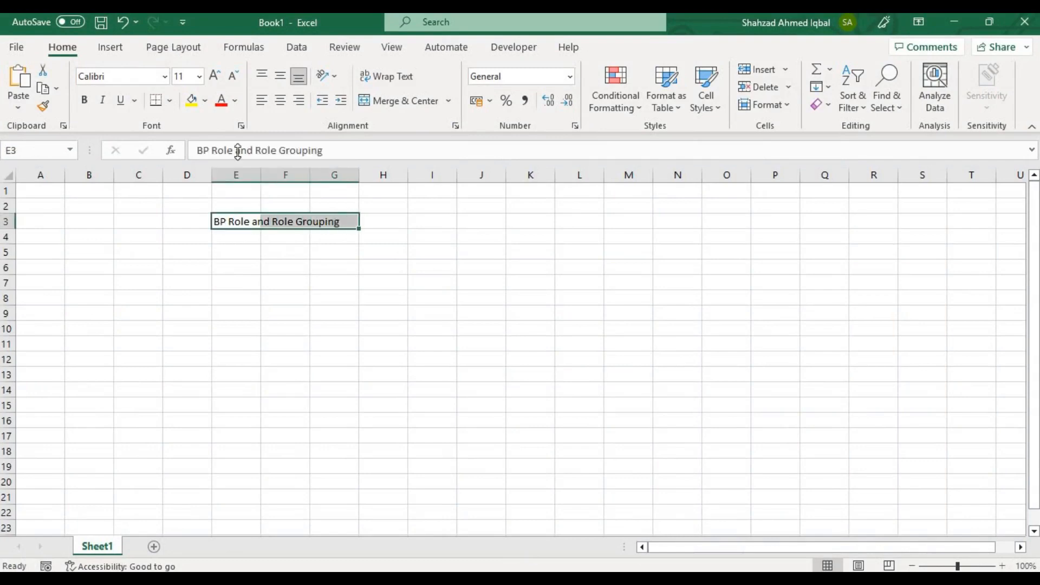
left_click(193, 74)
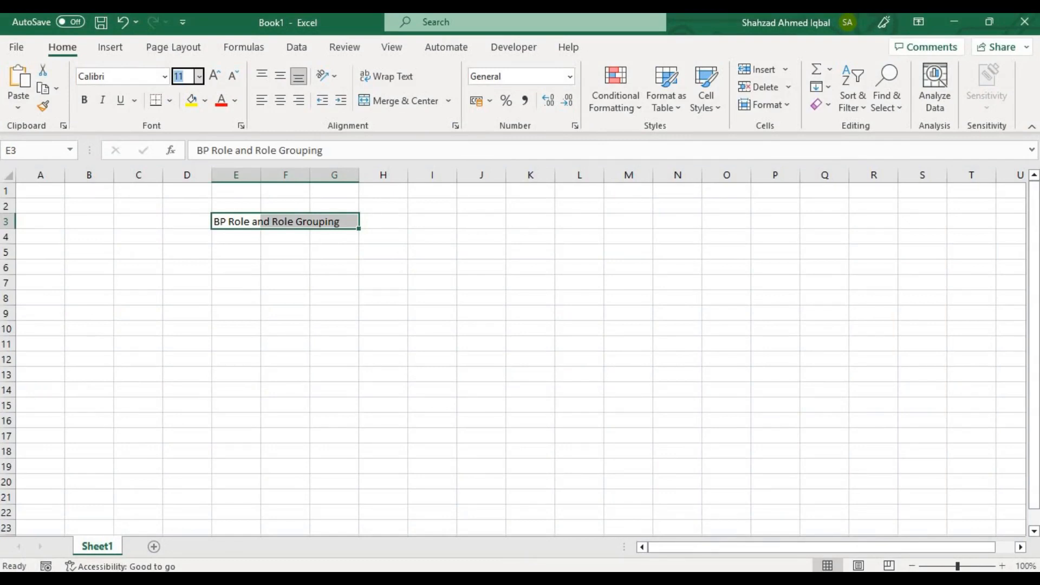
type("30")
key("Return")
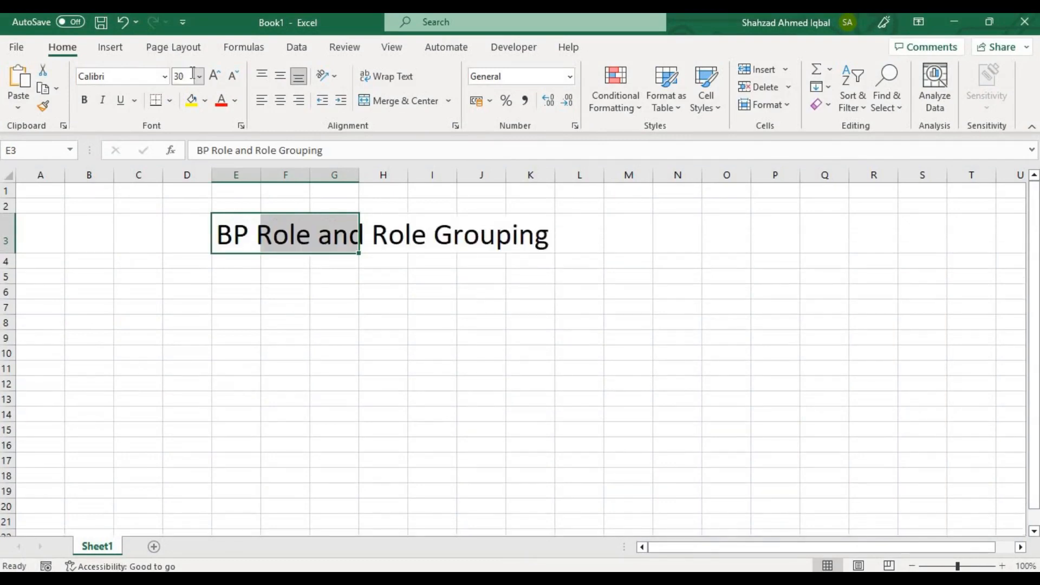
left_click(230, 279)
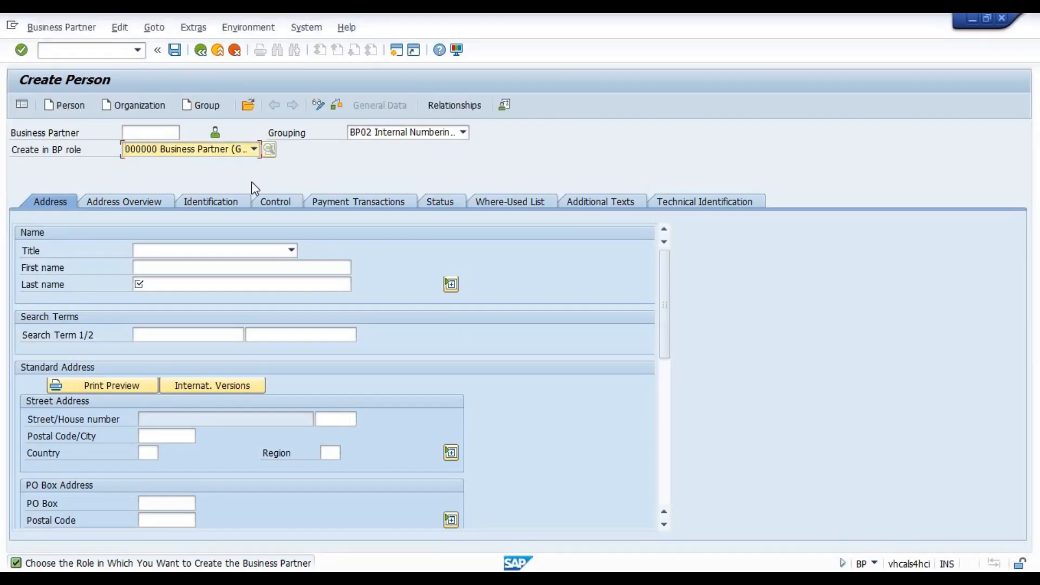
Switch to SAP and exit the Create Person screen
left_click(217, 51)
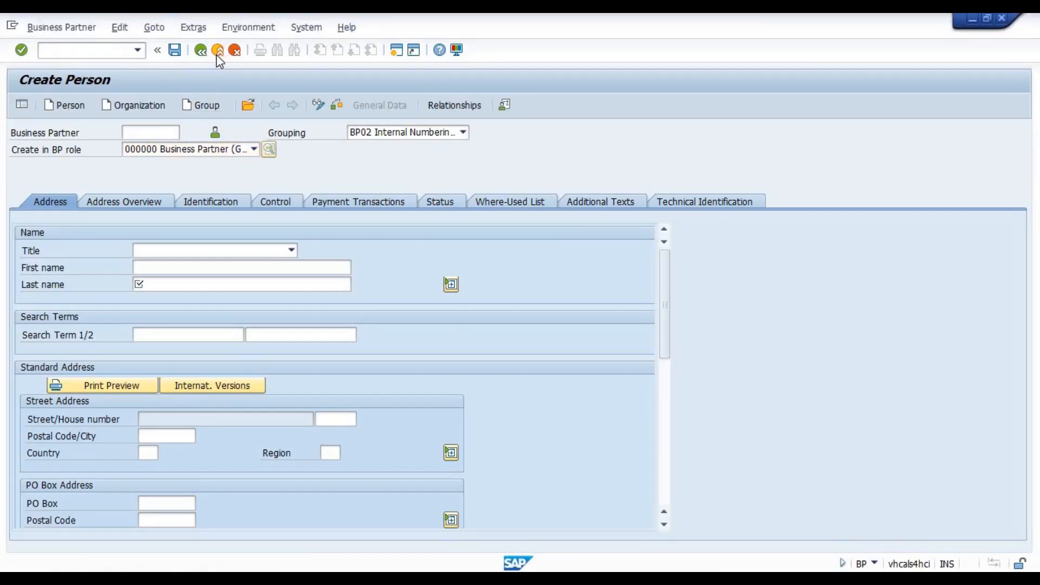
left_click(440, 441)
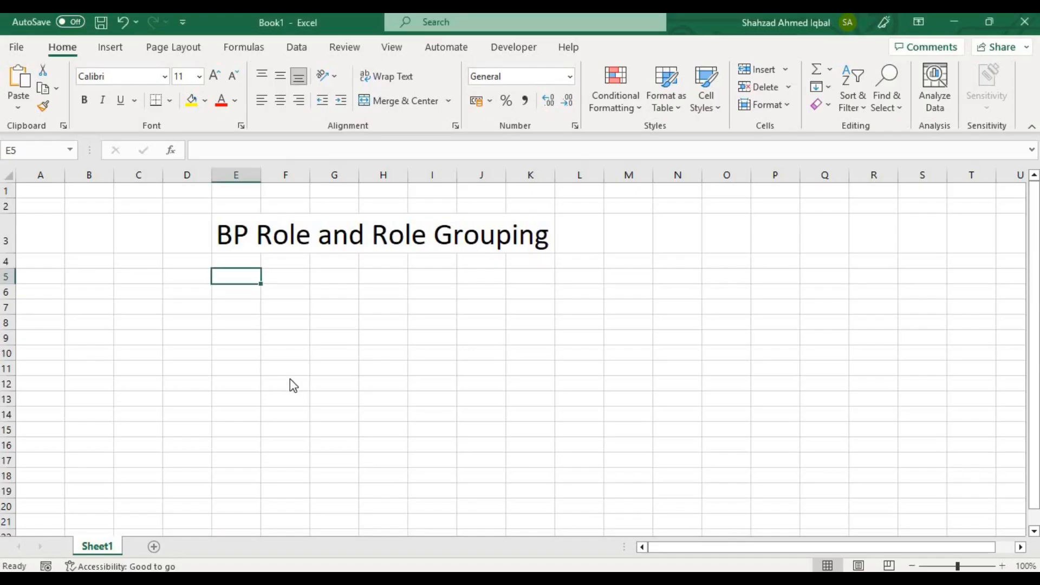
Switch to Excel and enter "Category is created" in cell E6
left_click(238, 289)
type("BP")
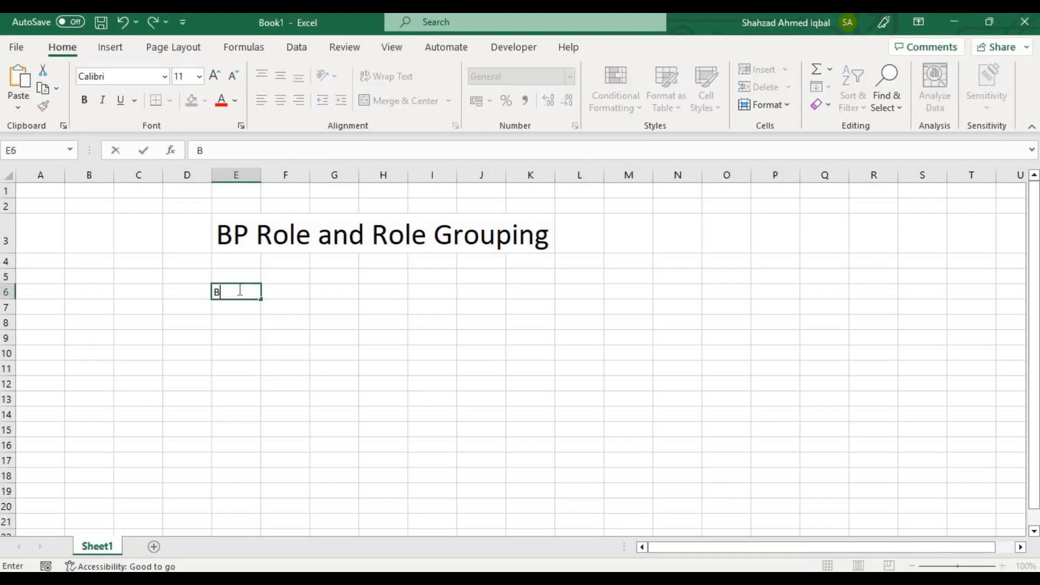
key("BackSpace")
key("BackSpace")
type("R")
key("BackSpace")
type("Catagory")
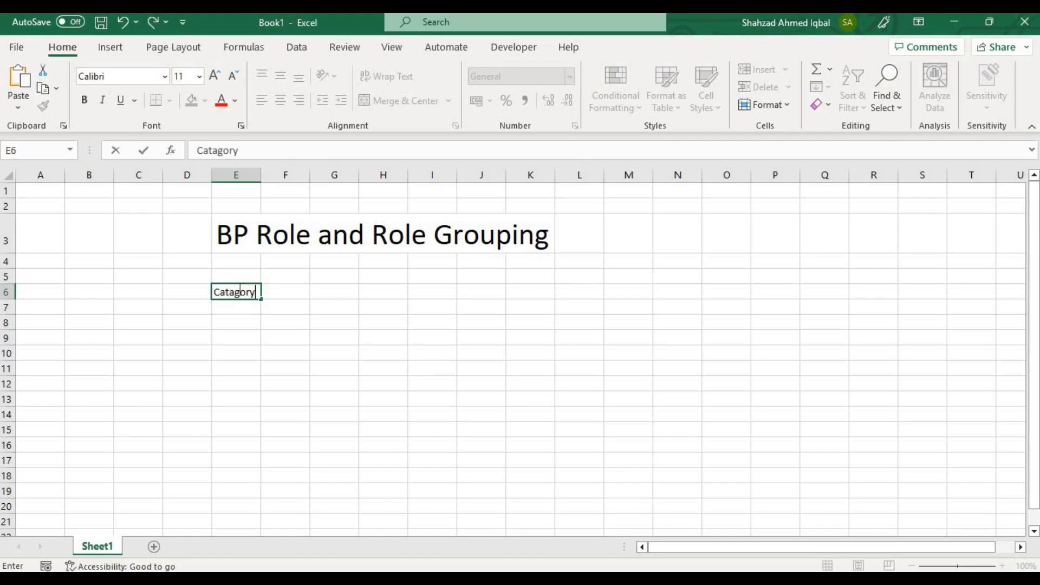
type(" is created")
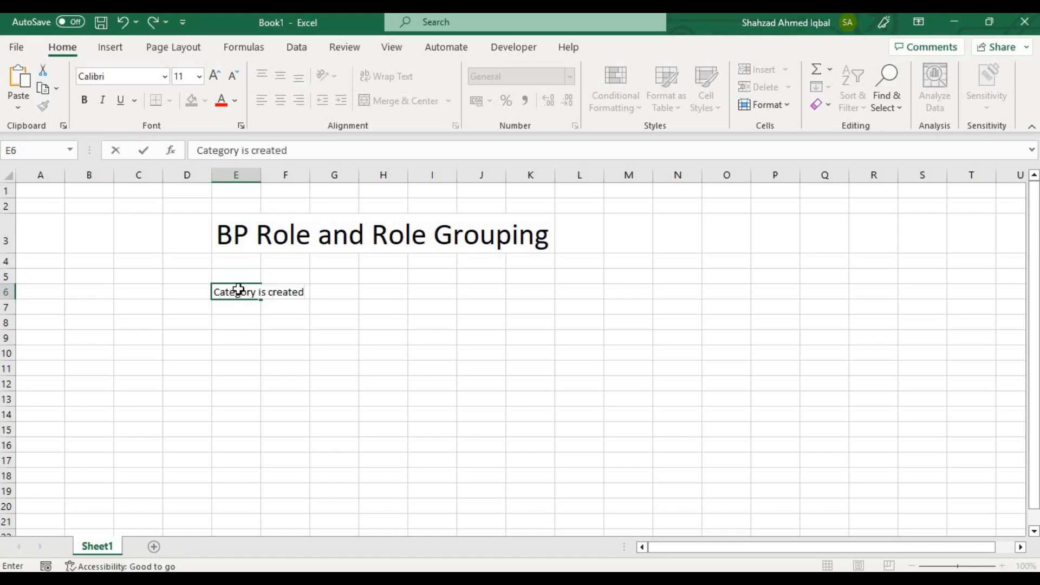
key("Return")
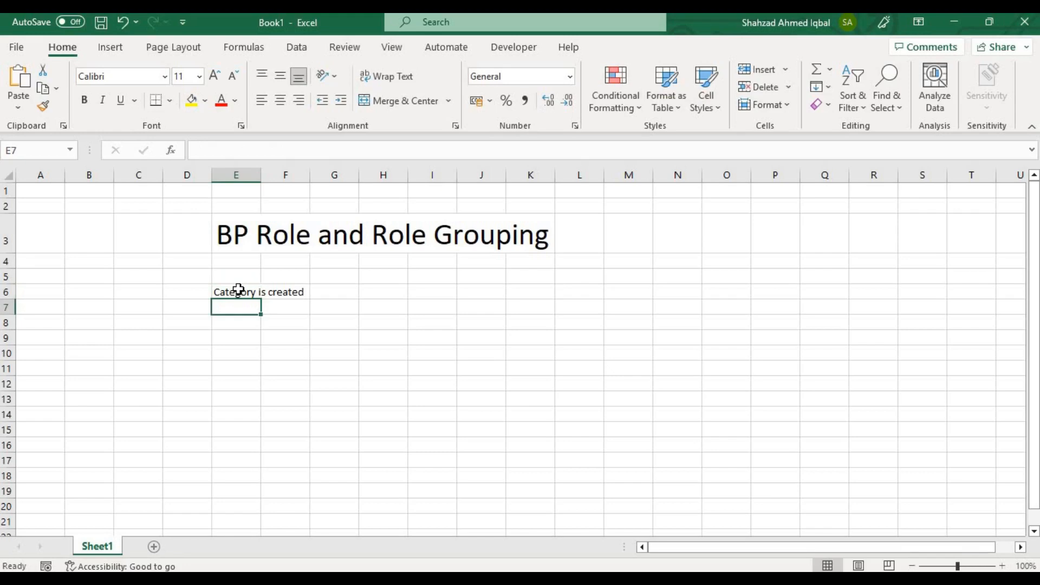
Enter "Category is assigned to Role" in cell E7
type("Cata")
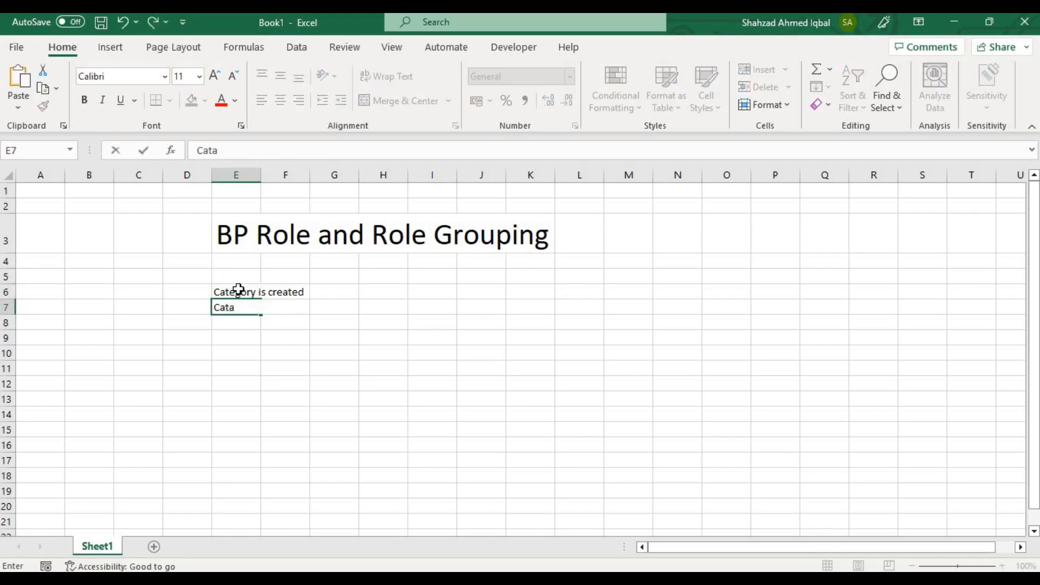
key("BackSpace")
type("egory ")
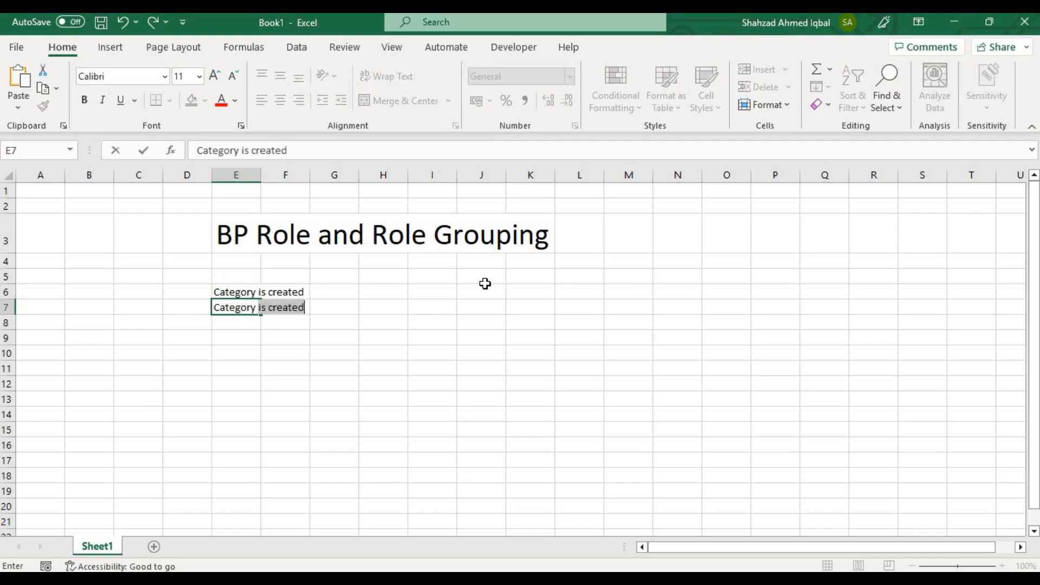
type("is assigne")
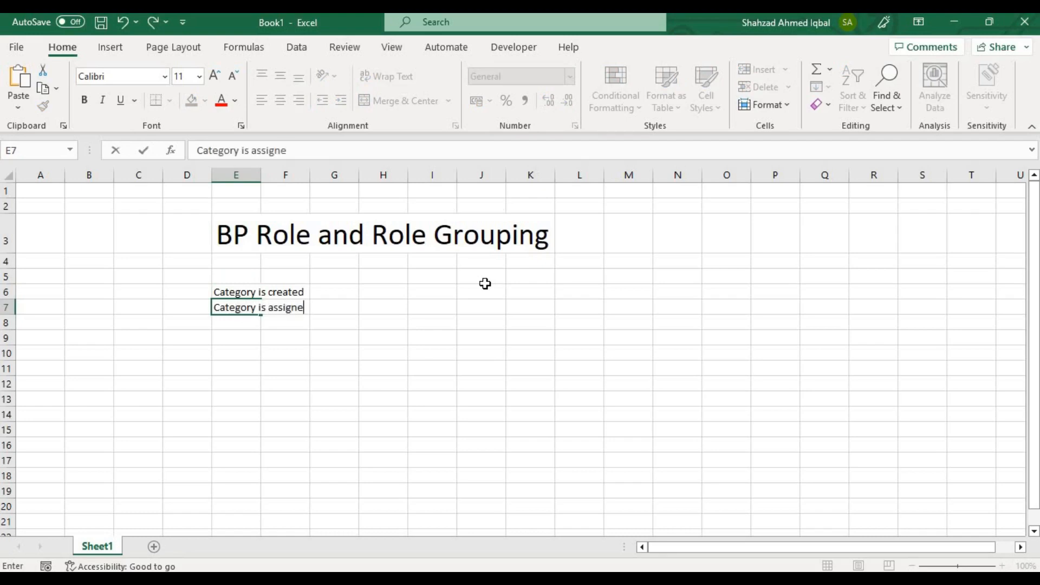
type("d to ROle")
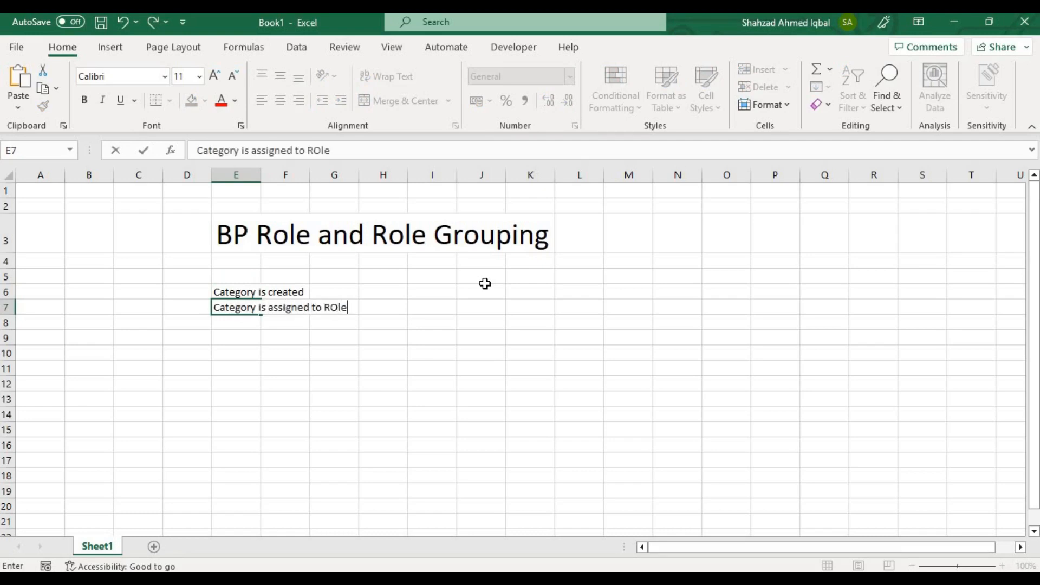
key("Return")
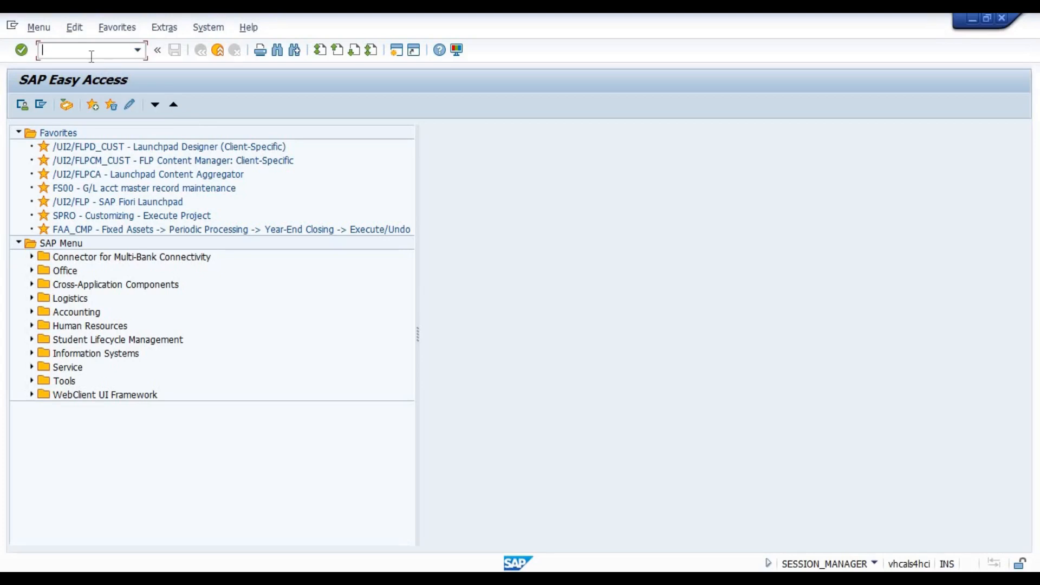
Switch to SAP and open transaction BP for maintaining business partners
type("bp")
key("Return")
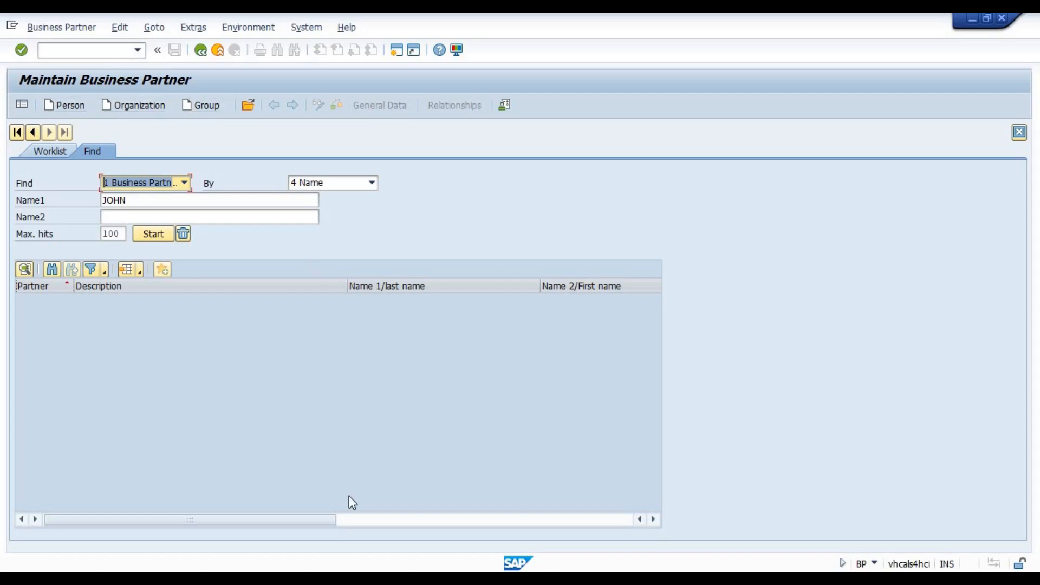
Switch to Excel and enter "Person" in cell E8
left_click(326, 578)
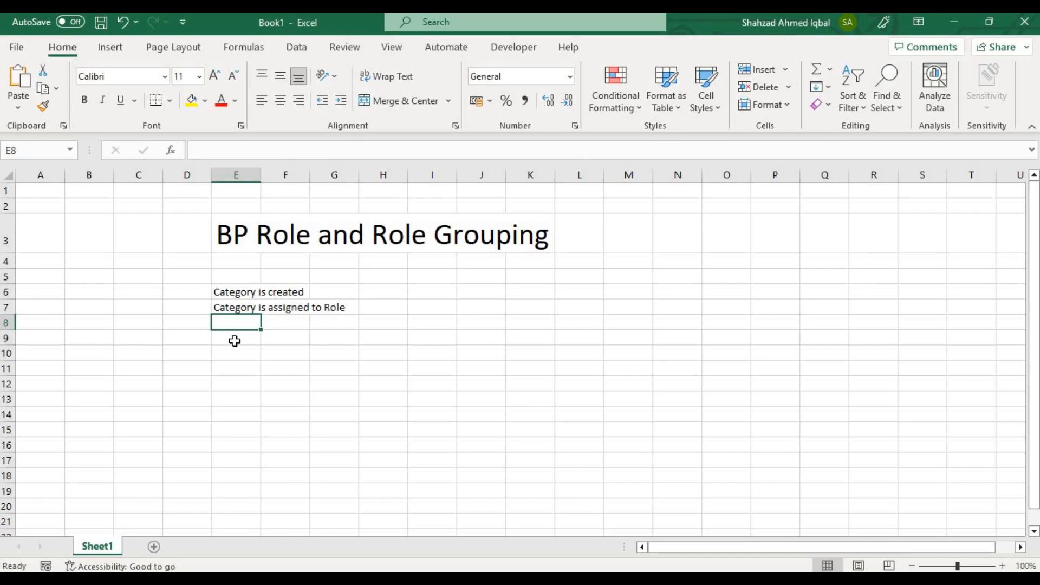
type("Person")
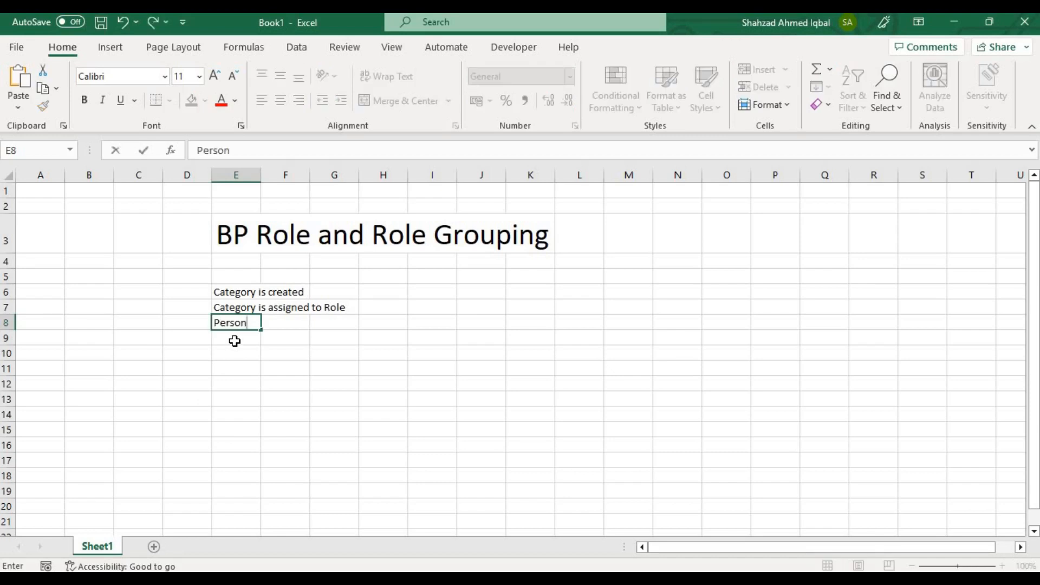
key("Return")
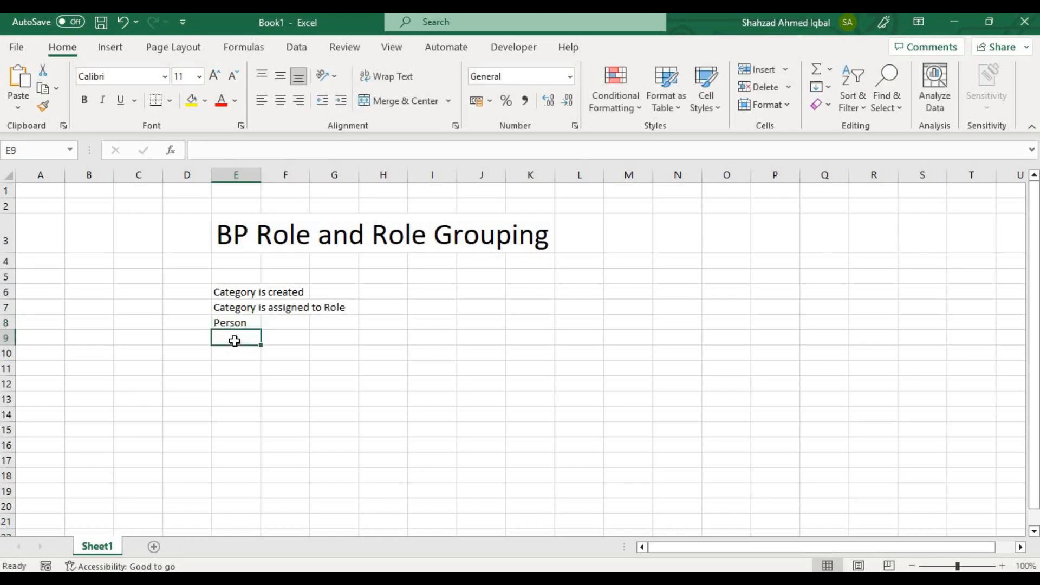
Enter "Group" in cell E9 and "Organization" in cell E10
type("Group")
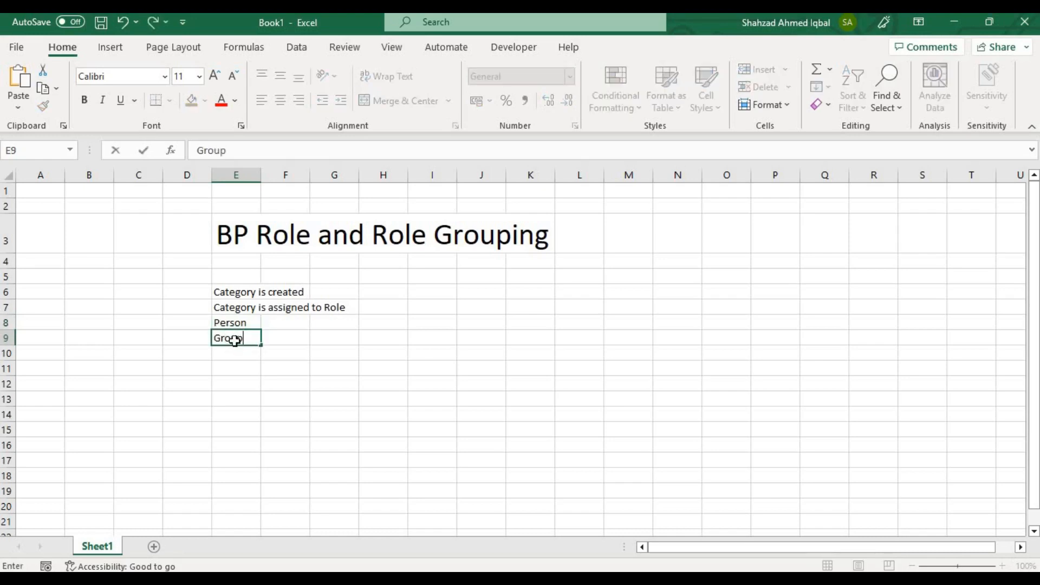
key("Return")
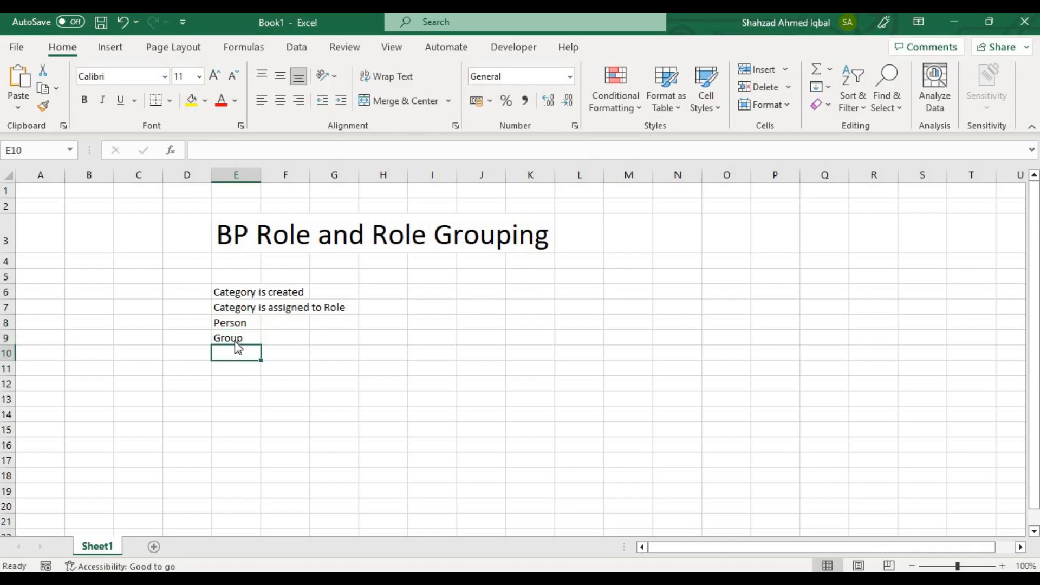
key("alt+Tab")
key("alt+Tab")
type("Organiz")
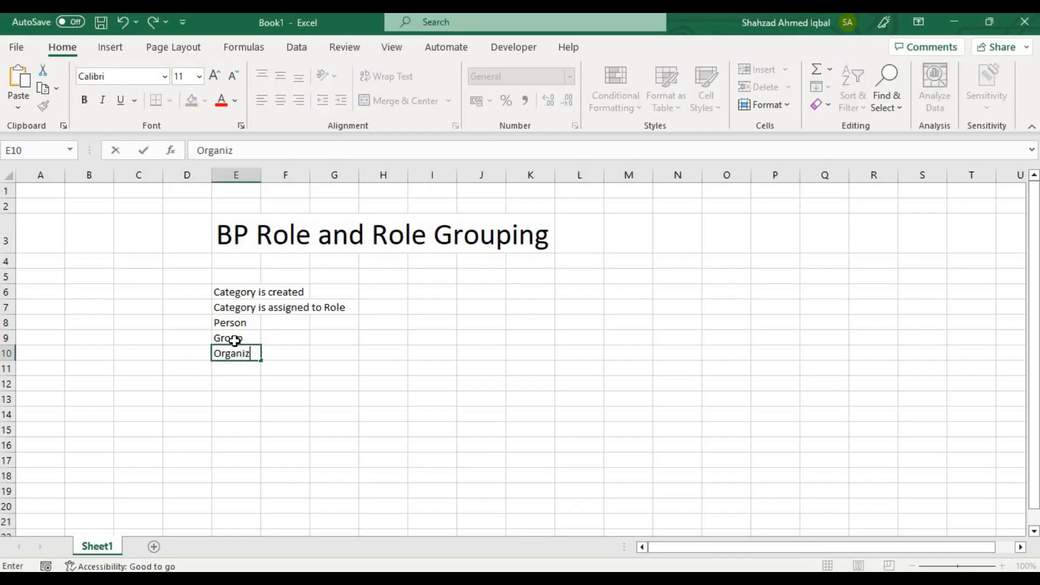
type("ation")
key("Return")
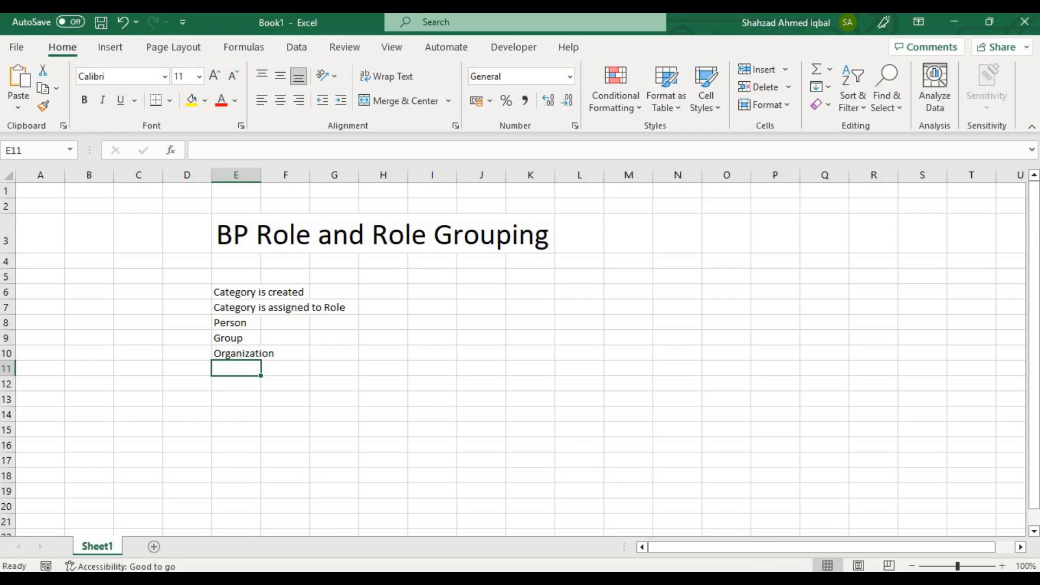
Switch to SAP, start a new maximized session and open the SAP Reference IMG through the SPRO favorite
mouse_move(736, 579)
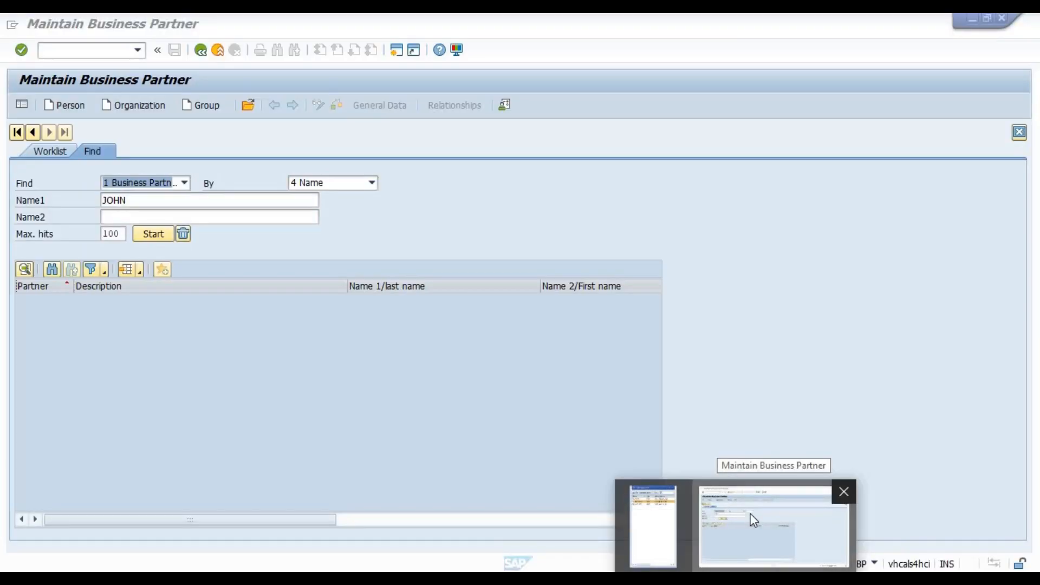
left_click(754, 520)
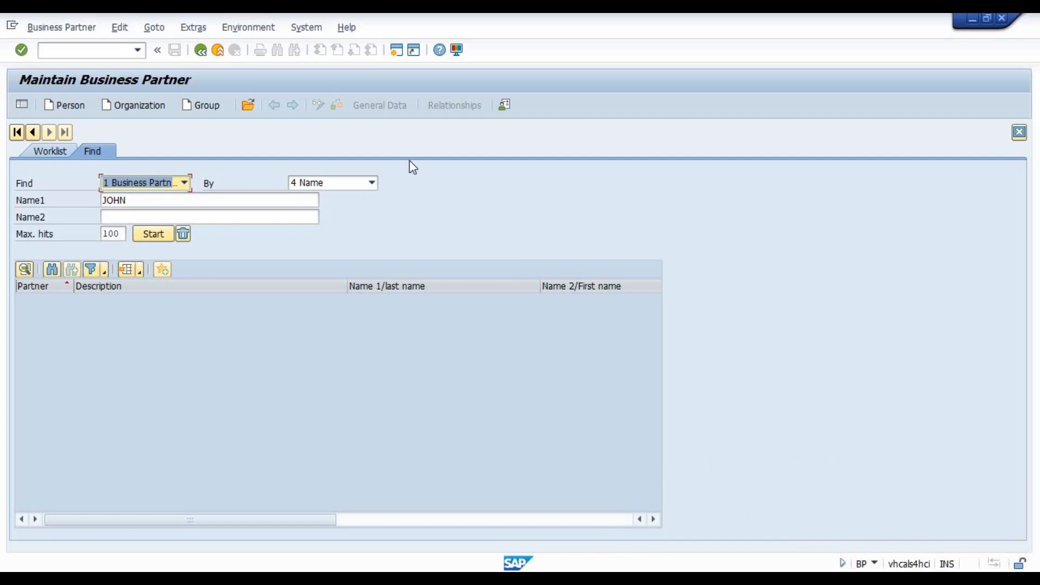
left_click(397, 50)
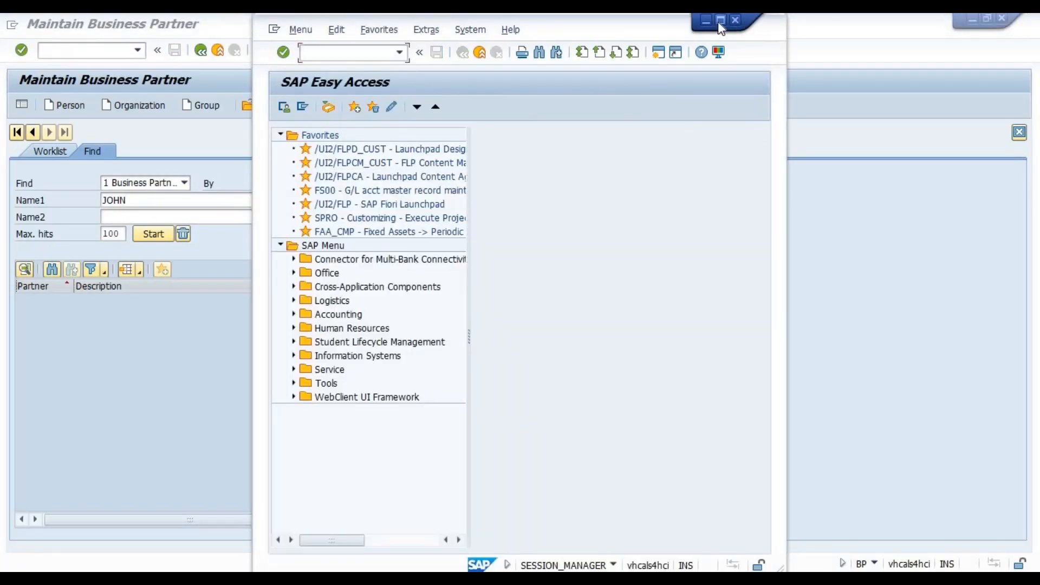
left_click(720, 22)
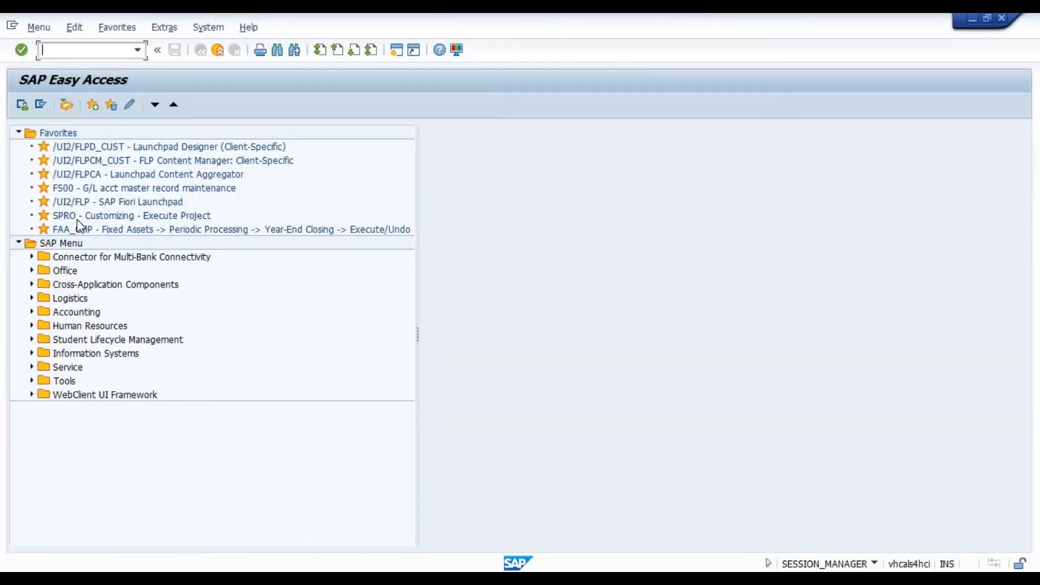
left_click(80, 218)
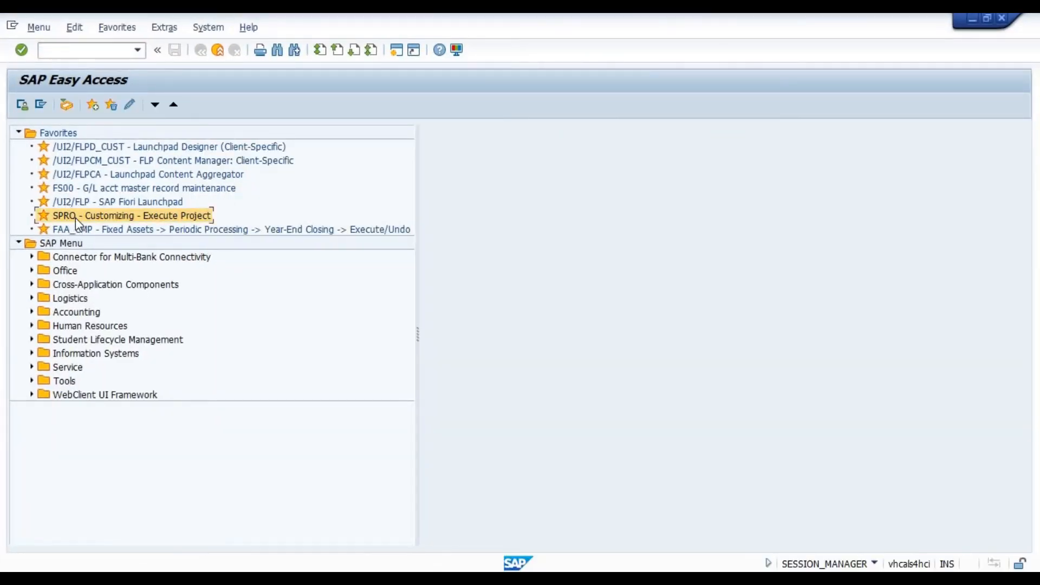
double_click(76, 217)
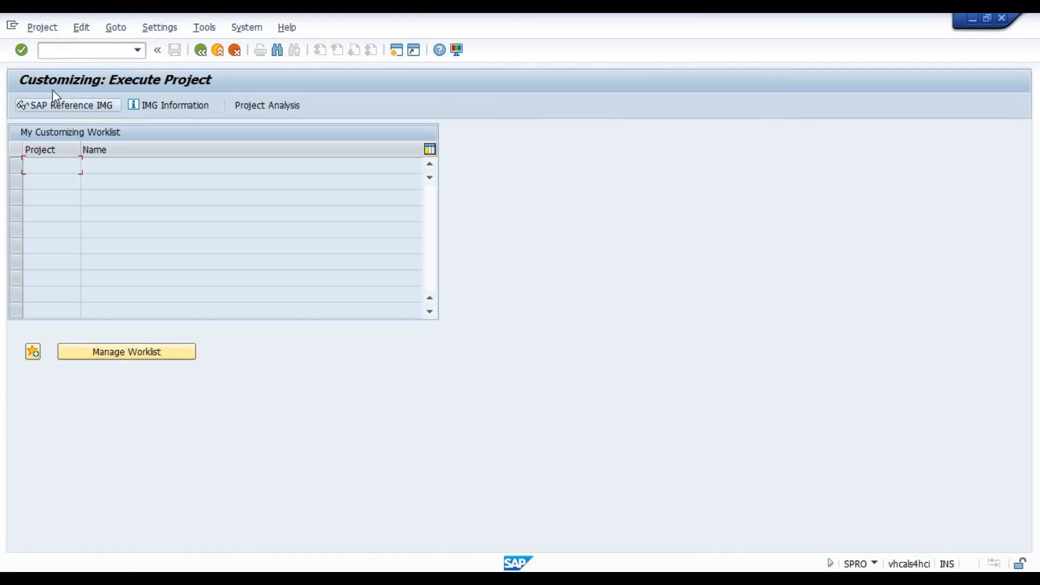
left_click(63, 103)
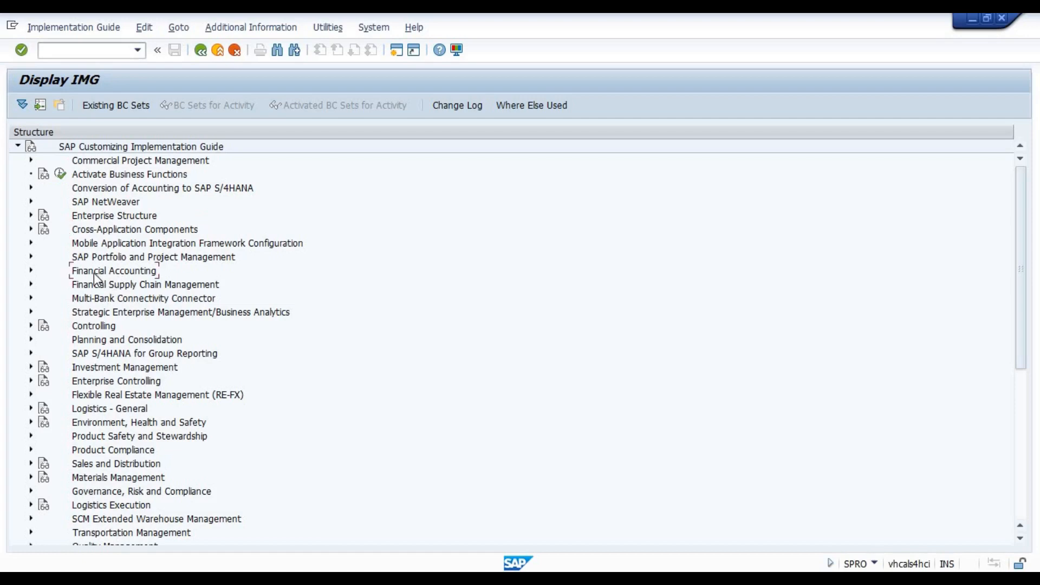
Open the Define BP Roles activity under Cross-Application Components, SAP Business Partner, Business Partner, Basic Settings, Business Partner Roles
left_click(92, 330)
double_click(80, 231)
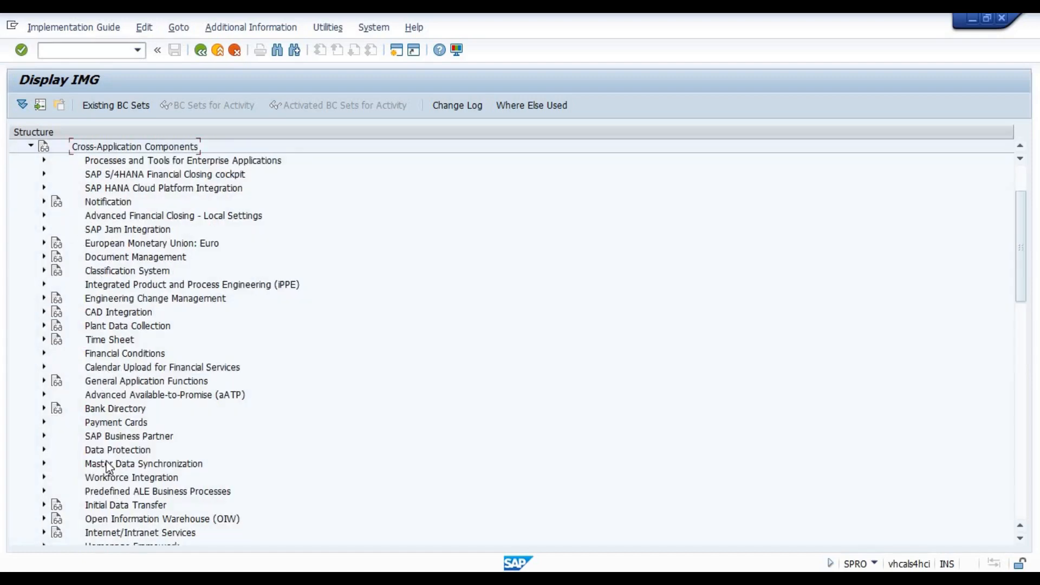
left_click(125, 439)
scroll(125, 442, "down", 1)
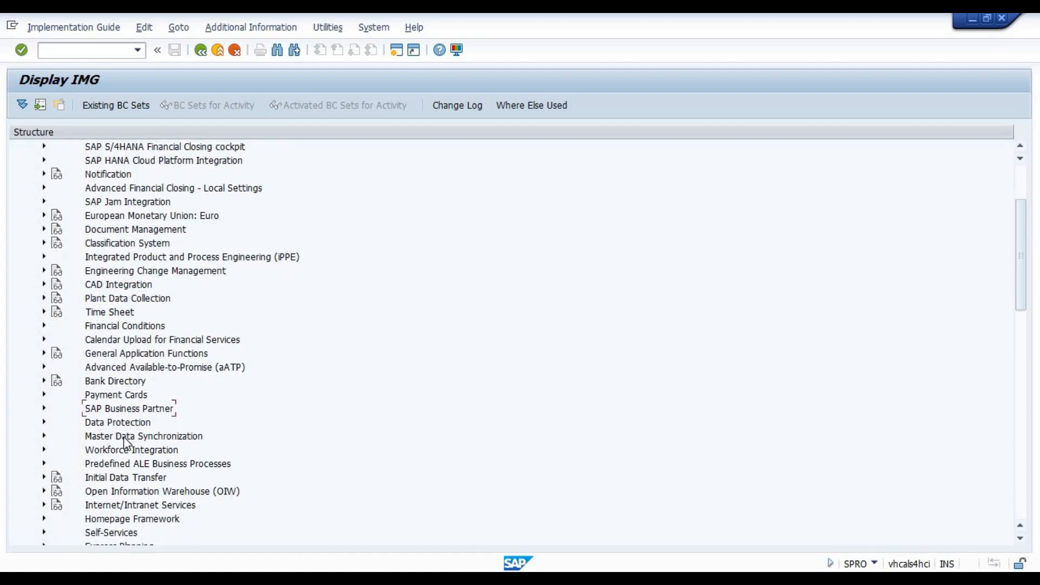
double_click(114, 408)
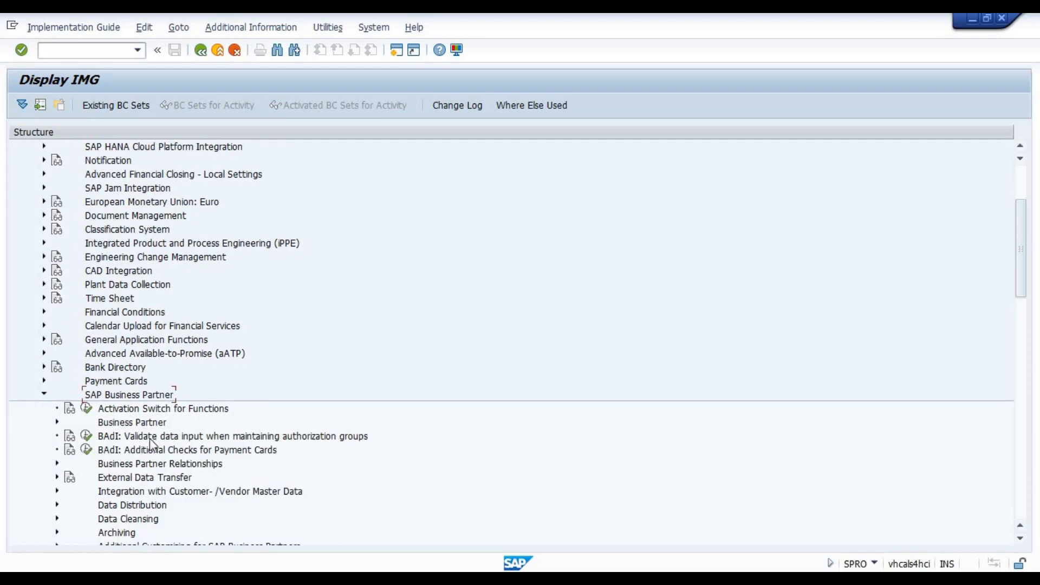
scroll(151, 447, "down", 2)
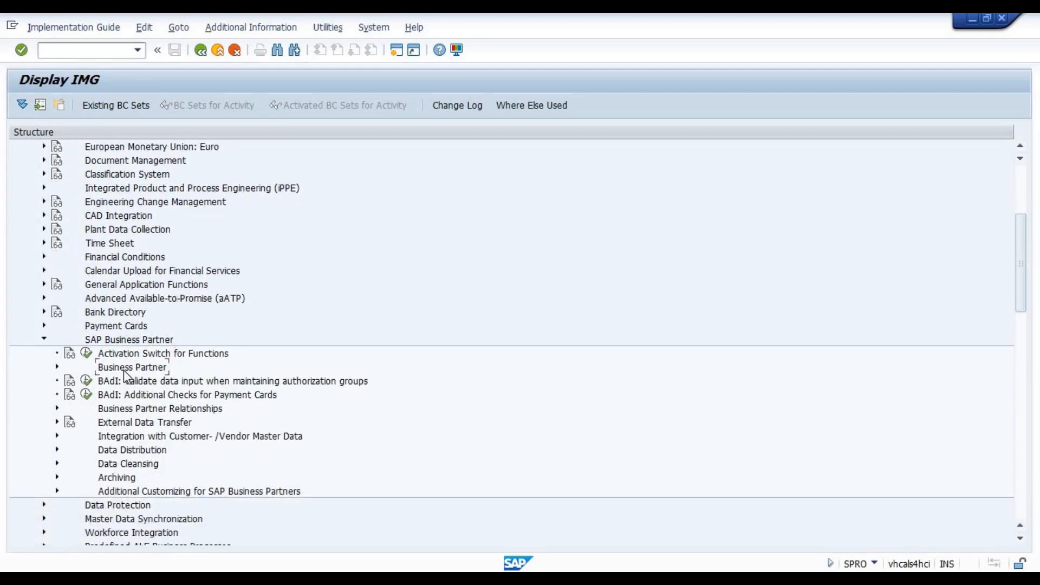
double_click(124, 371)
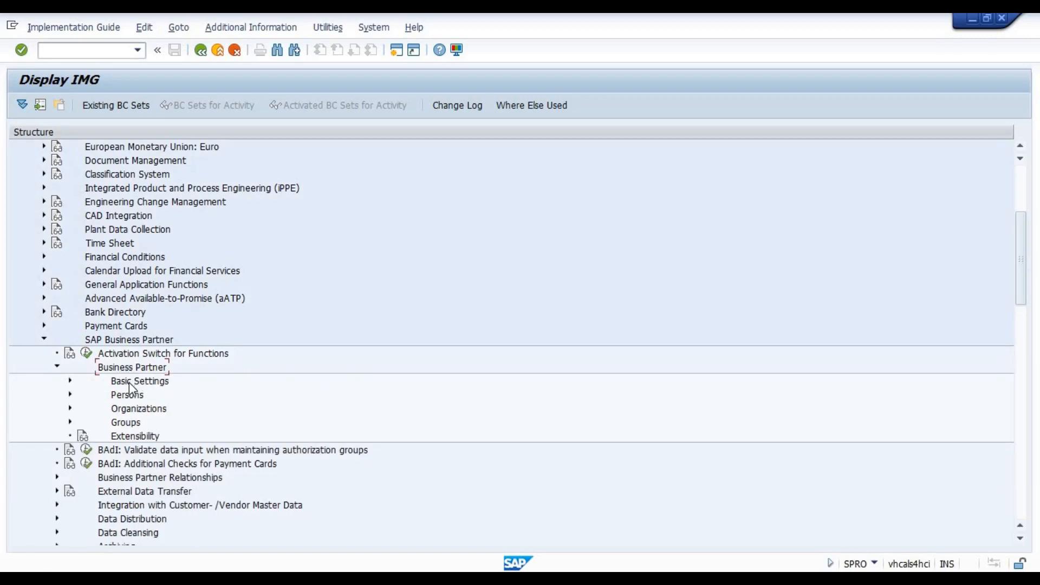
double_click(134, 381)
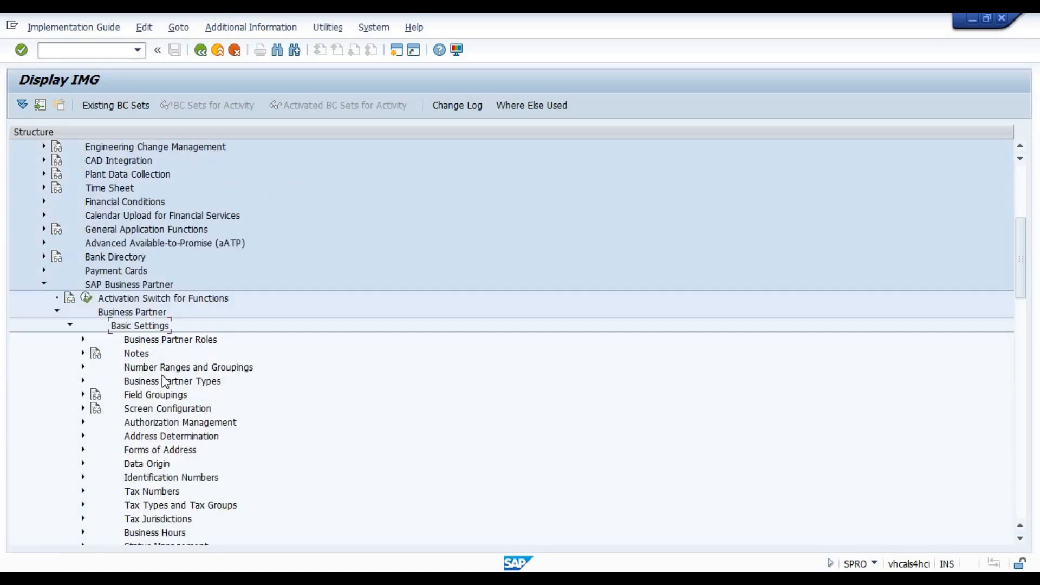
double_click(155, 344)
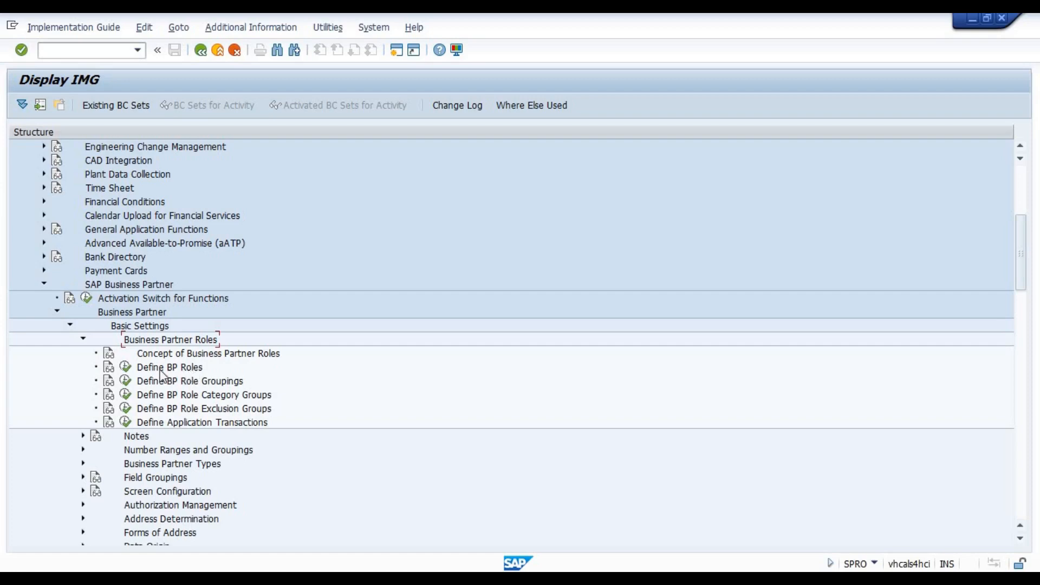
left_click(125, 372)
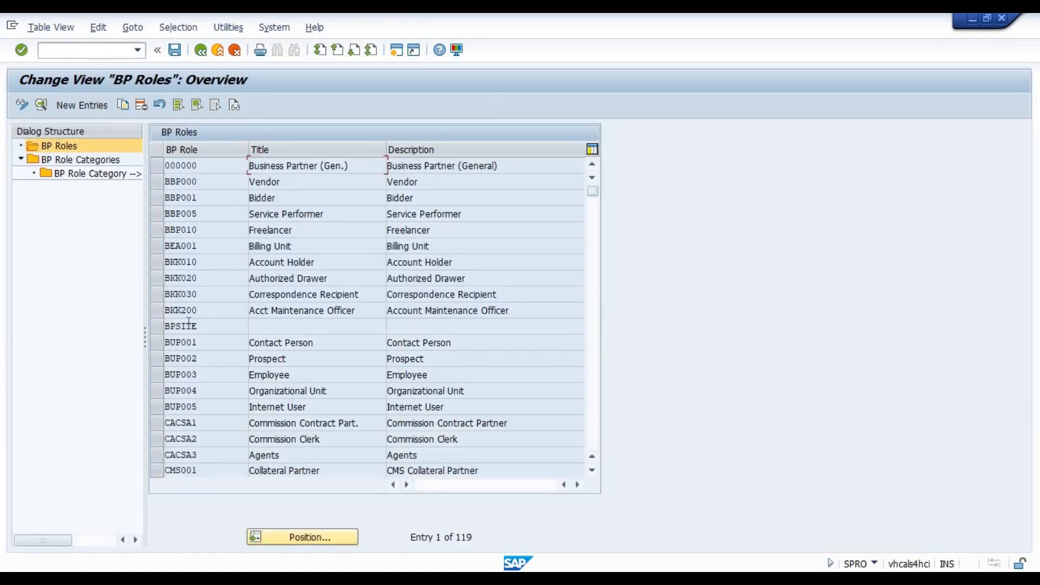
Examine the role category assigned to the Vendor role BBP000, and return to the BP roles overview
double_click(200, 183)
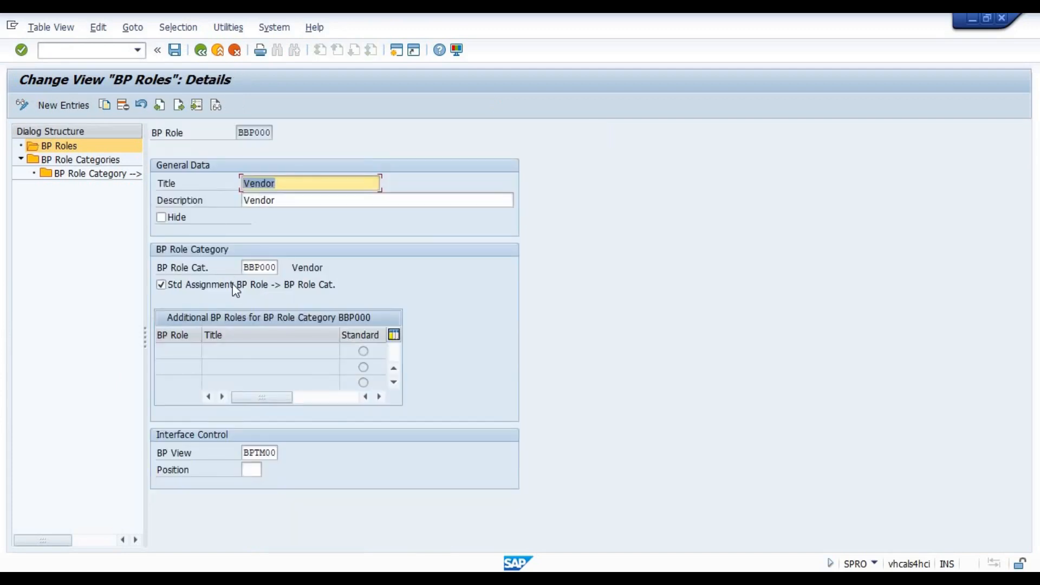
left_click(257, 269)
double_click(258, 268)
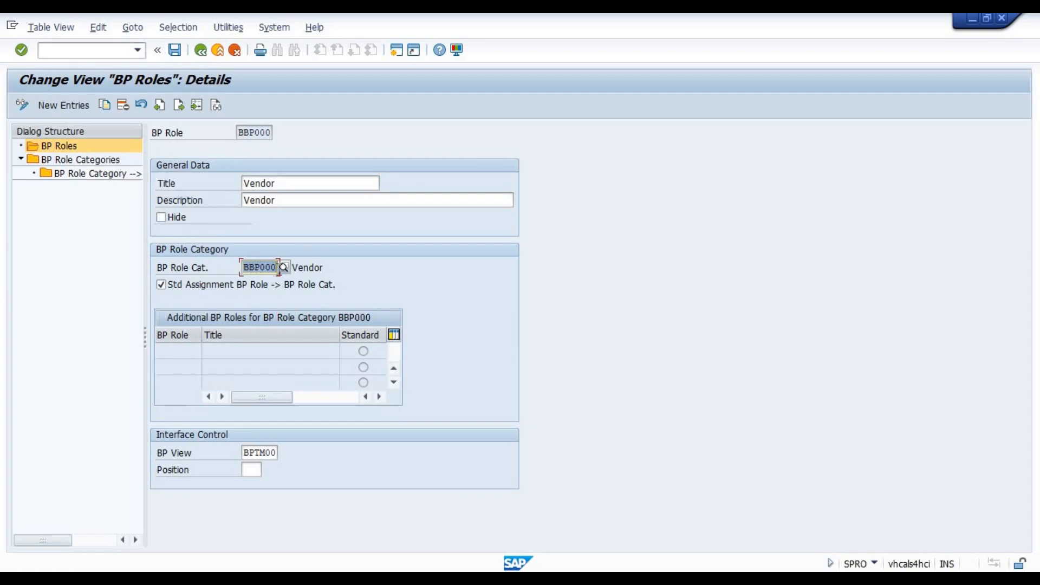
double_click(89, 160)
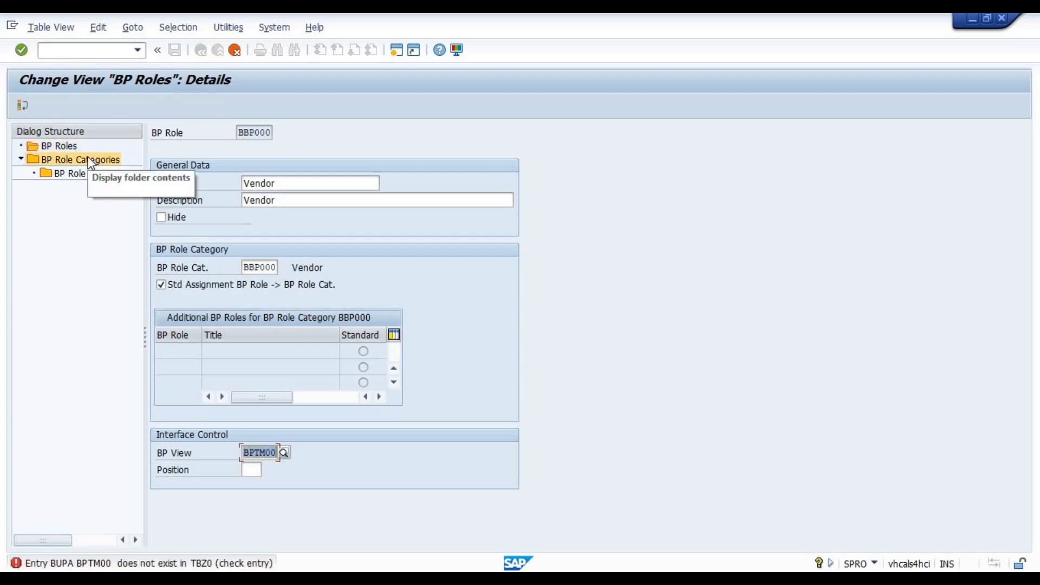
left_click(236, 55)
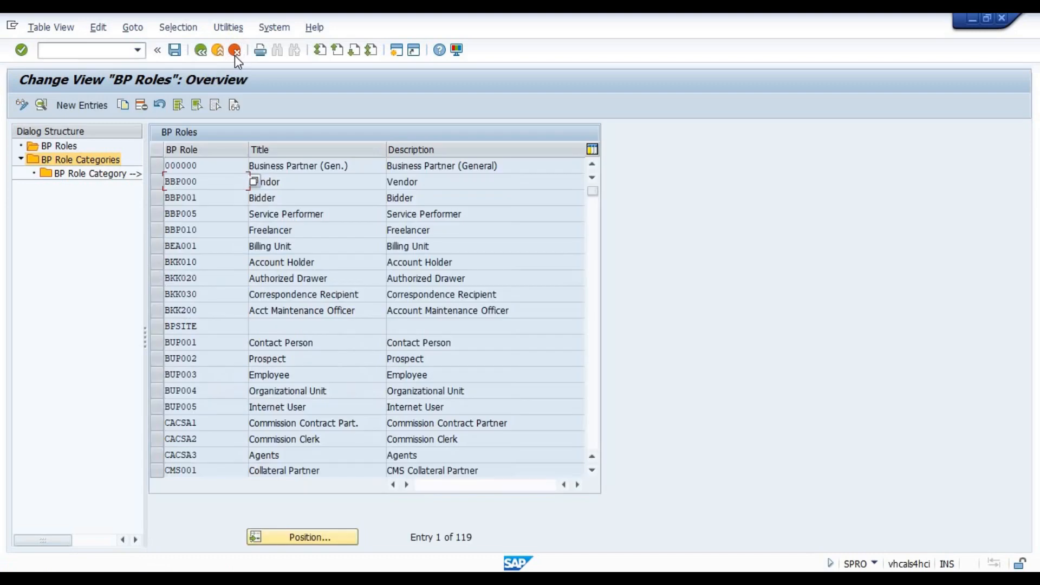
View the details of role category BBP000 (Vendor) in the BP Role Categories
double_click(76, 161)
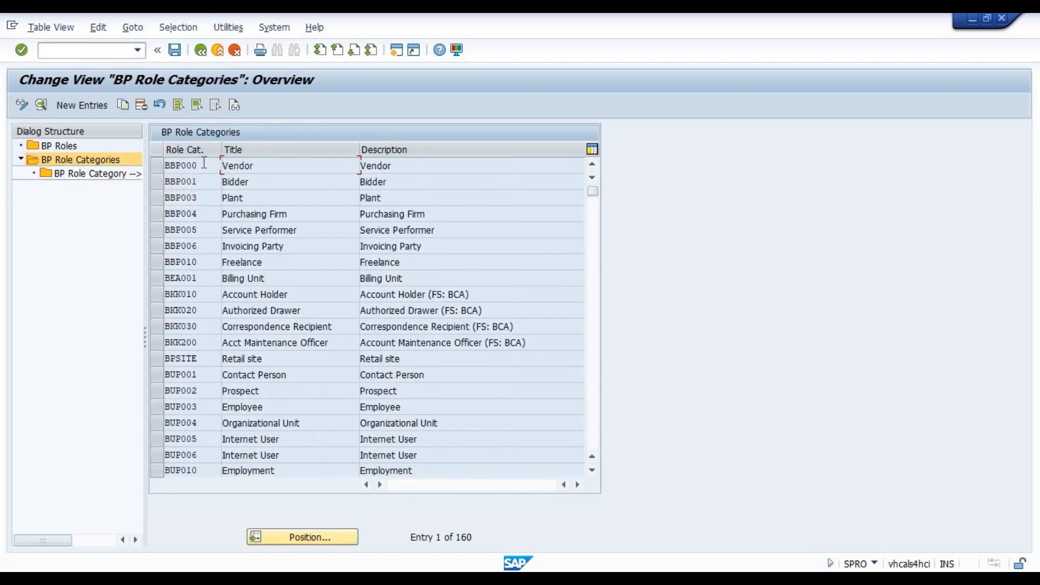
left_click_drag(205, 164, 163, 165)
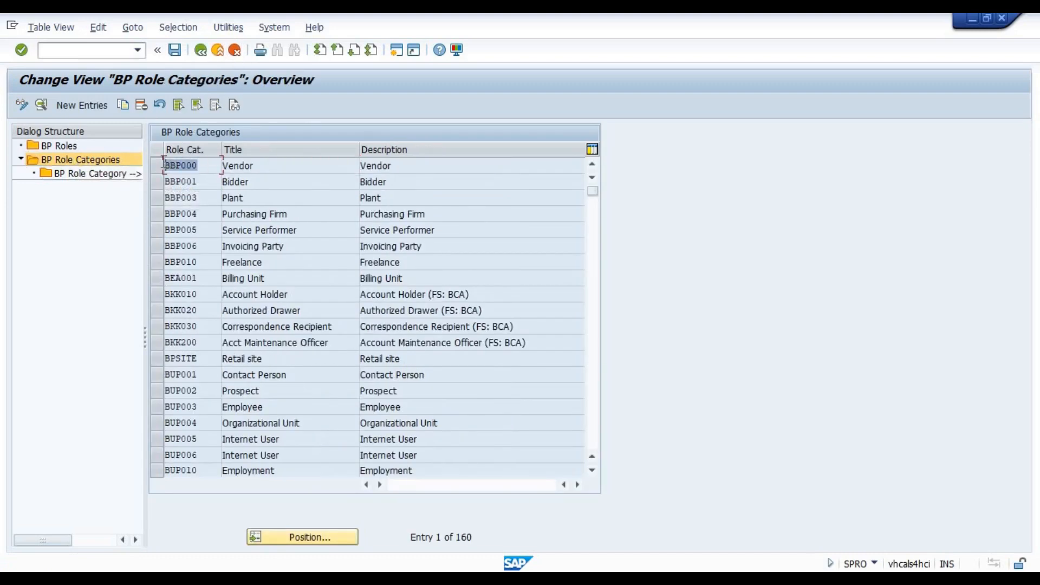
double_click(246, 167)
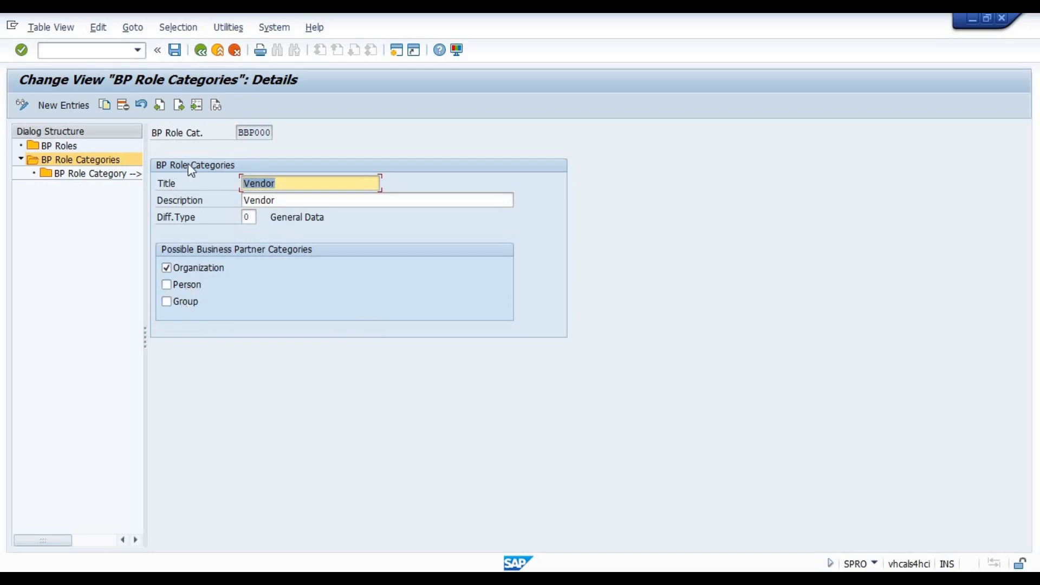
Try allowing Person and Group as possible business partner categories for the Vendor role category, and exit without saving
left_click(180, 285)
key("Tab")
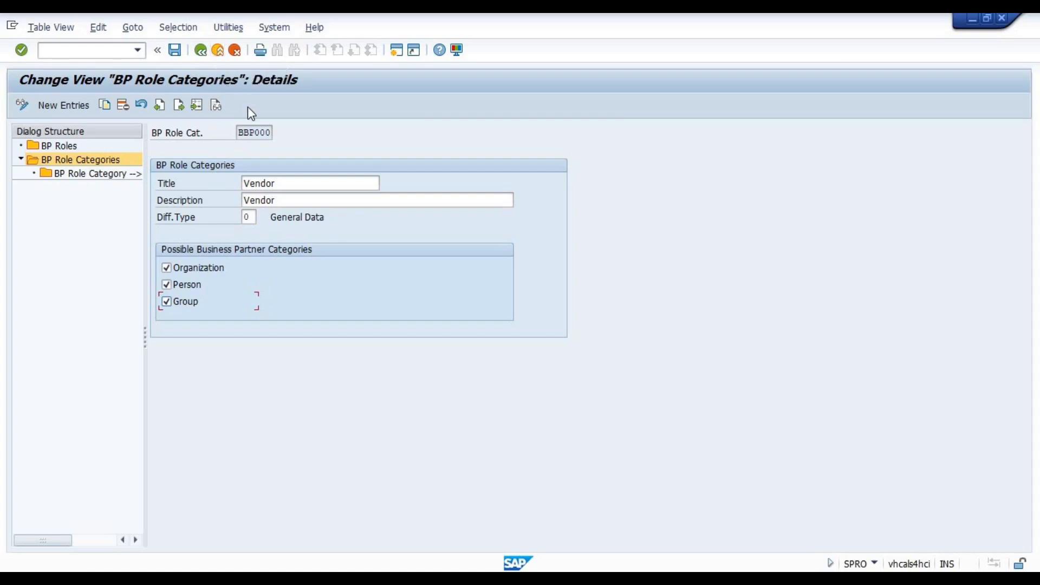
left_click(219, 50)
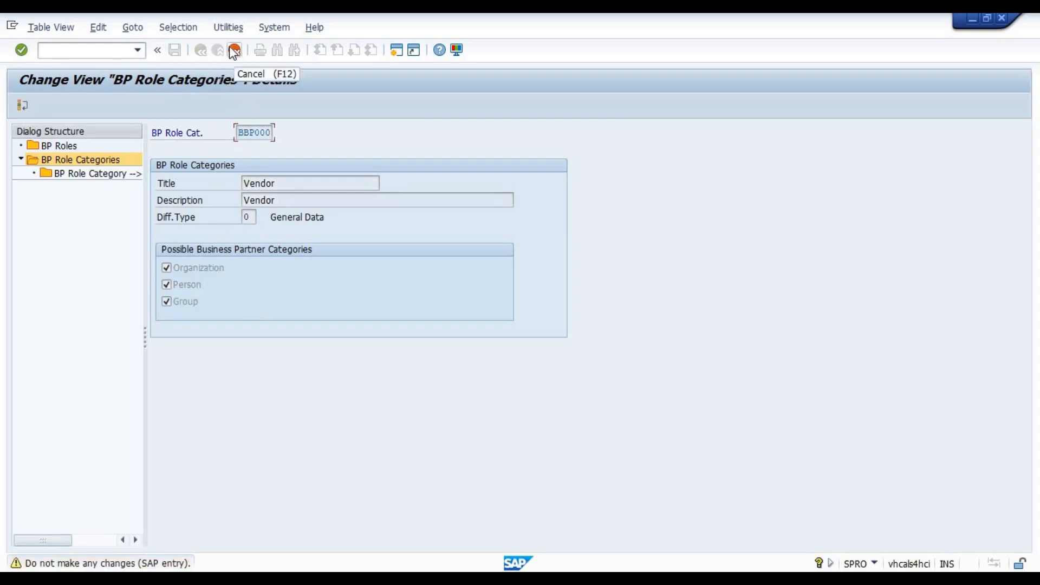
left_click(234, 52)
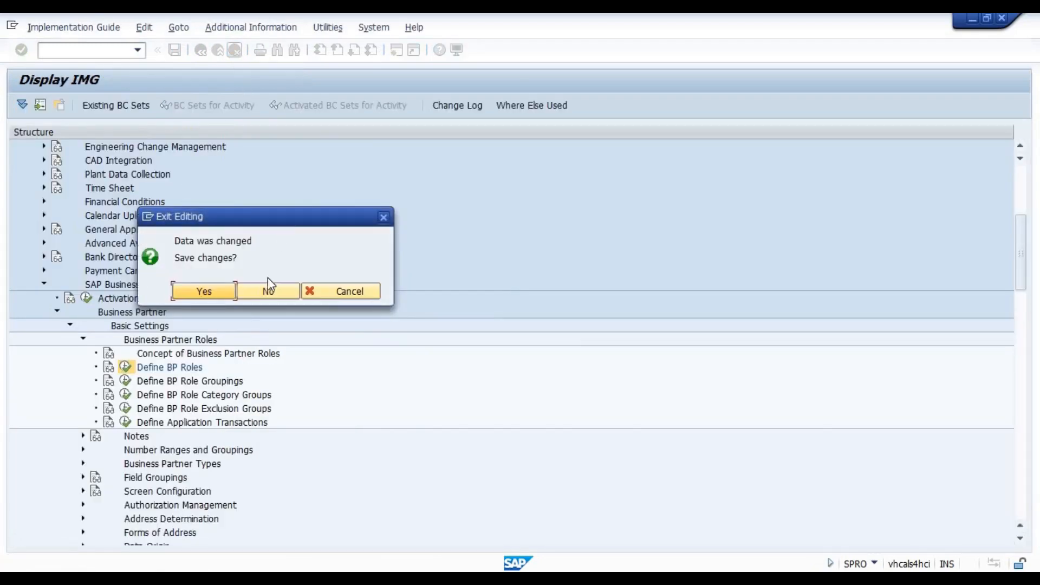
left_click(267, 291)
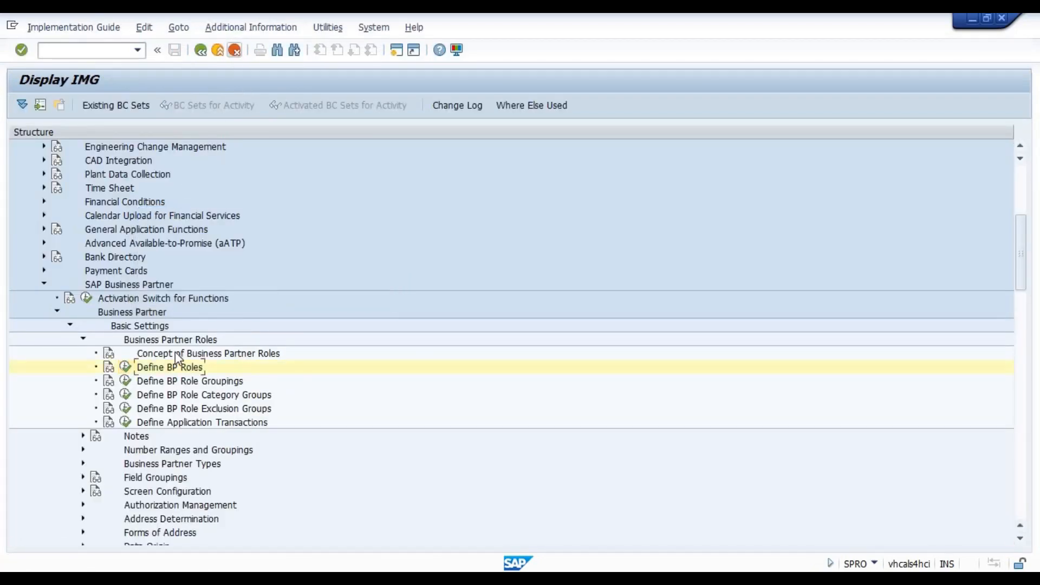
Reopen Define BP Roles and examine the role number and role category field of the general business partner role 000000
left_click(126, 368)
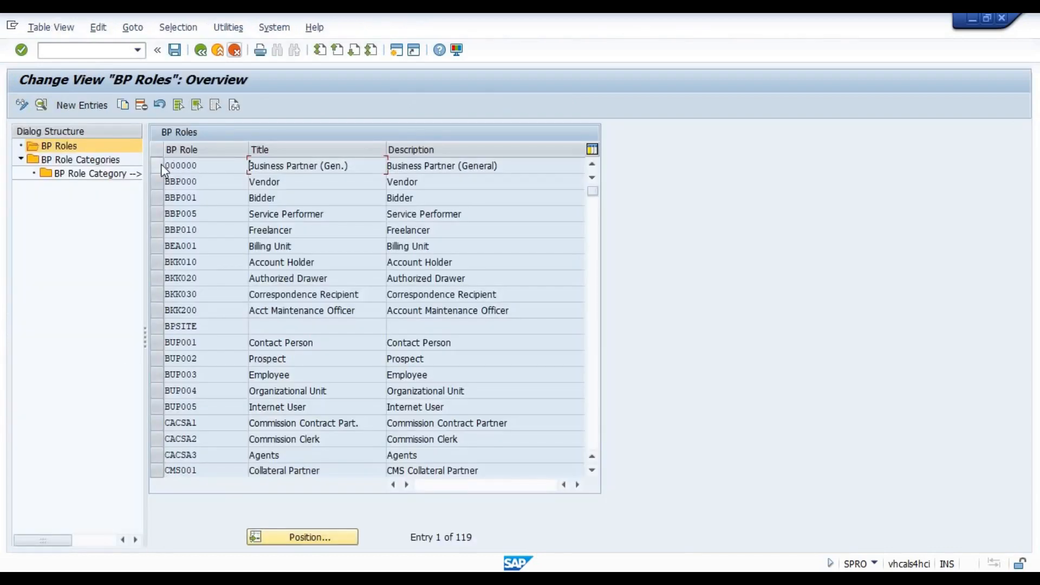
left_click(161, 164)
double_click(196, 165)
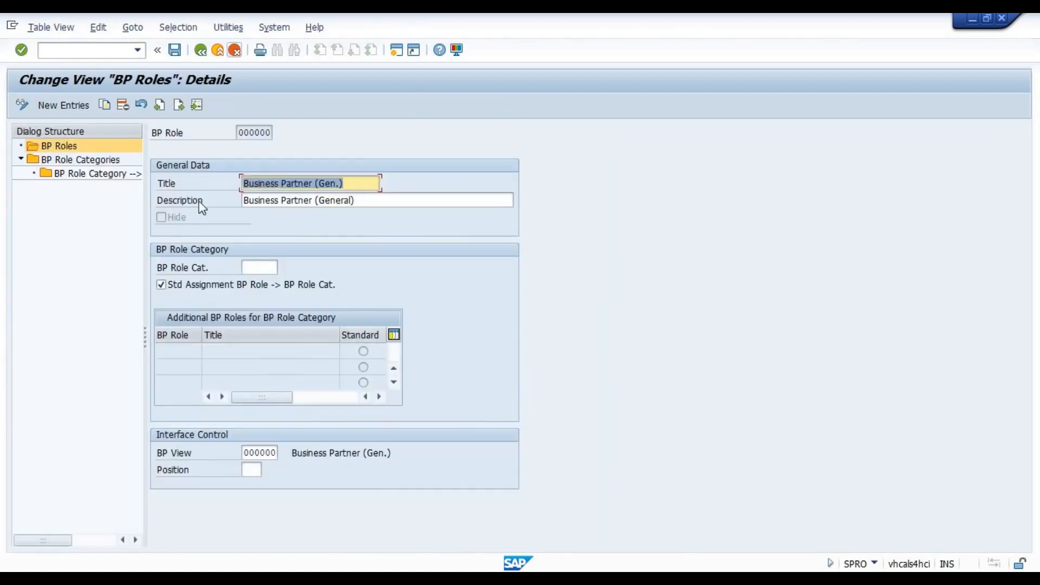
left_click(245, 268)
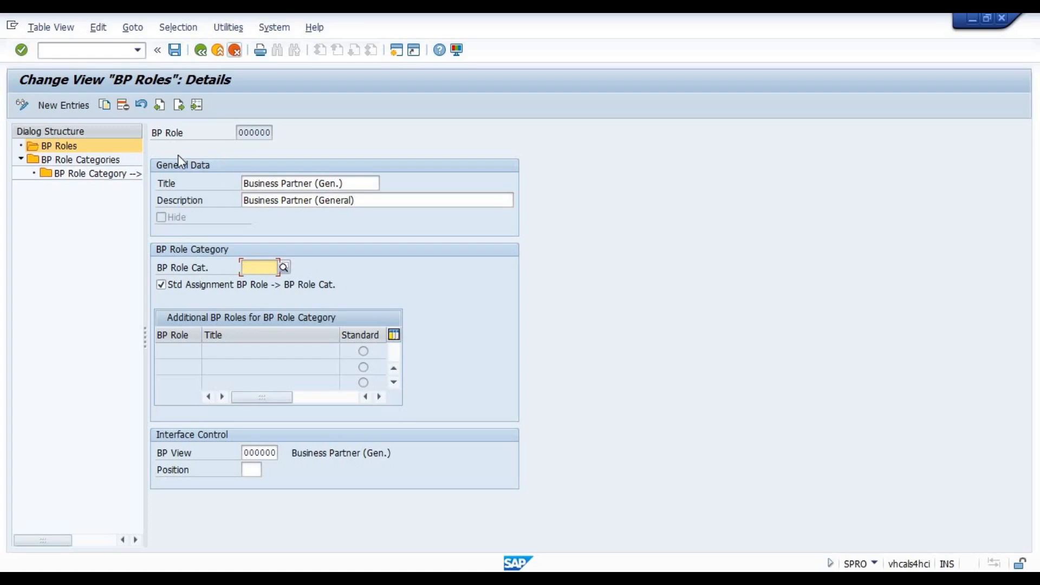
left_click_drag(240, 135, 274, 135)
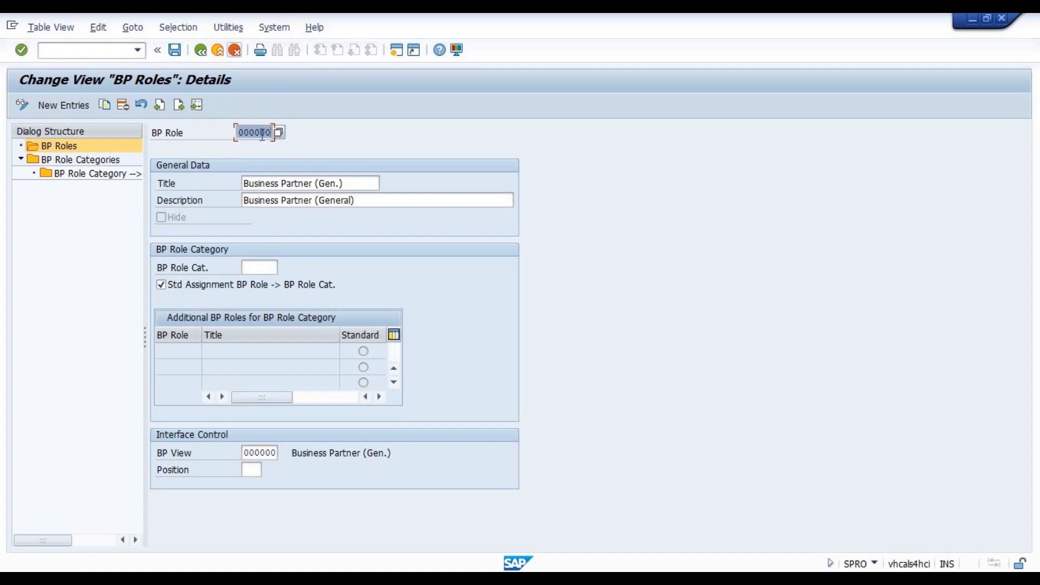
View the details of role category BBP000 (Vendor), and return to the BP Roles details of role 000000
double_click(86, 159)
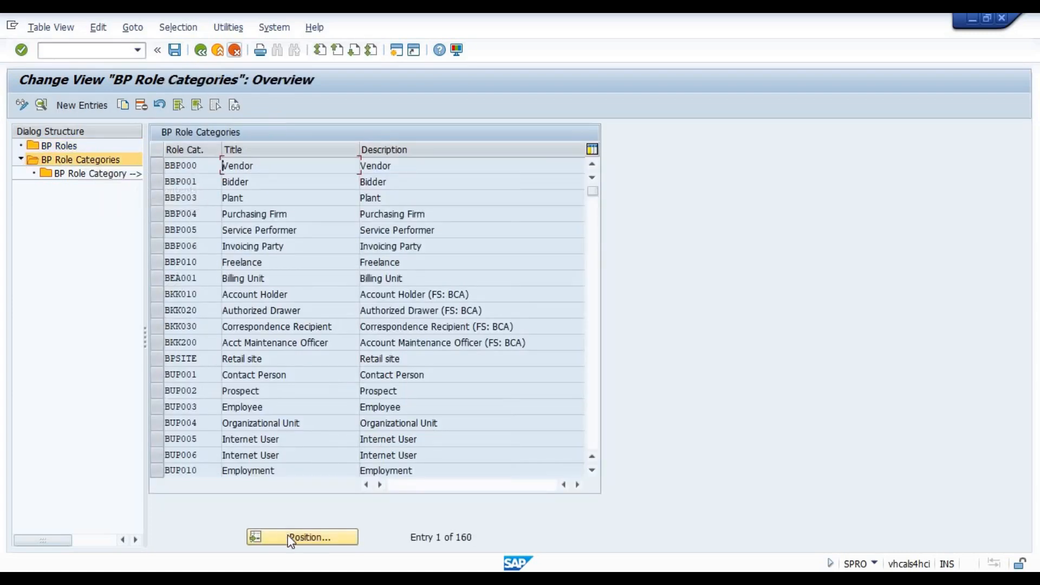
double_click(193, 171)
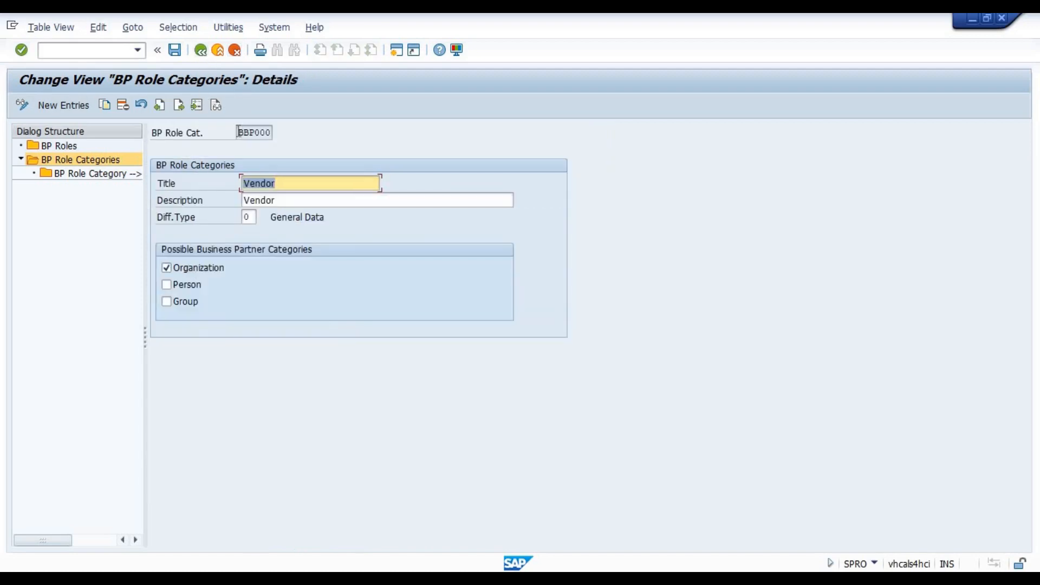
left_click(200, 50)
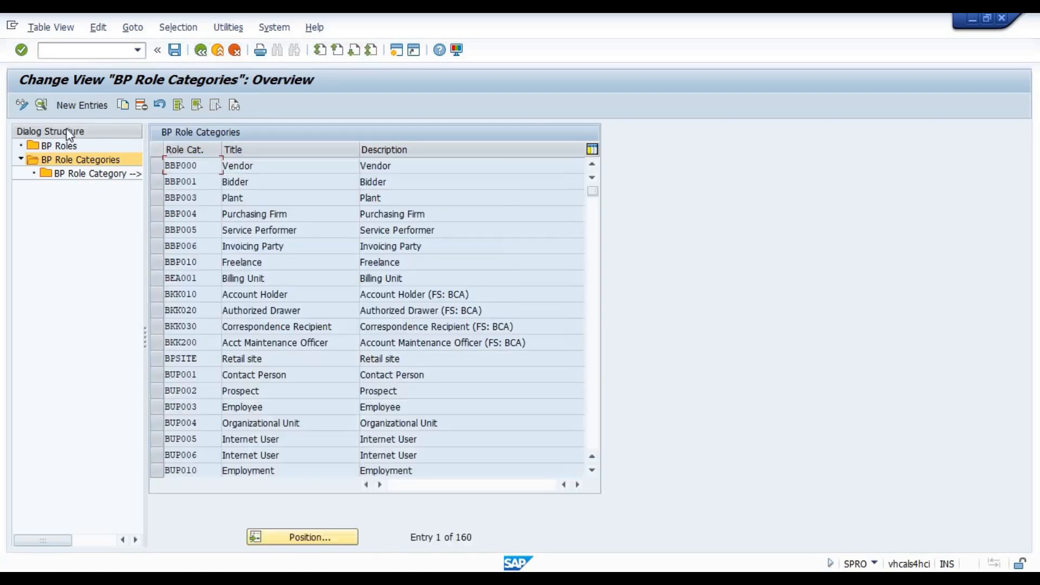
left_click(64, 148)
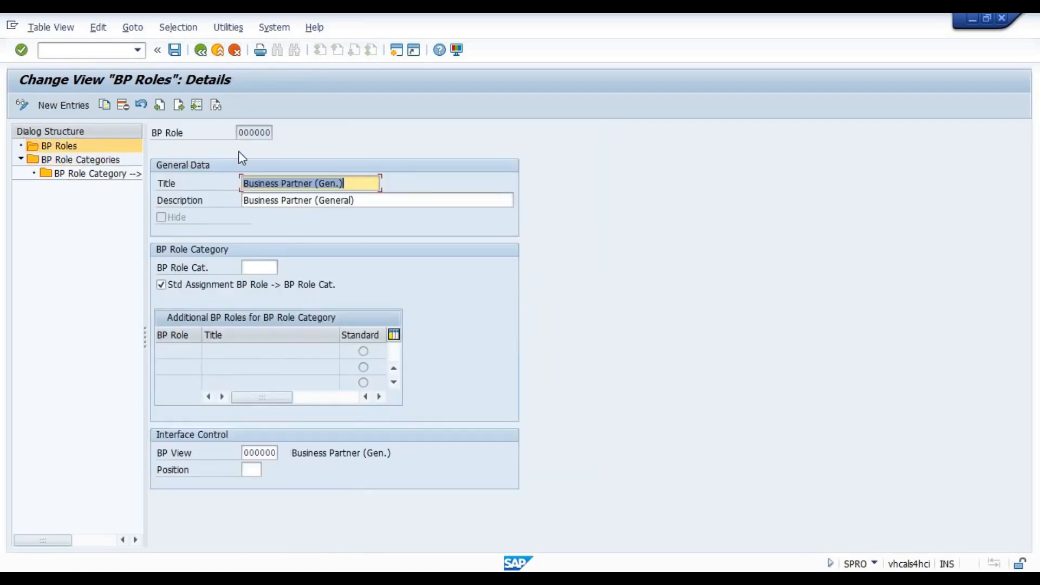
Assign role category BBP000 to the general business partner role 000000, and save it in the customizing request
left_click(251, 268)
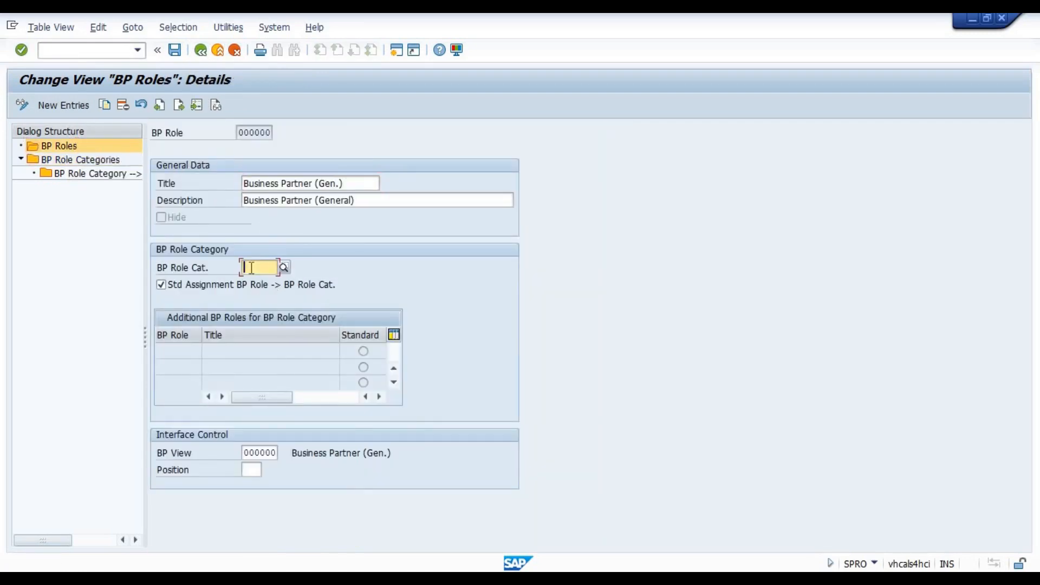
type("bbp000")
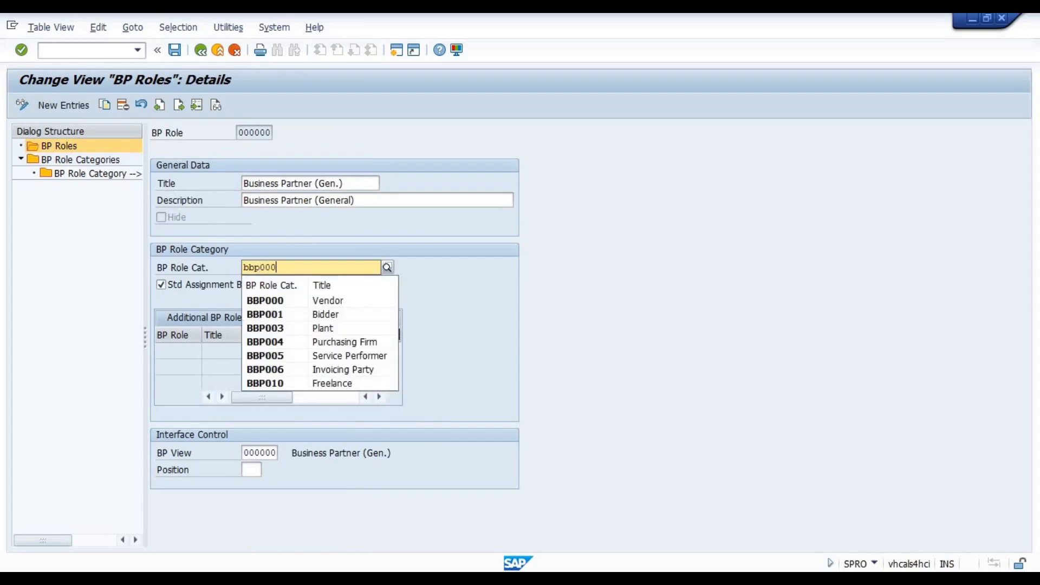
key("Return")
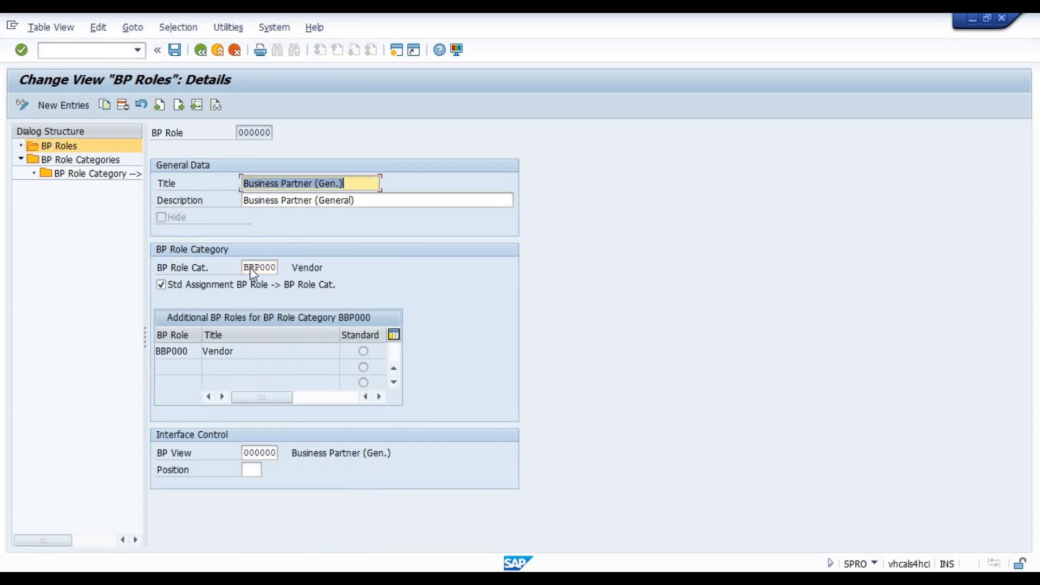
key("ctrl+s")
left_click(214, 263)
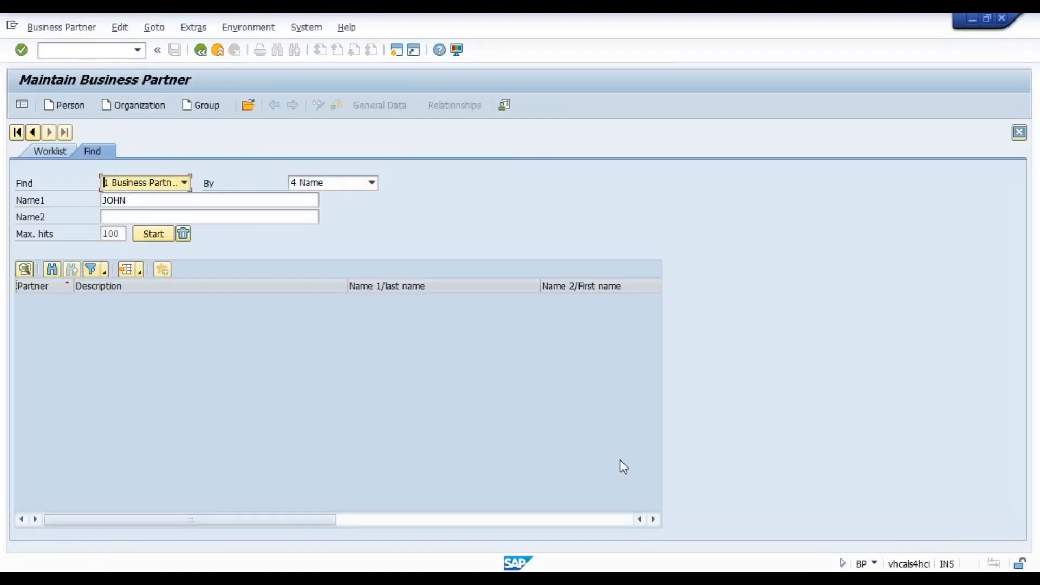
Exit business partner maintenance and restart it with transaction BP to apply the changed role assignment
left_click(217, 53)
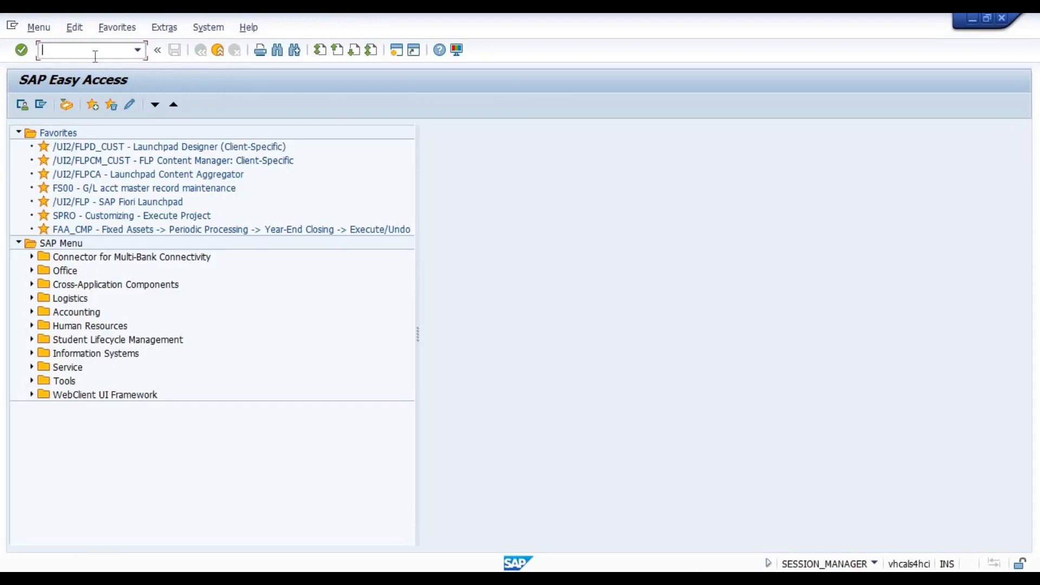
type("BP")
key("Return")
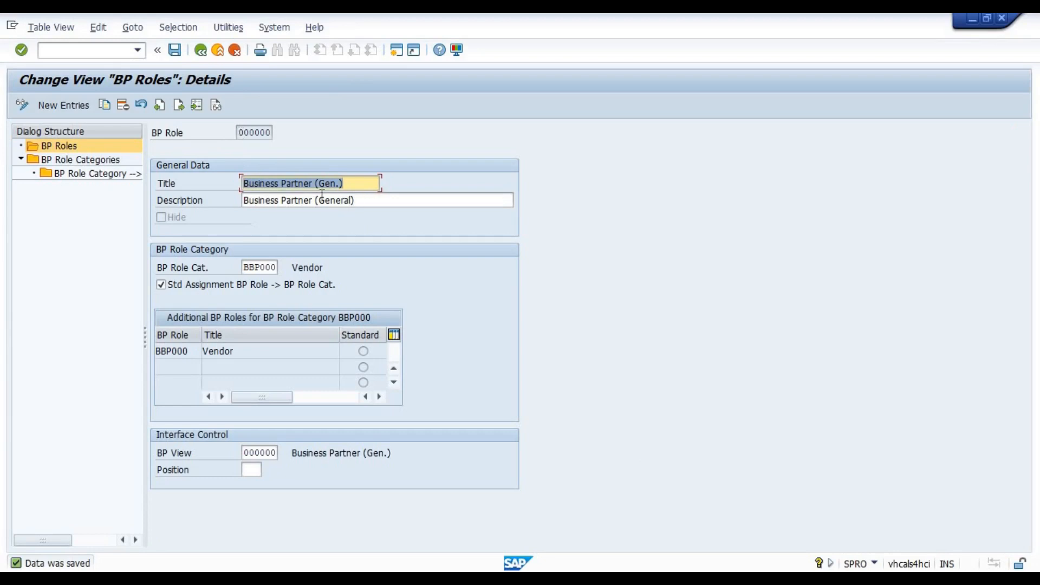
Leave the general business partner role's details, return to the IMG and reopen Define BP Roles
key("Tab")
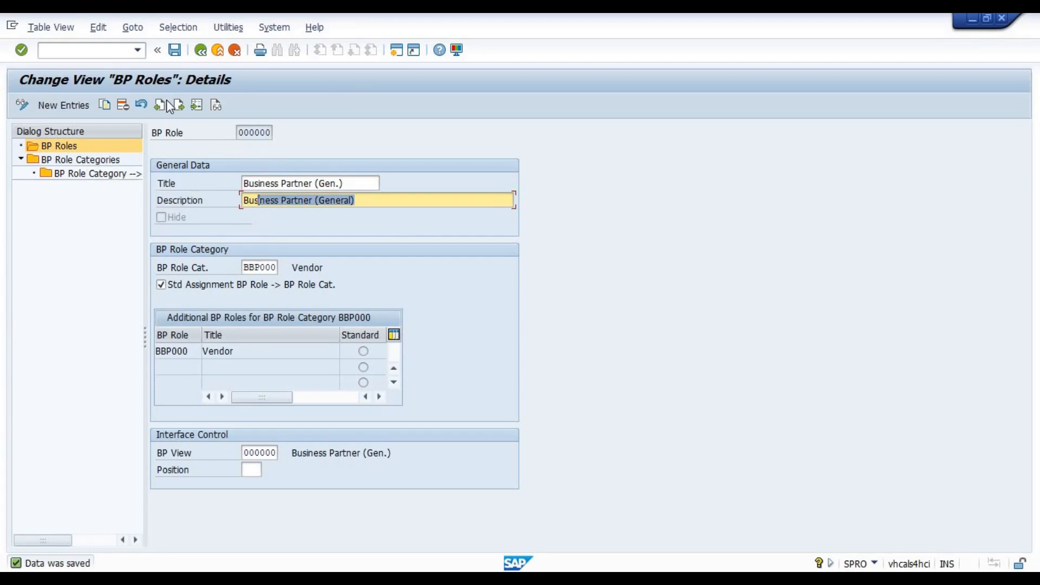
left_click(201, 51)
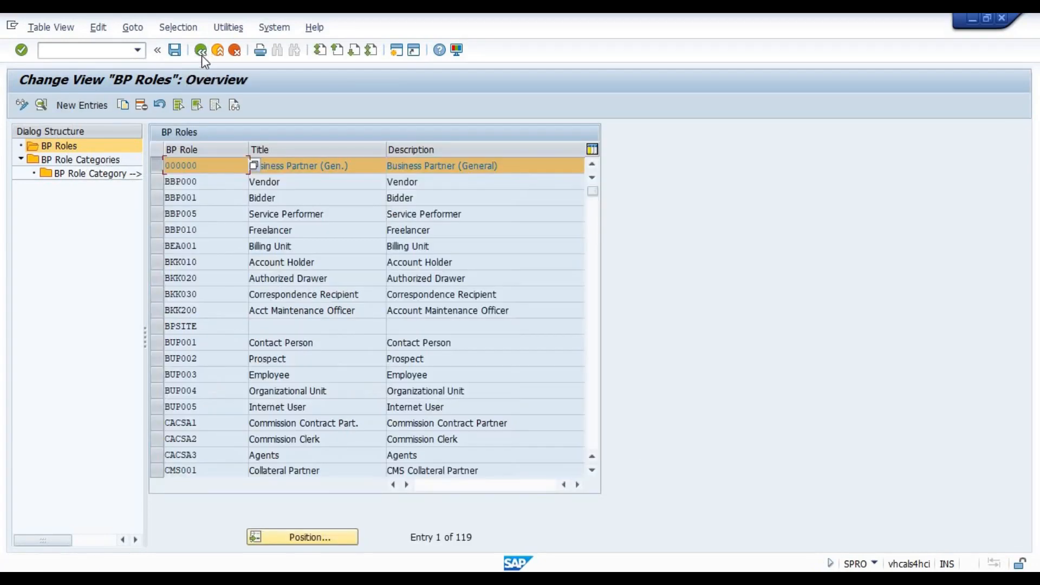
left_click(200, 55)
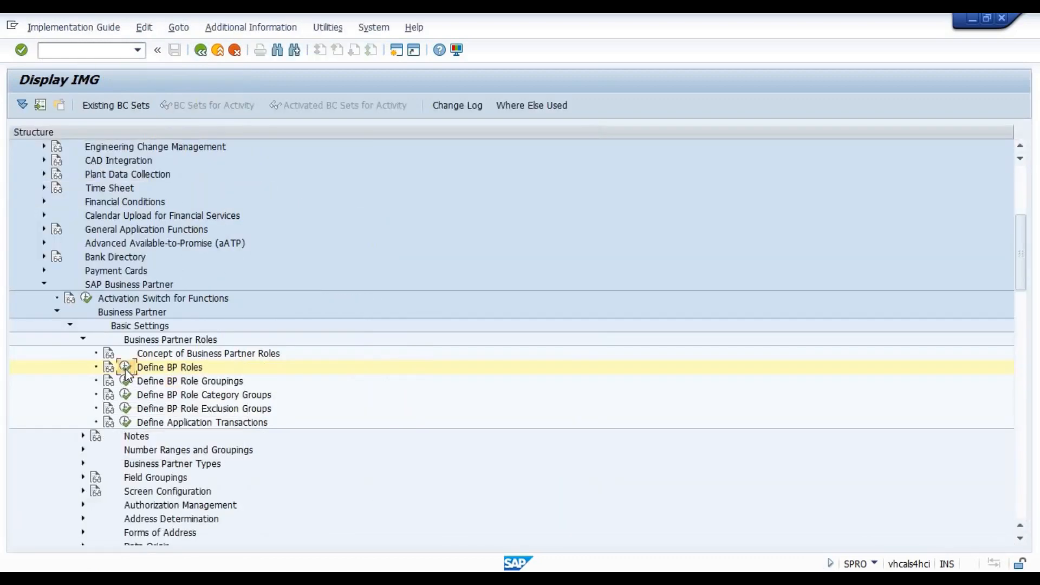
left_click(125, 367)
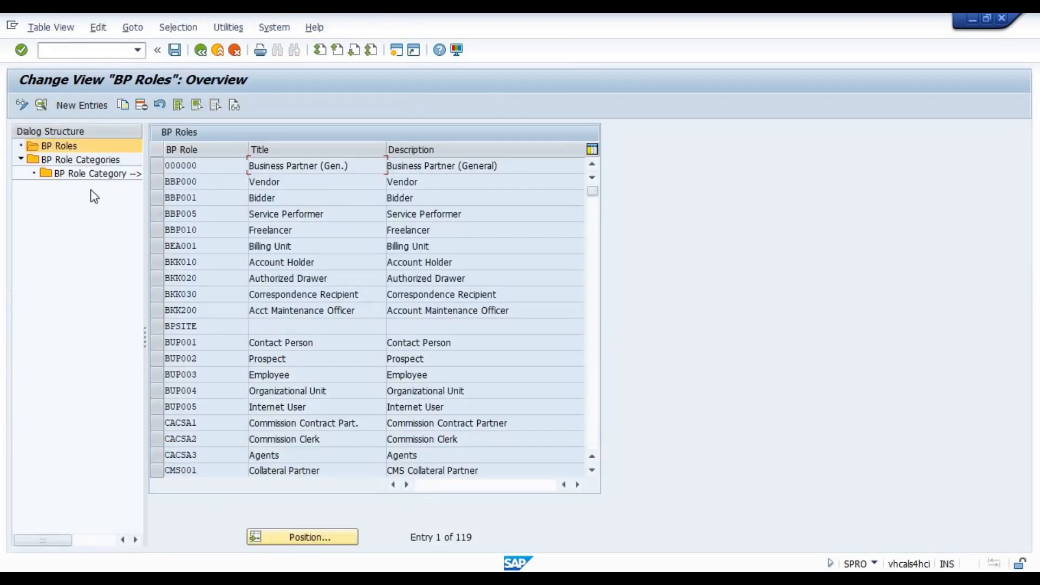
Allow Person as a possible business partner category for the Vendor role category BBP000, and save it in the customizing request
left_click(64, 160)
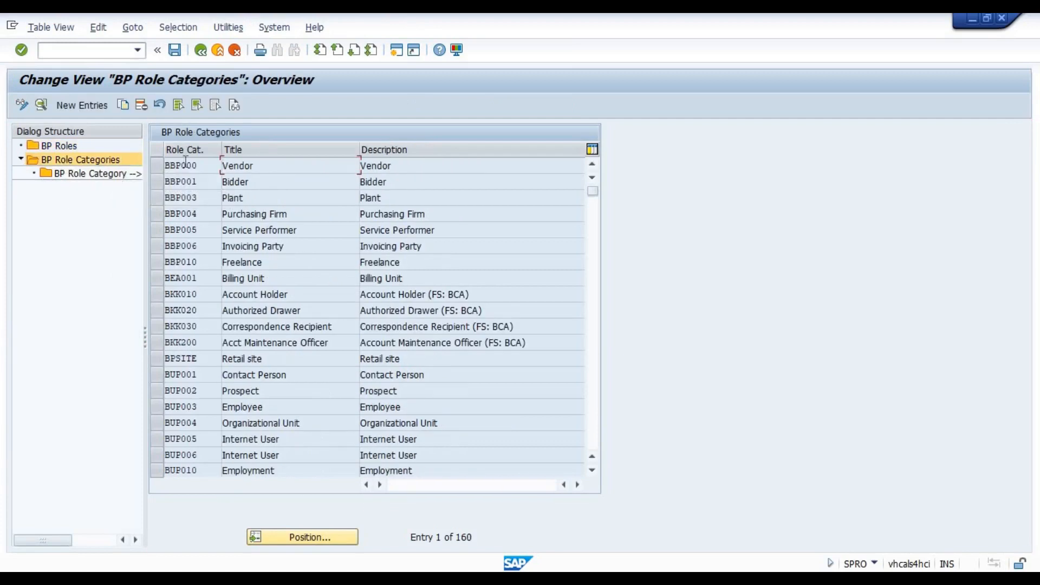
double_click(184, 163)
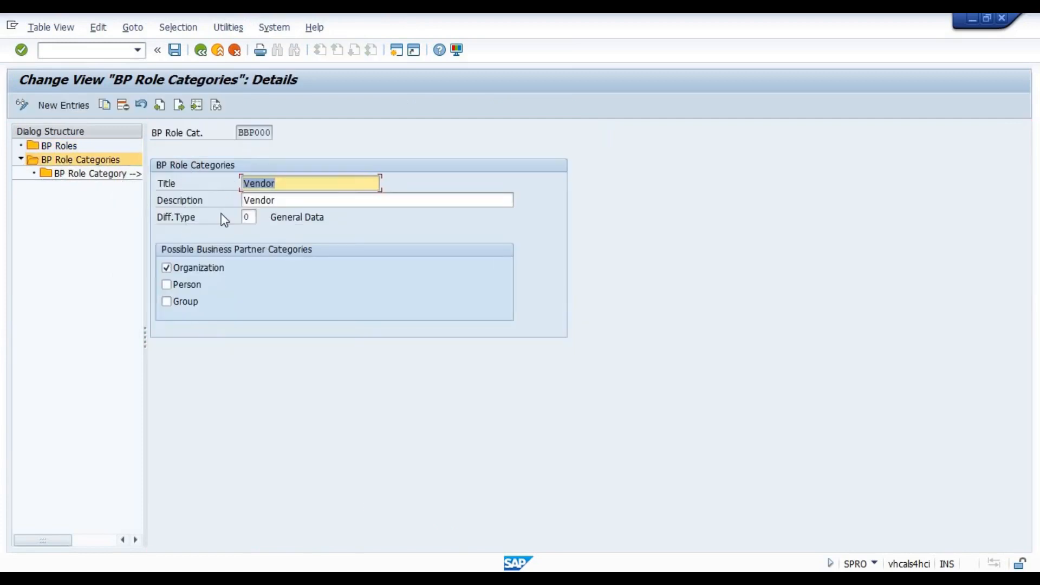
left_click(191, 289)
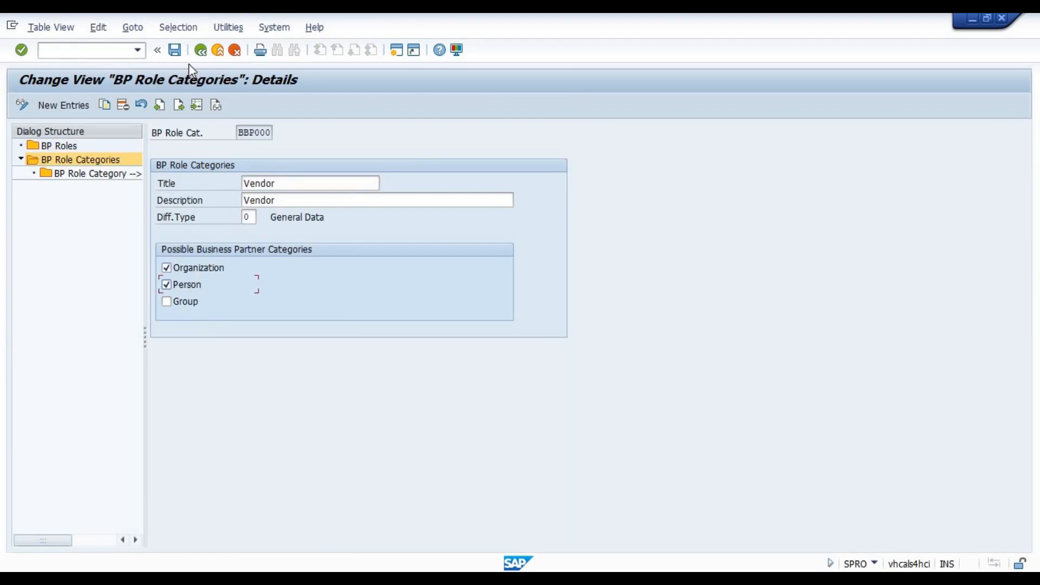
left_click(174, 51)
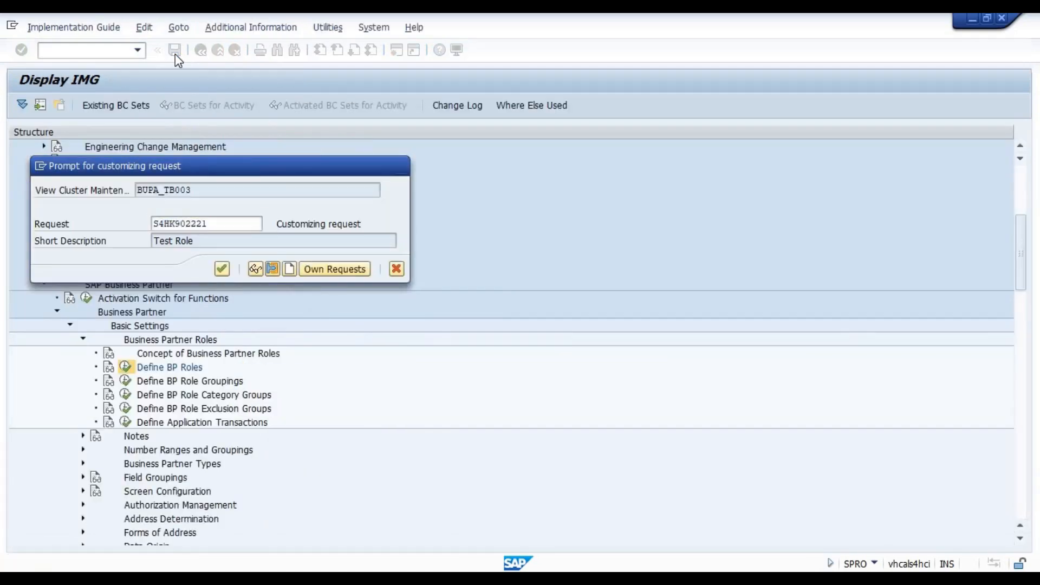
key("Return")
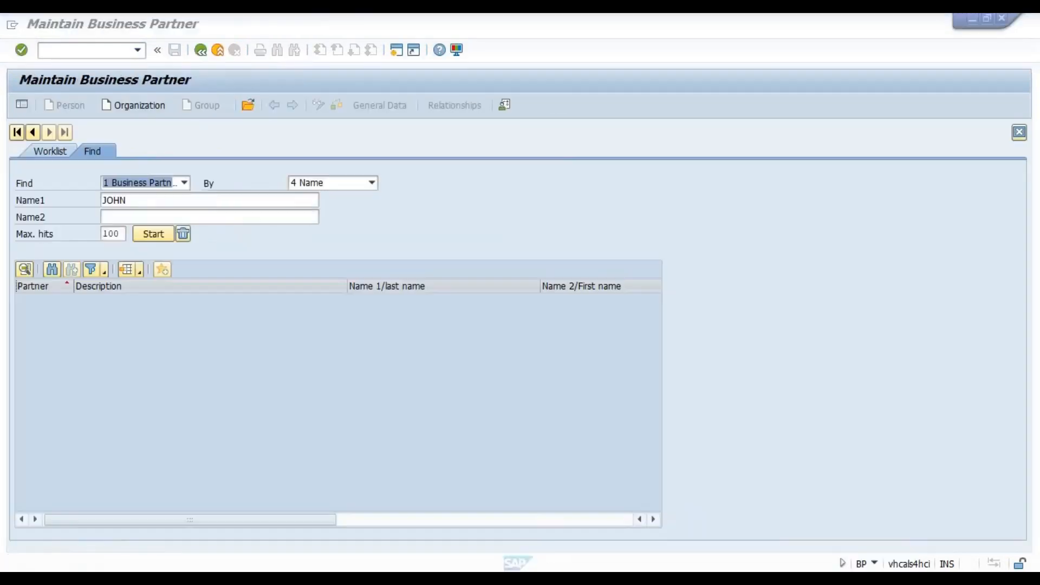
Restart business partner maintenance with transaction BP to check which business partner categories can be created
left_click(220, 53)
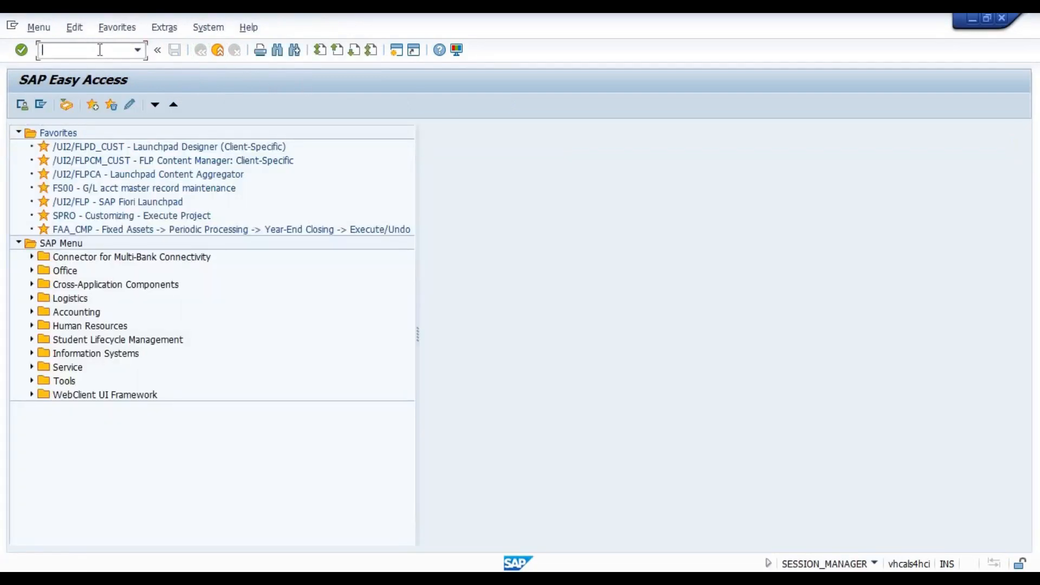
type("bp")
key("Return")
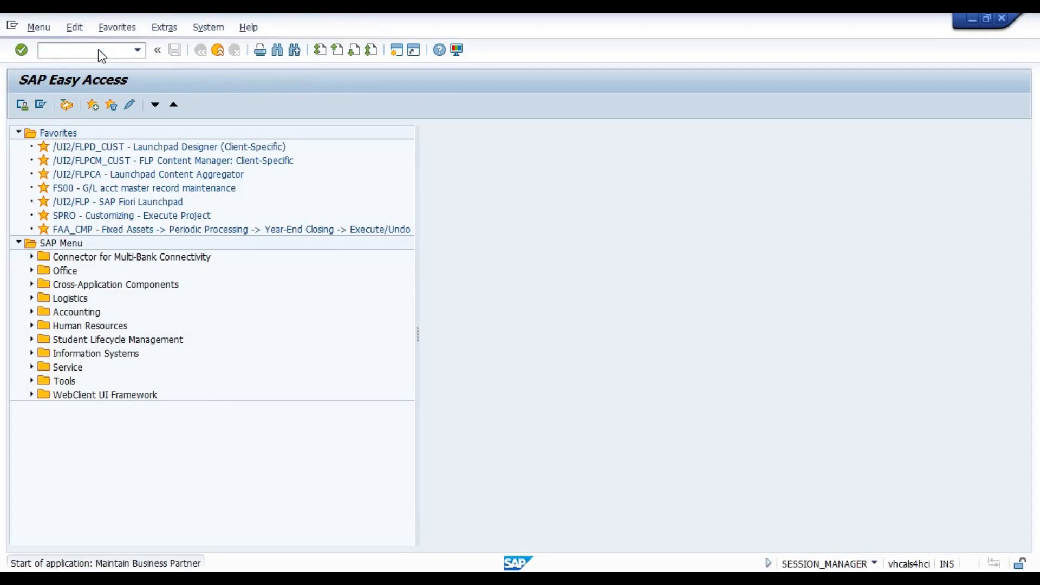
left_click(99, 49)
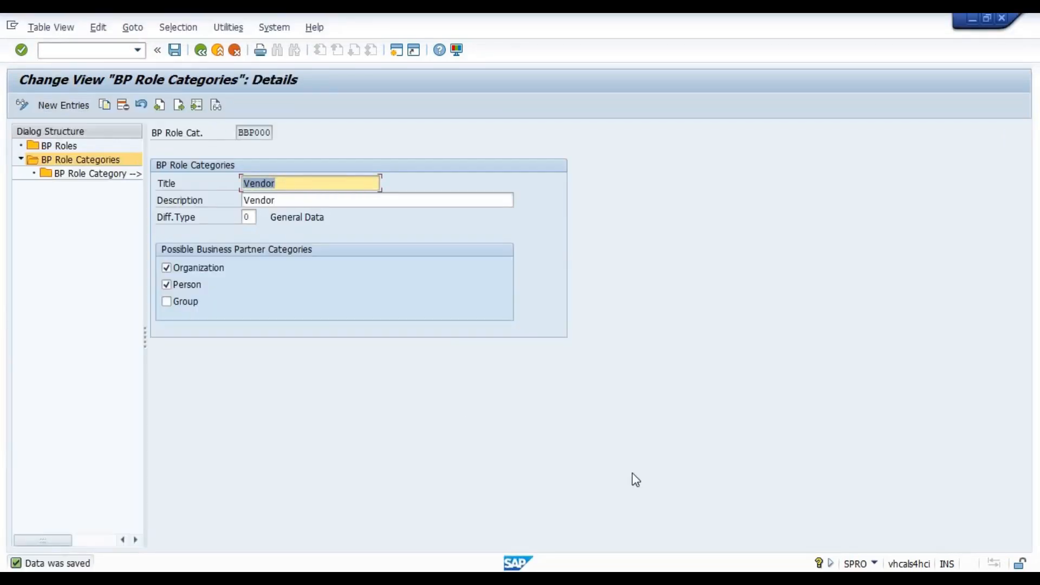
Clear the role category from the general business partner role 000000 in BP Roles, and try to save the change
left_click(200, 49)
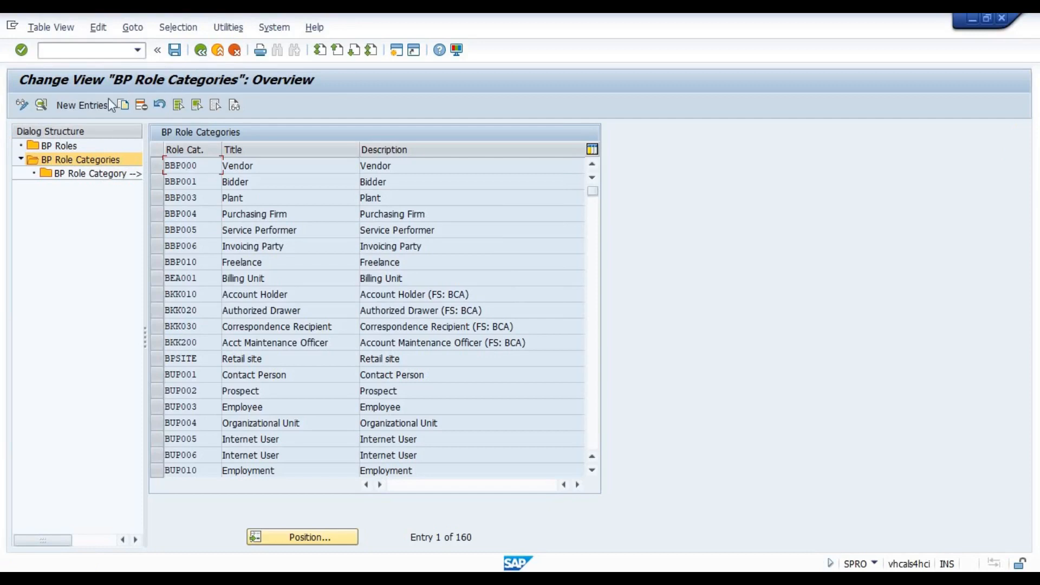
double_click(70, 146)
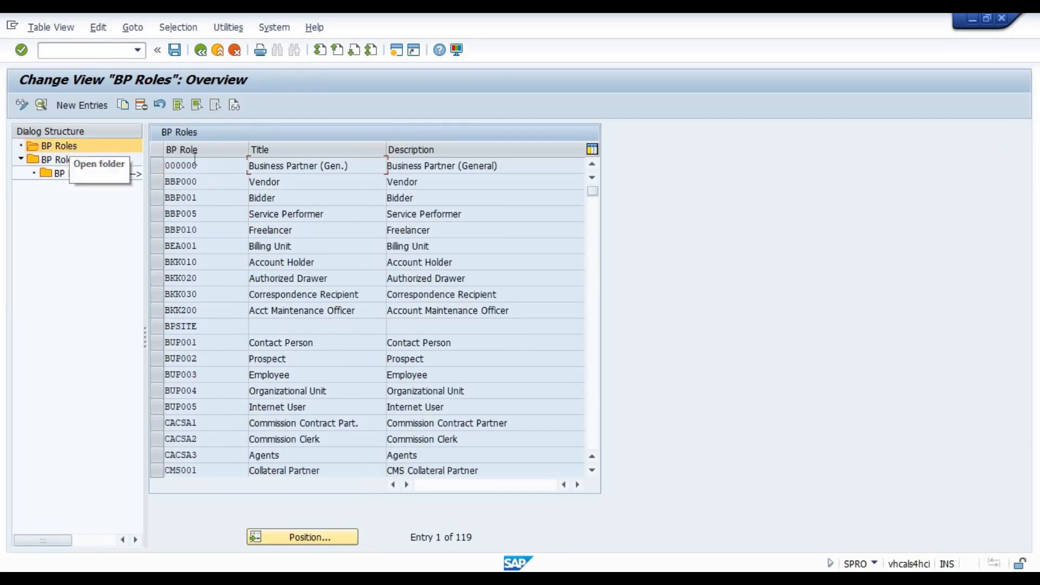
double_click(211, 166)
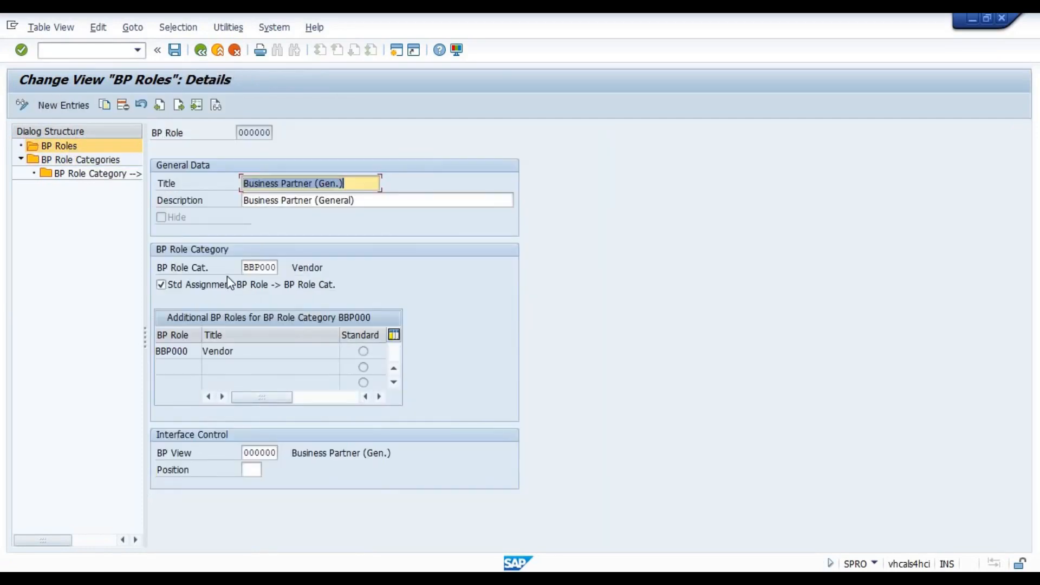
double_click(243, 267)
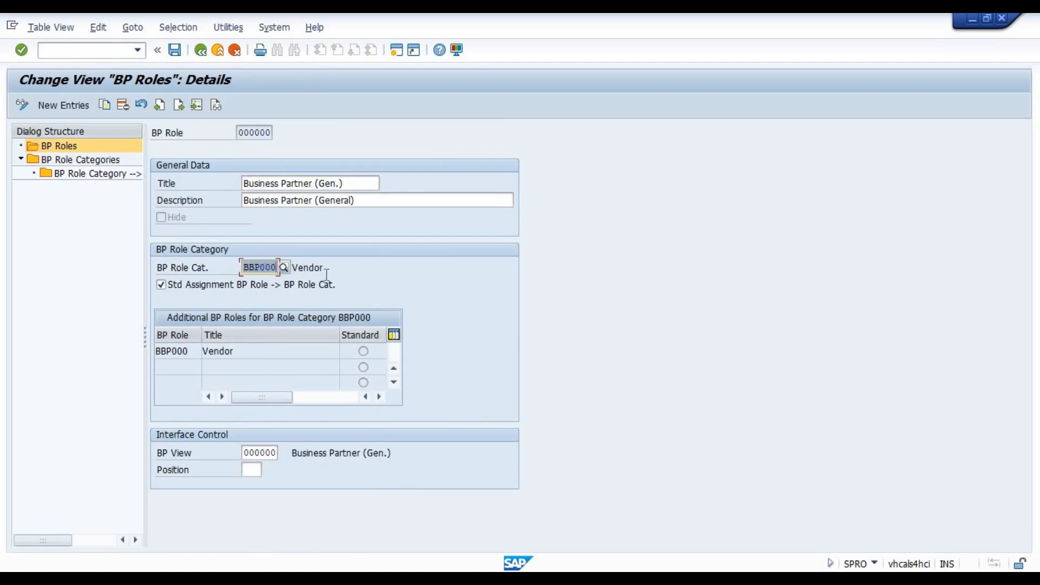
key("Delete")
key("Return")
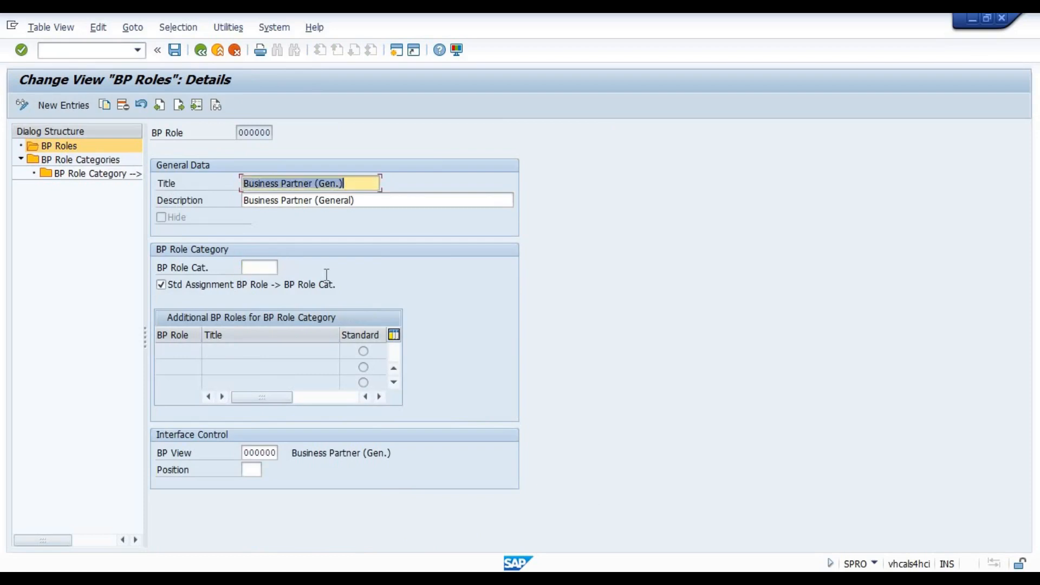
key("ctrl+s")
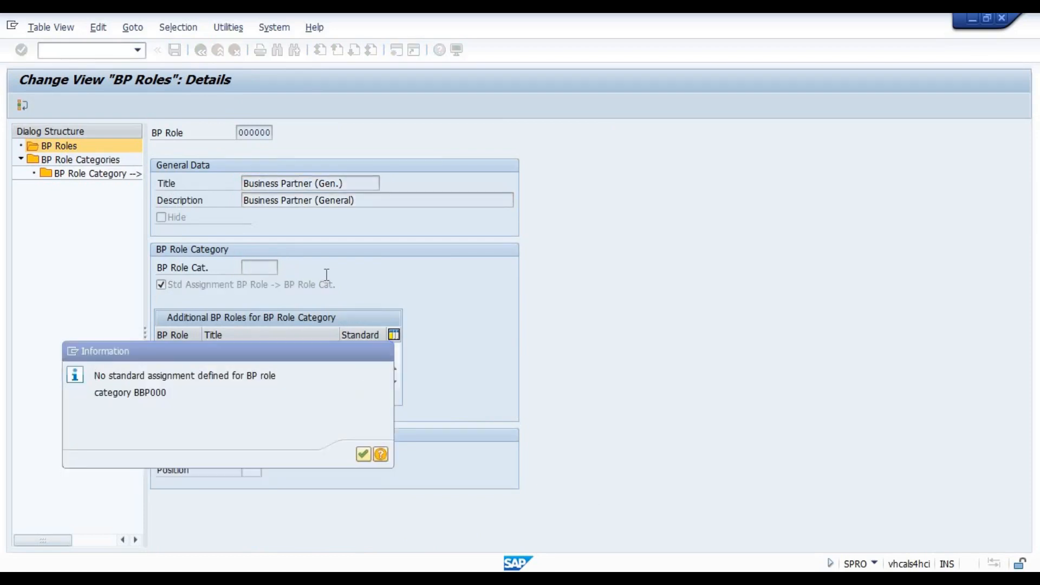
key("Return")
Return to the BP Roles overview and try to save the cleared role category of the general business partner role
left_click(201, 51)
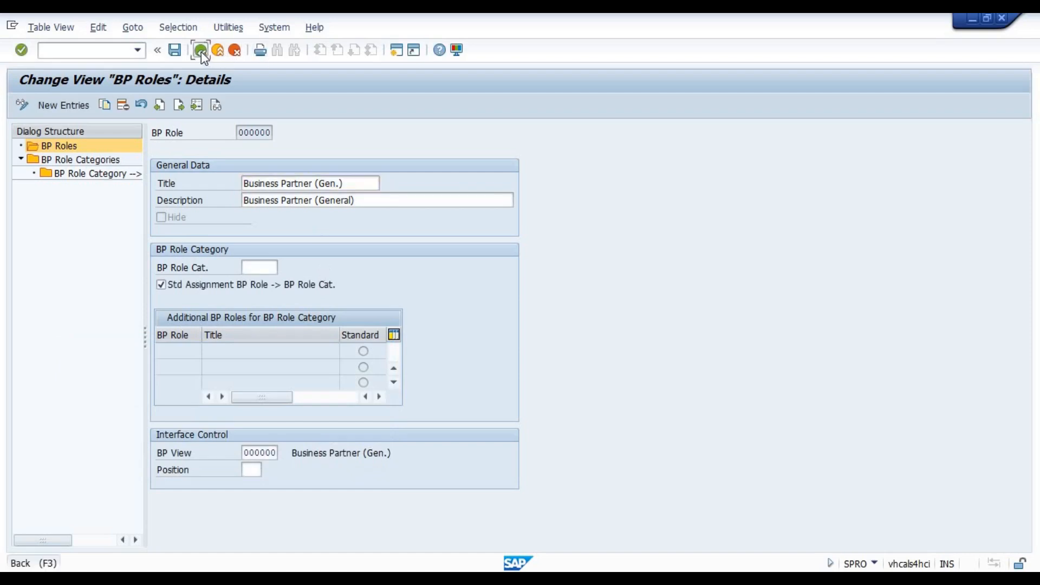
left_click(201, 51)
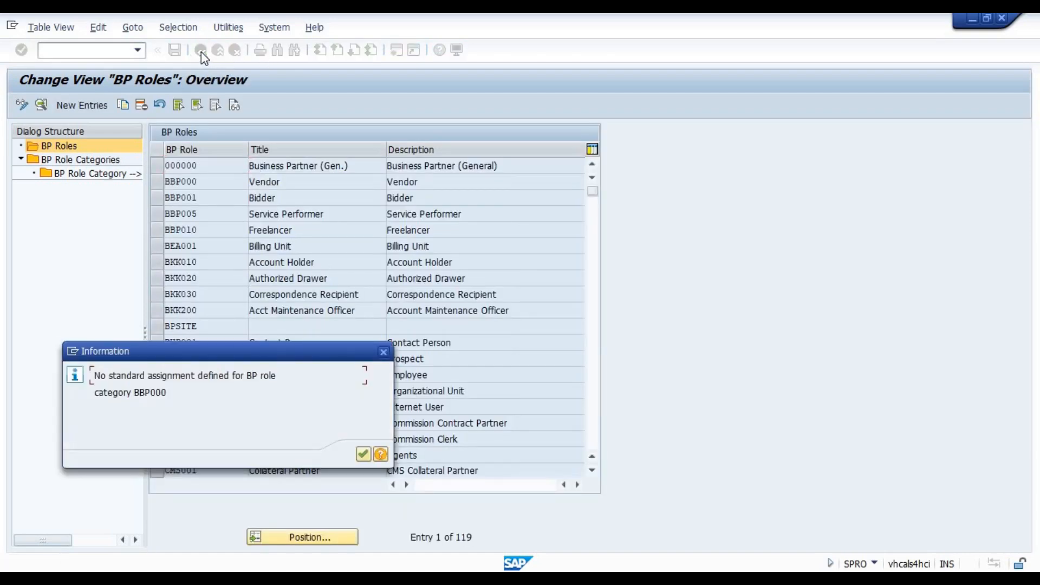
key("Return")
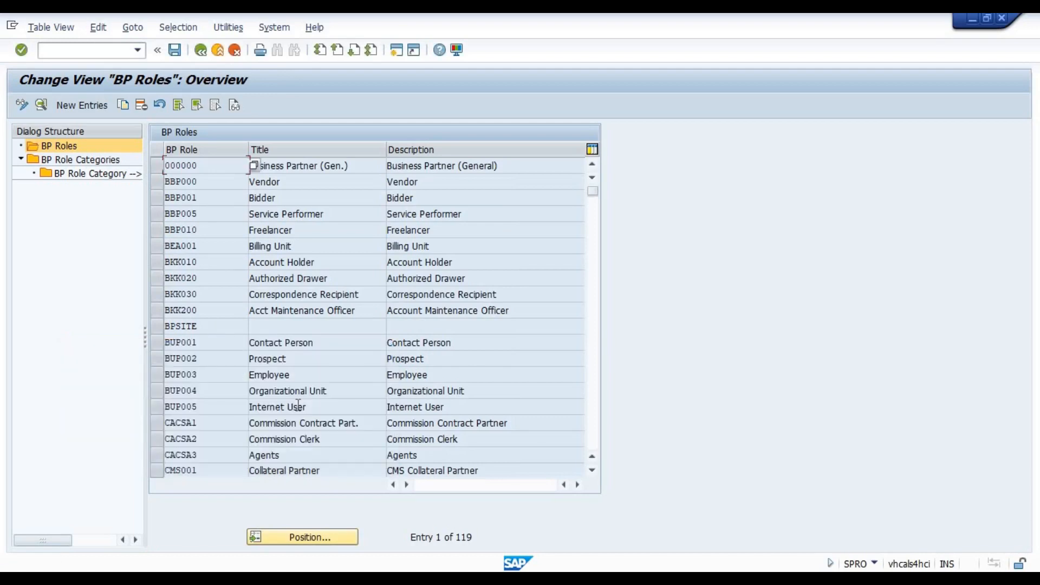
left_click(173, 50)
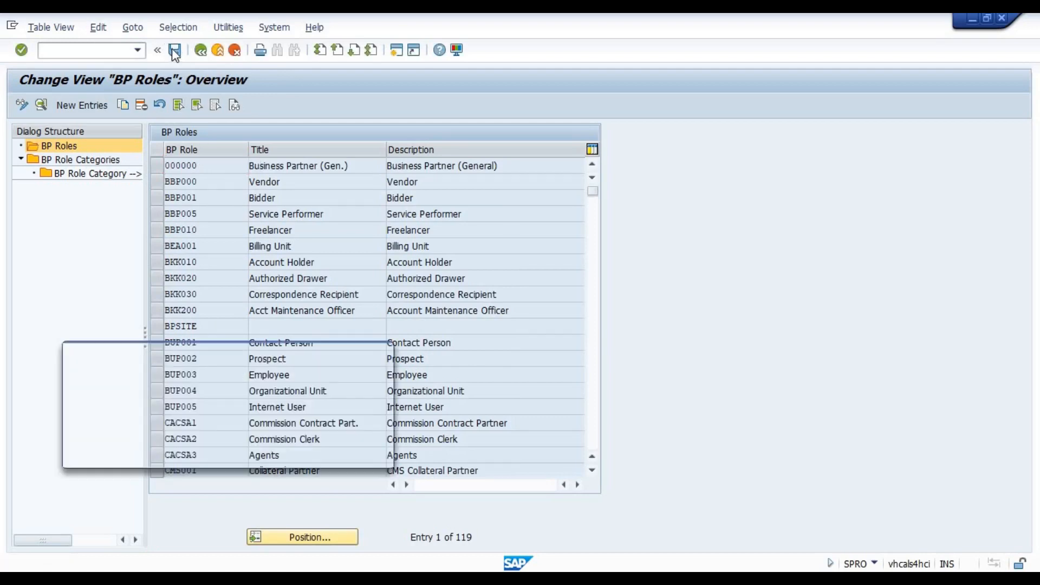
key("Return")
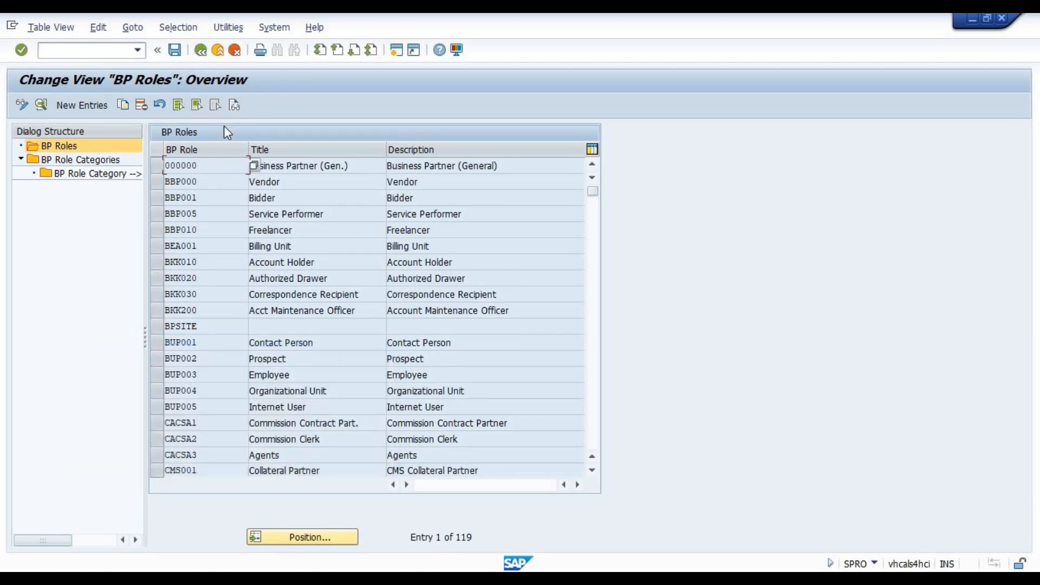
Exit BP Roles maintenance and return to the IMG structure
left_click(200, 51)
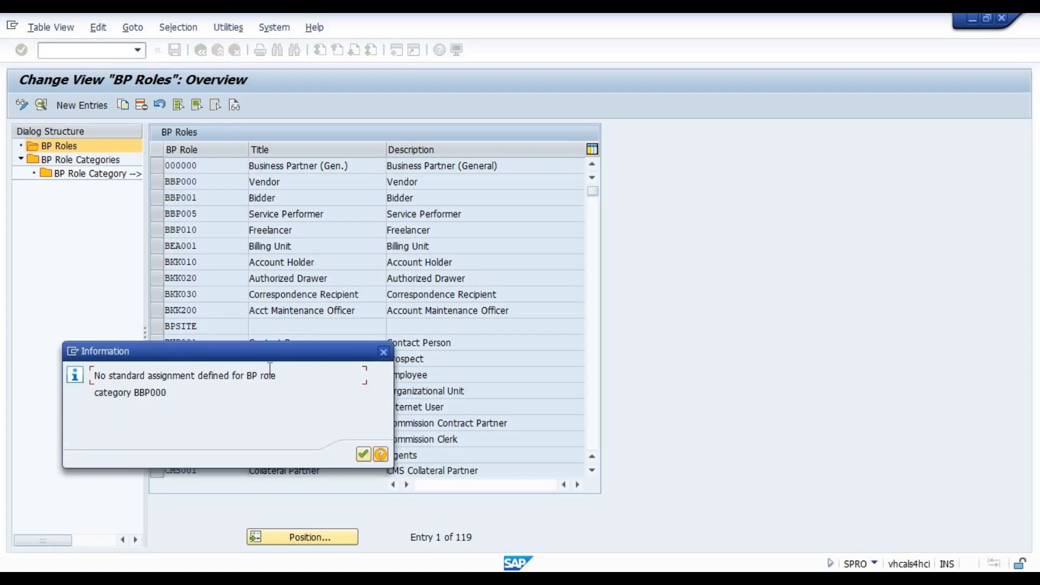
key("Return")
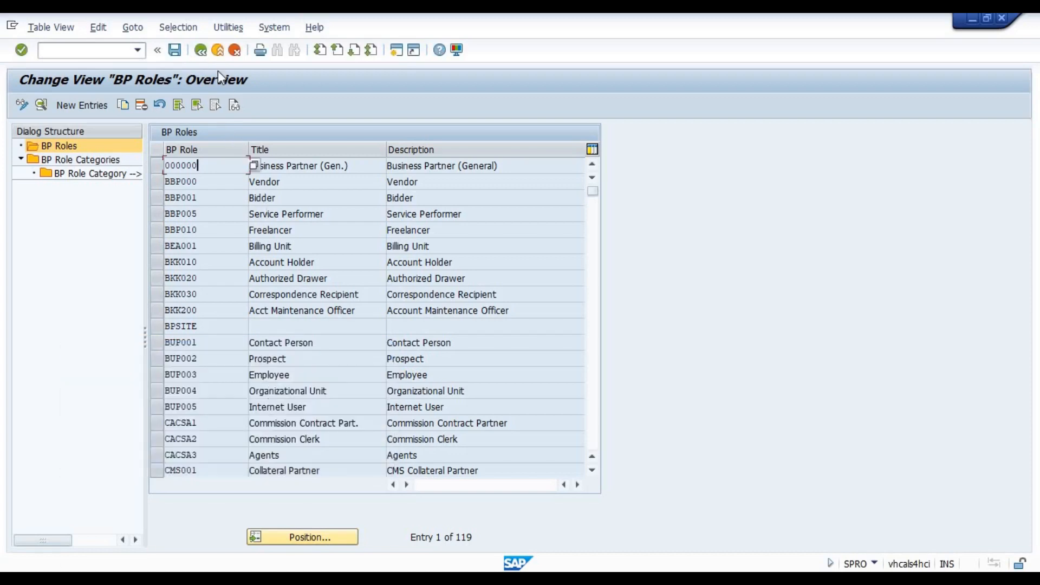
left_click(217, 49)
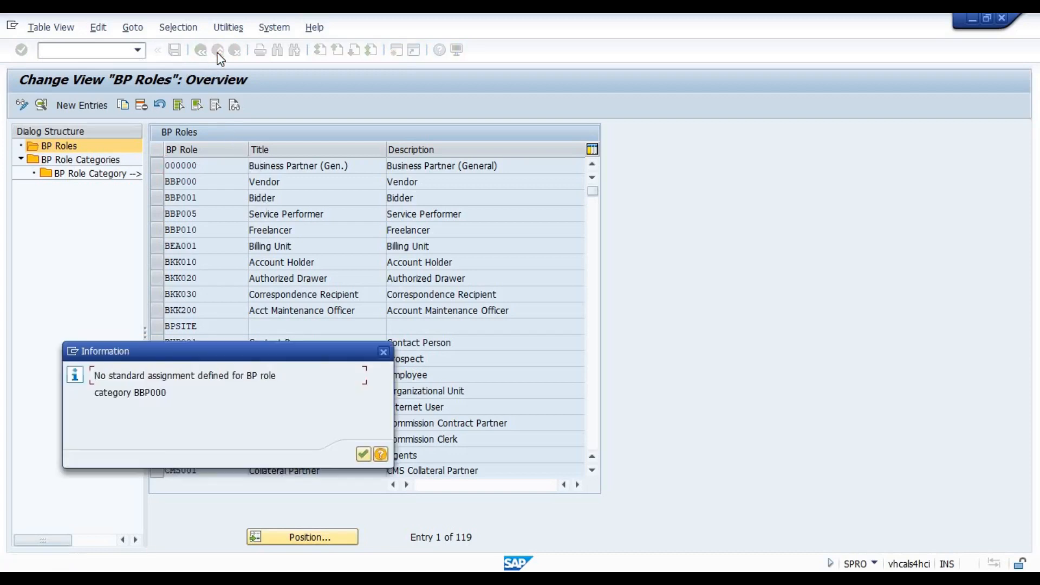
left_click(363, 455)
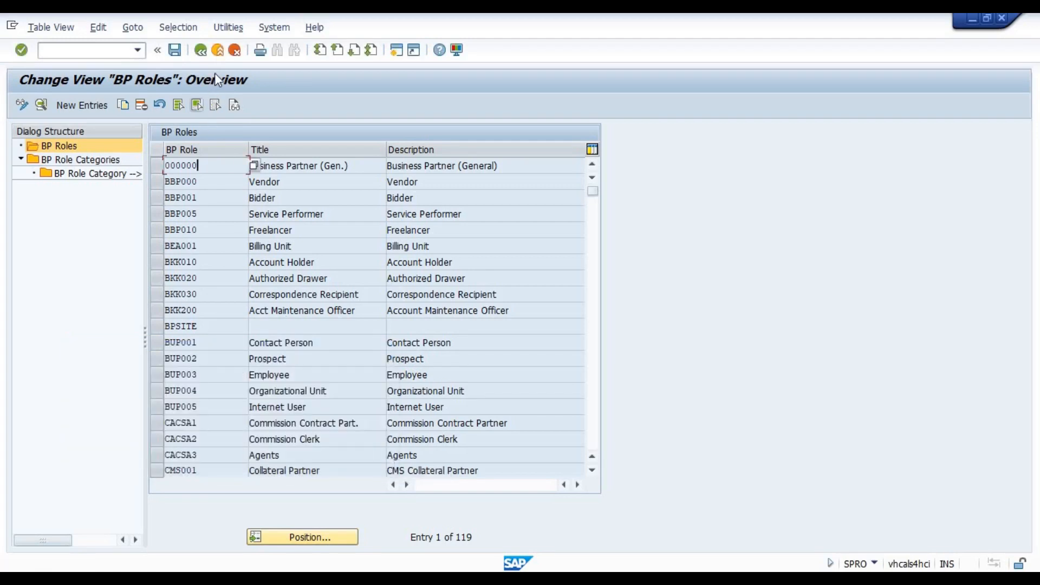
left_click(235, 50)
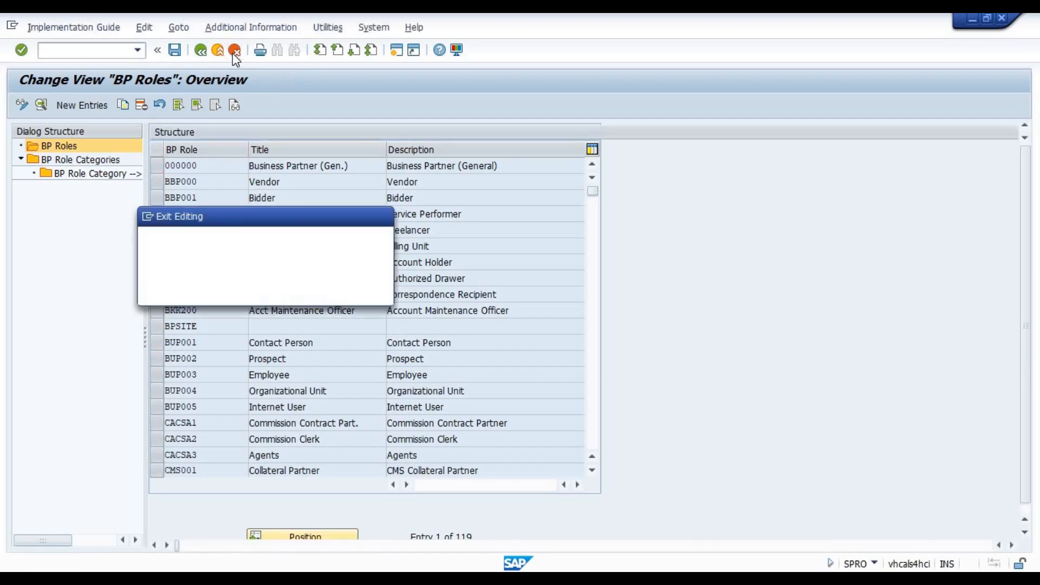
left_click(268, 292)
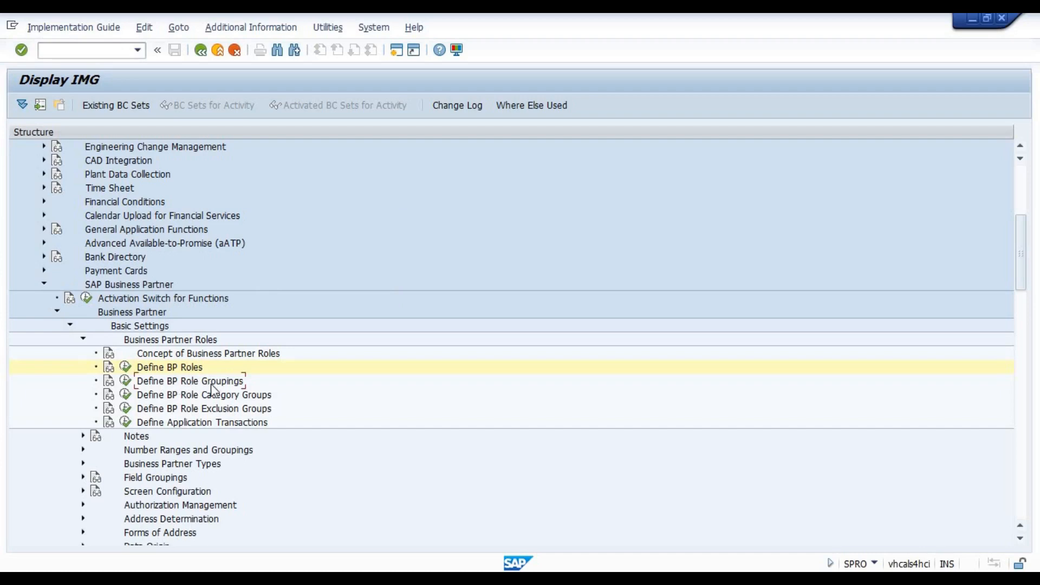
Open Define BP Role Groupings and display the BP Role Grouping Categories, examining entries such as BKK001 and S_CUST
left_click(126, 381)
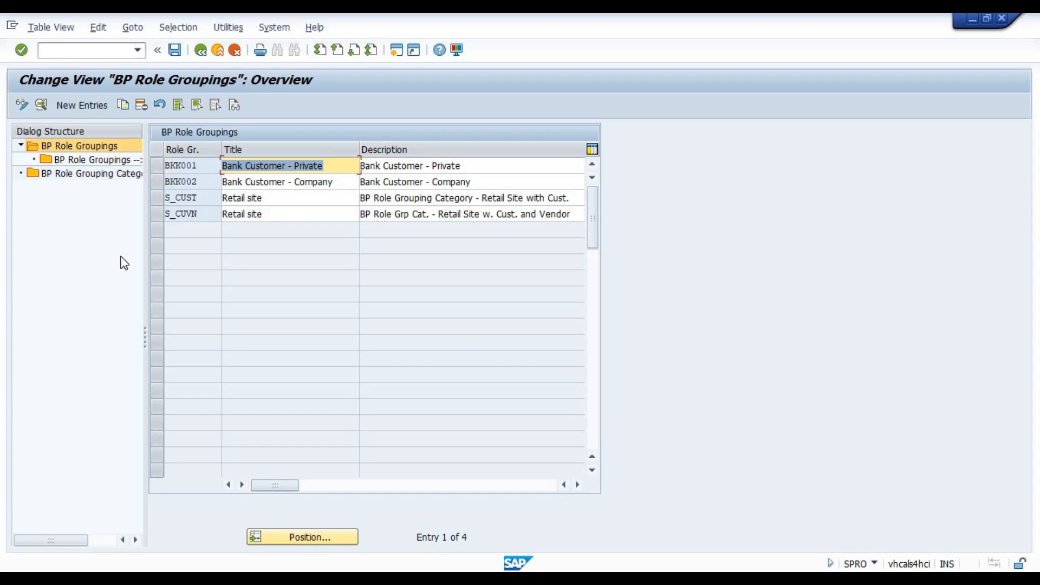
double_click(77, 172)
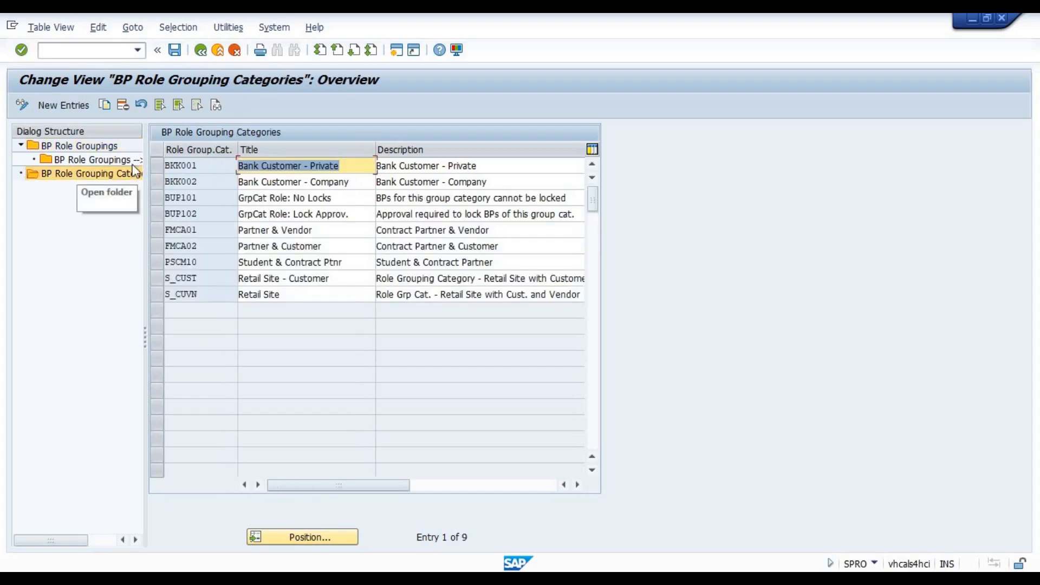
double_click(199, 168)
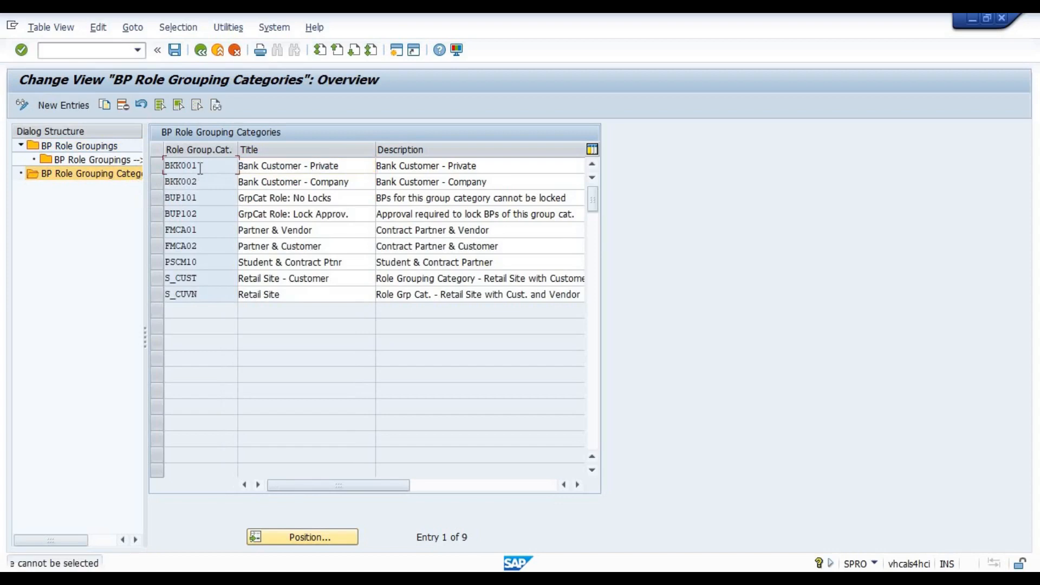
left_click(155, 165)
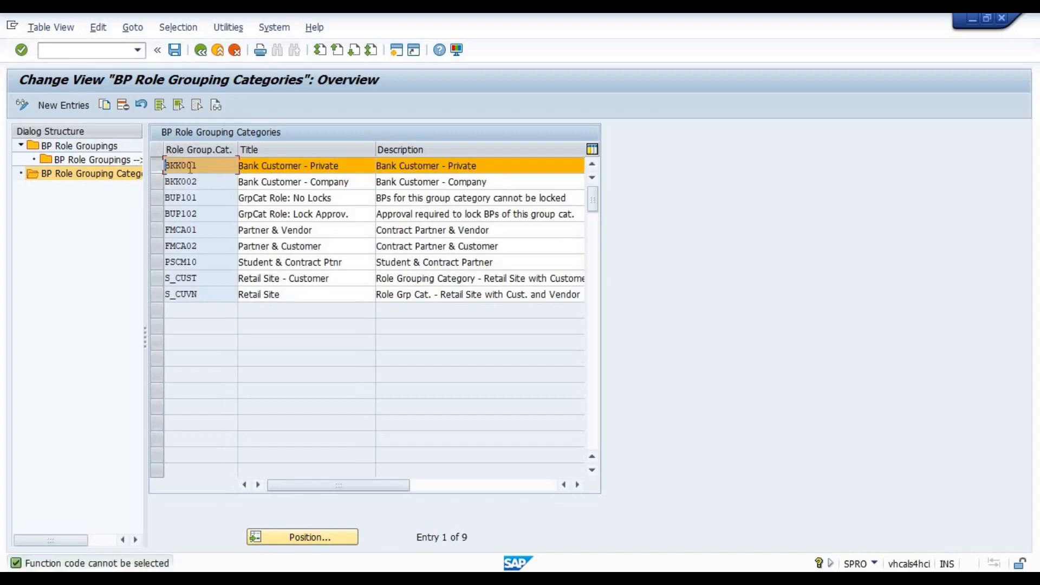
double_click(205, 167)
left_click(156, 170)
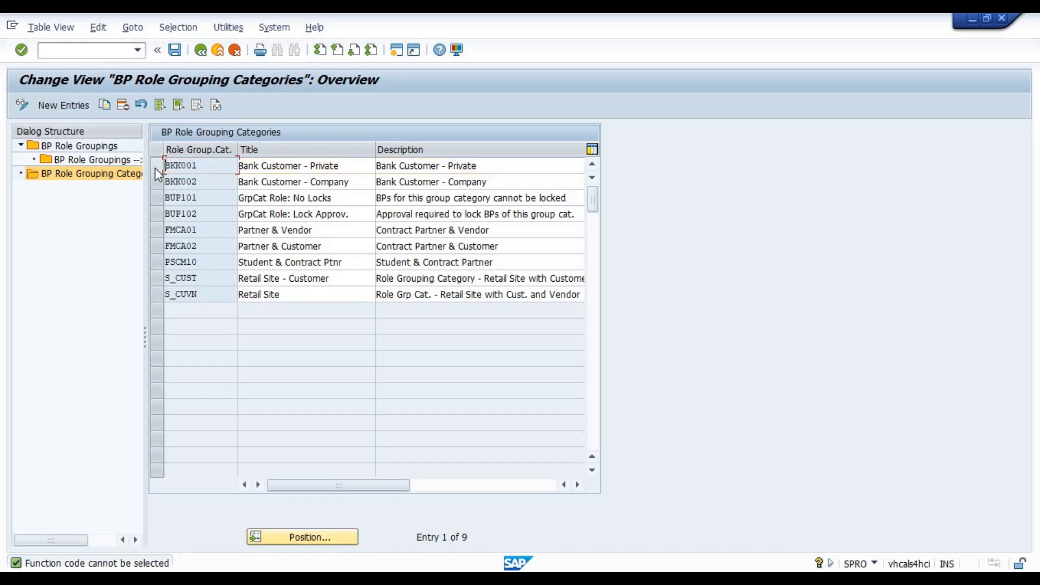
left_click(199, 280)
left_click_drag(199, 279, 165, 278)
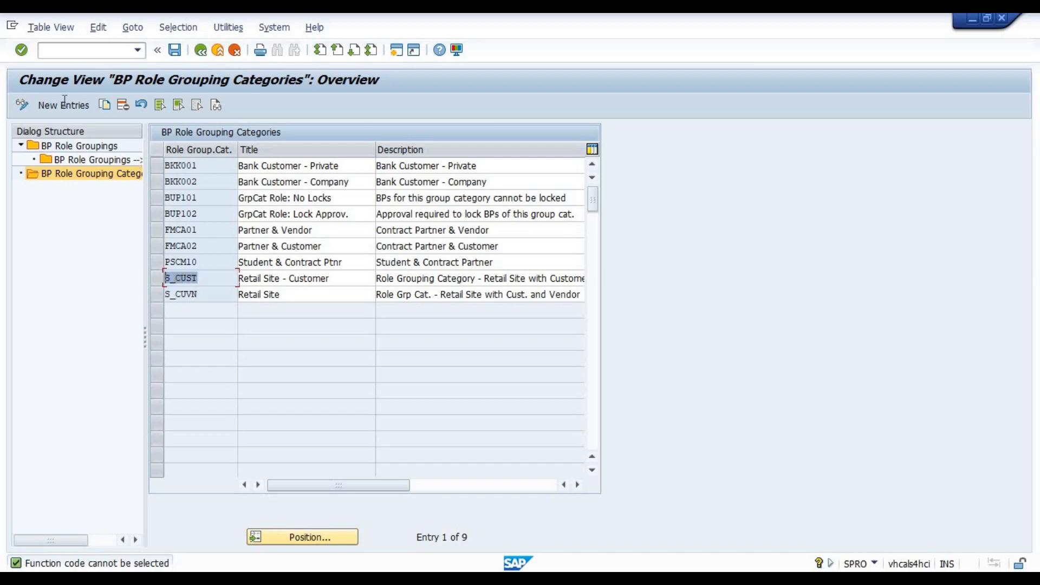
Add a new BP role grouping category 1101 with the title "Group Catagory for 1101"
left_click(64, 105)
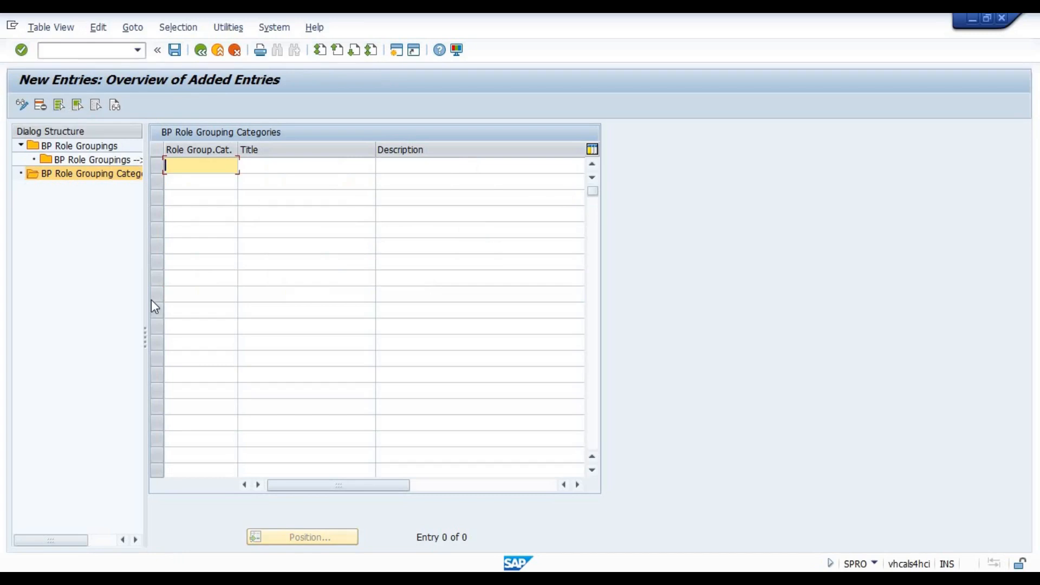
type("1101")
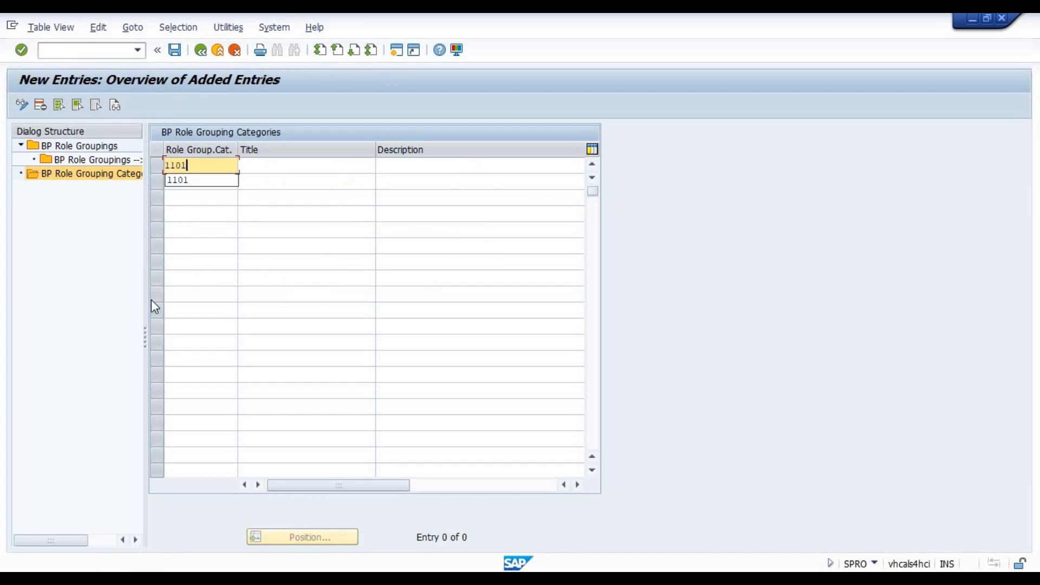
key("Tab")
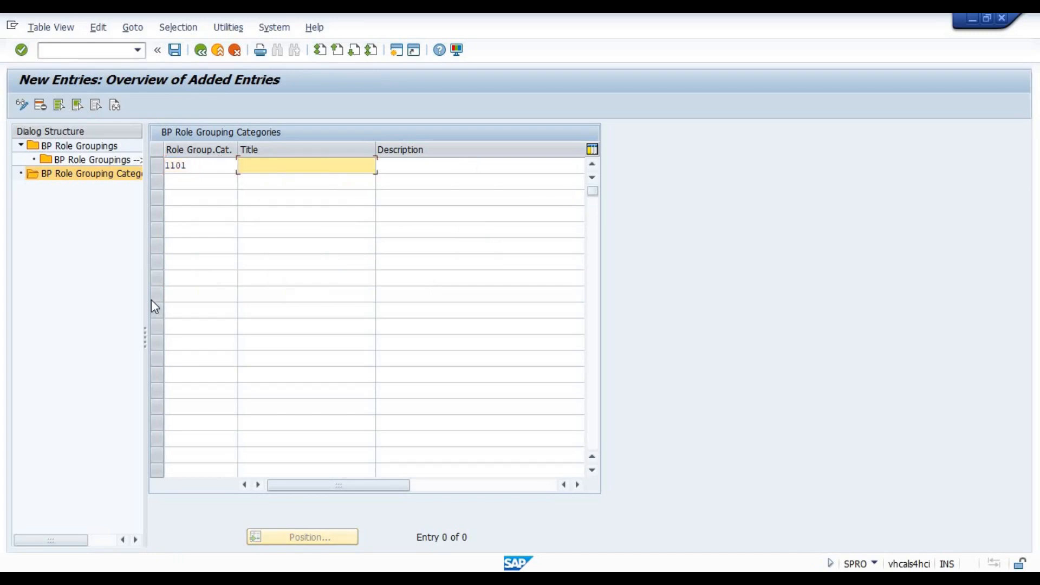
type("G")
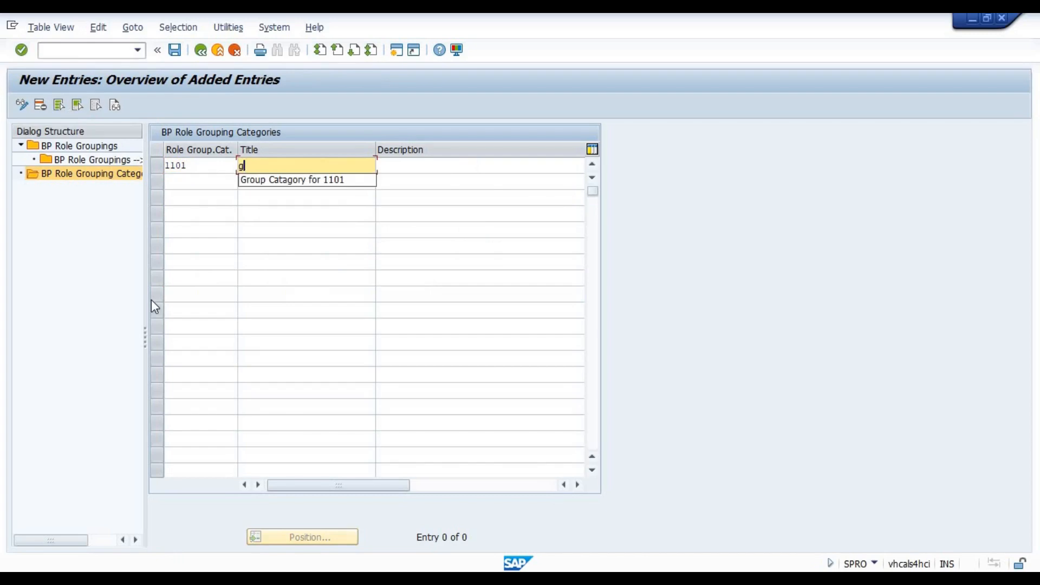
key("Down")
key("Return")
key("Tab")
Describe grouping category 1101 as "Group Catagory for 1101" and save it in the Test Role customizing request
type("G")
key("Down")
key("Return")
key("Return")
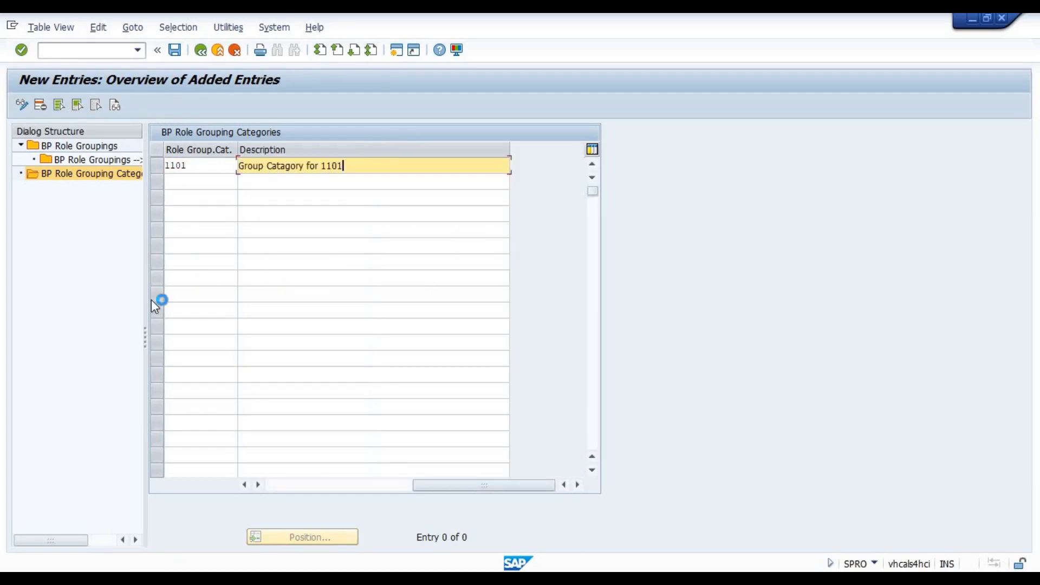
key("Return")
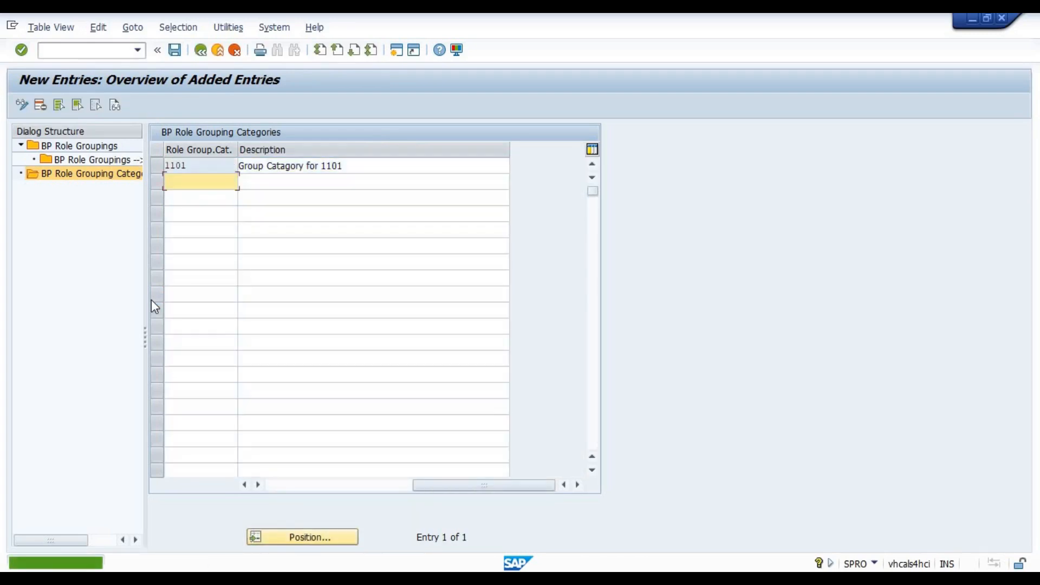
key("ctrl+s")
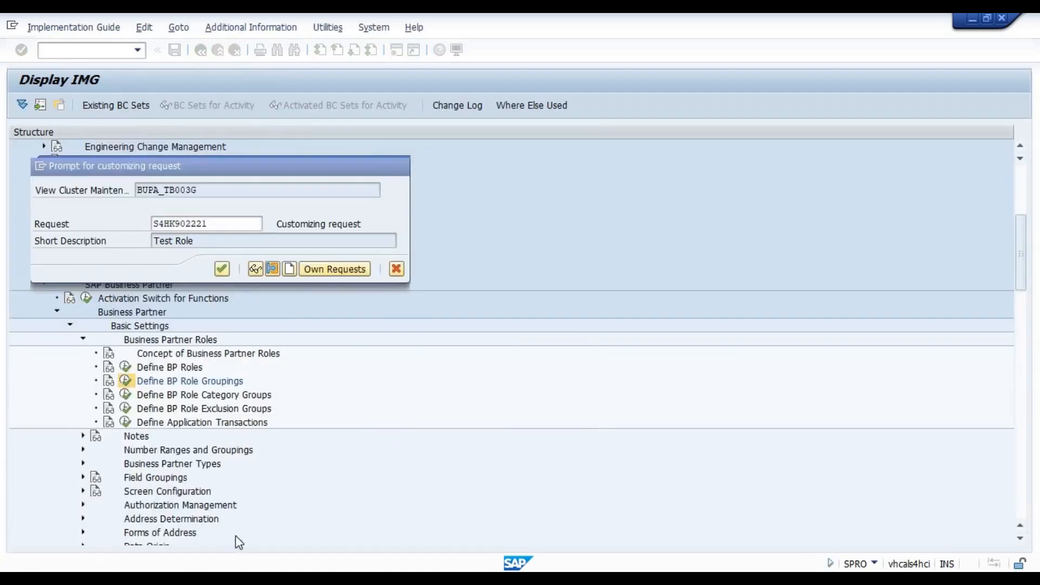
key("Return")
left_click(277, 484)
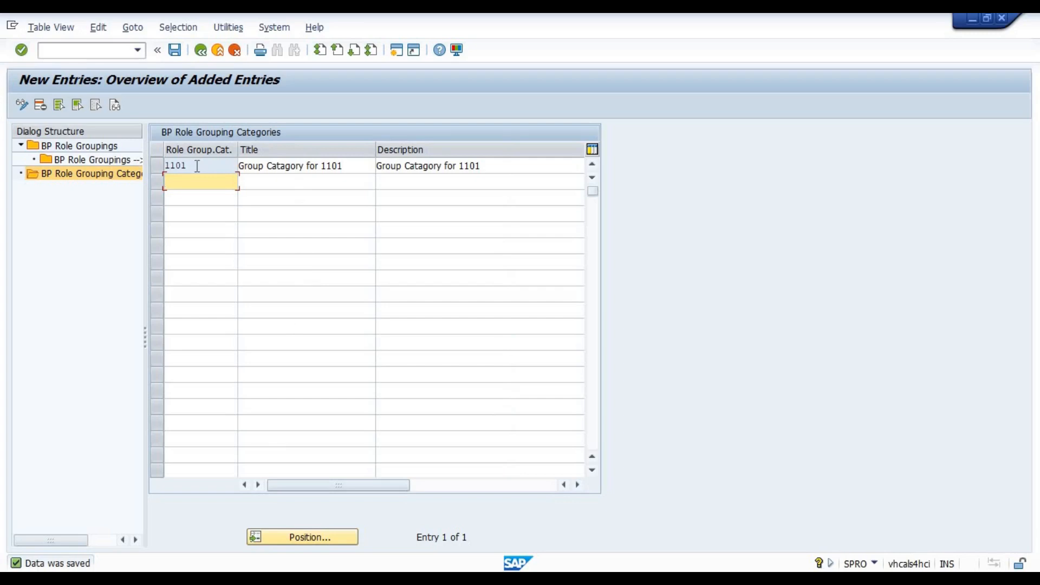
Switch to BP Role Groupings and start a new entry with the role grouping key ALLROL
left_click_drag(196, 165, 154, 166)
double_click(84, 148)
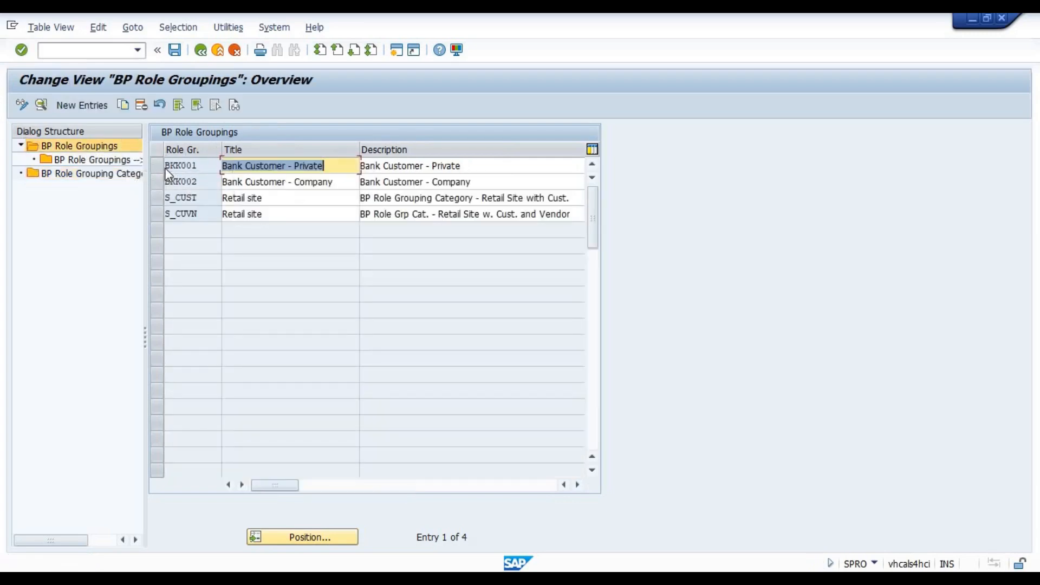
left_click(82, 106)
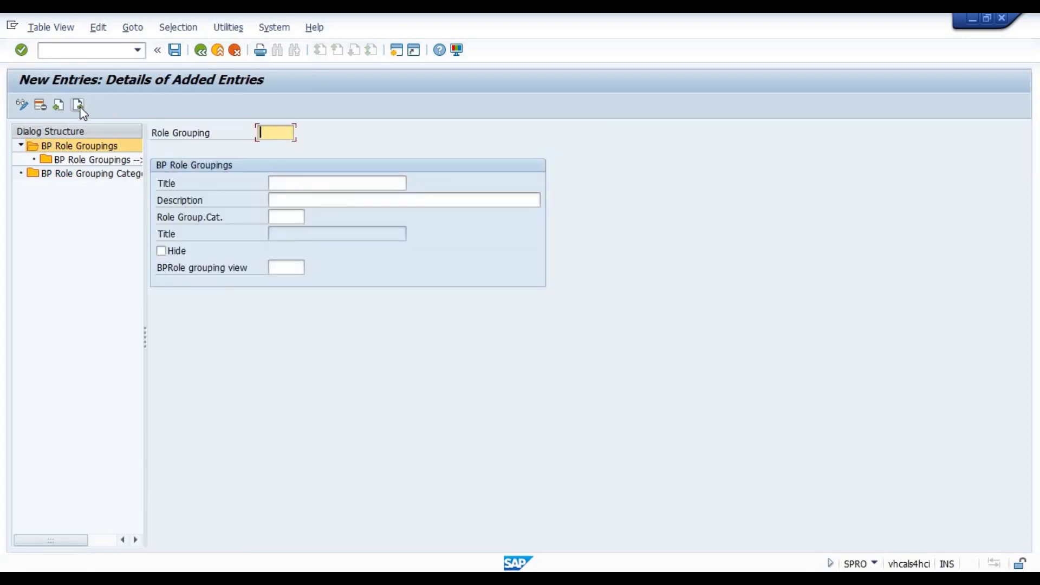
type("ALLROL")
key("Tab")
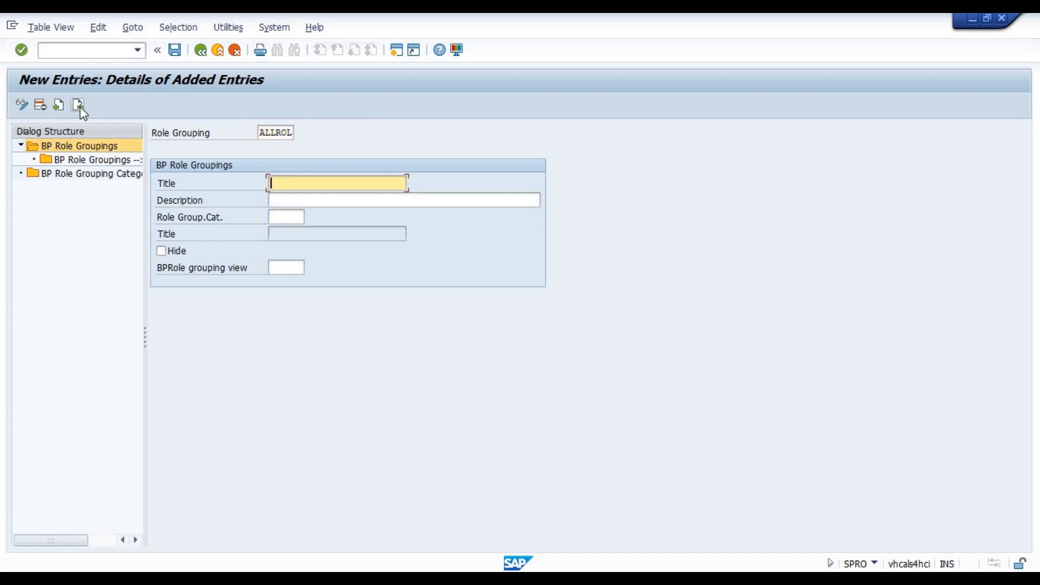
type("r")
key("Tab")
key("shift+Tab")
type("equired All")
key("BackSpace")
key("BackSpace")
key("BackSpace")
key("BackSpace")
key("BackSpace")
key("BackSpace")
key("BackSpace")
key("BackSpace")
key("BackSpace")
key("BackSpace")
key("BackSpace")
key("BackSpace")
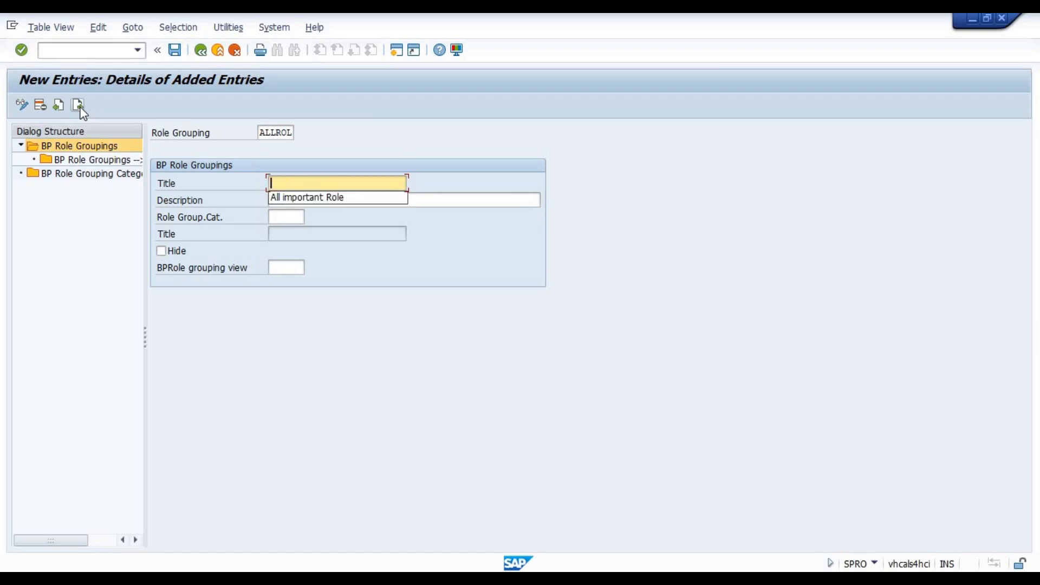
Title the ALLROL grouping "All important Role" and describe it as "FI, SD and MM Roles for 1101 CC"
key("Down")
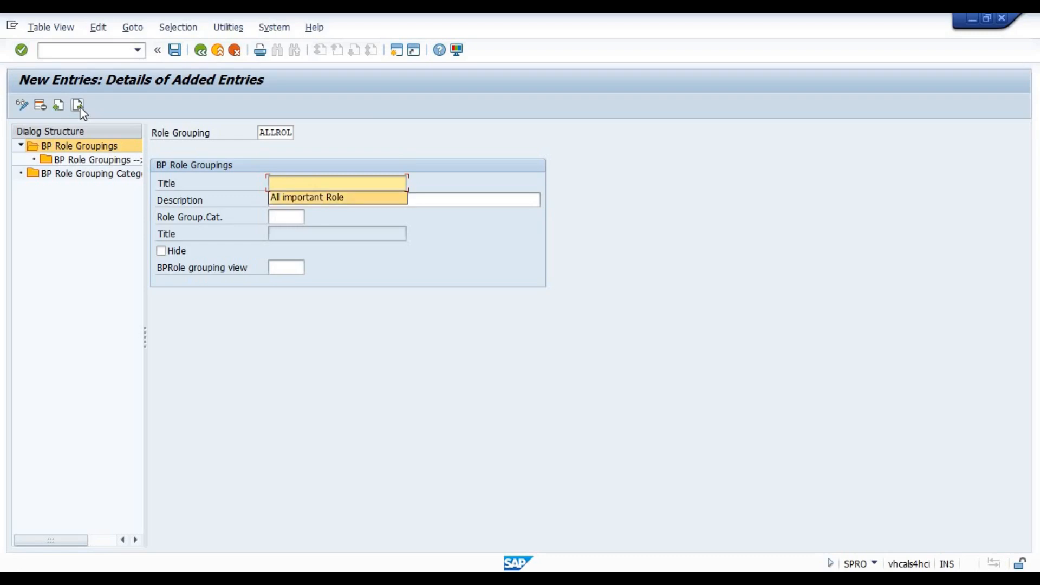
key("Return")
key("Tab")
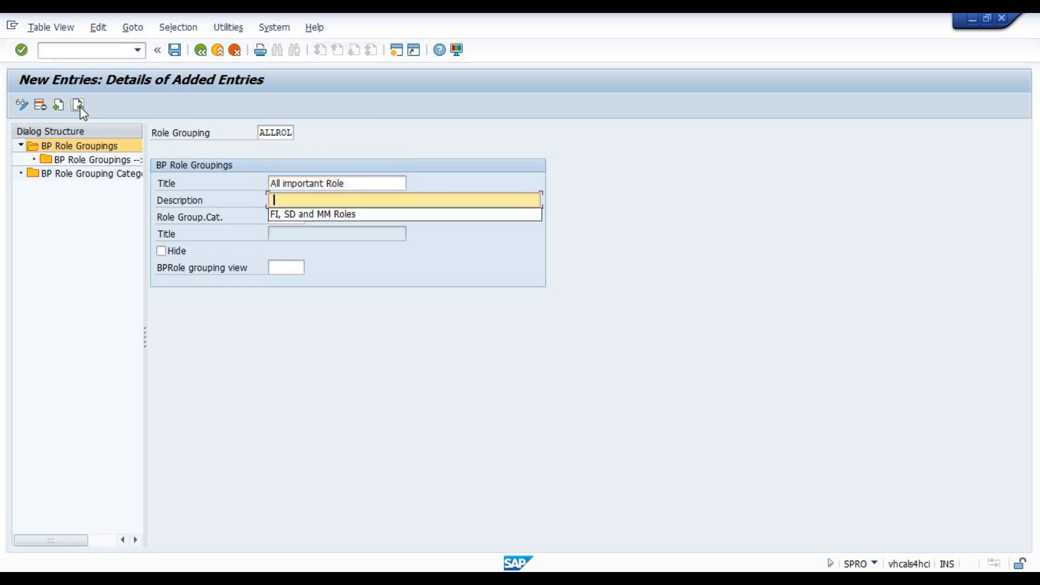
key("Down")
key("Return")
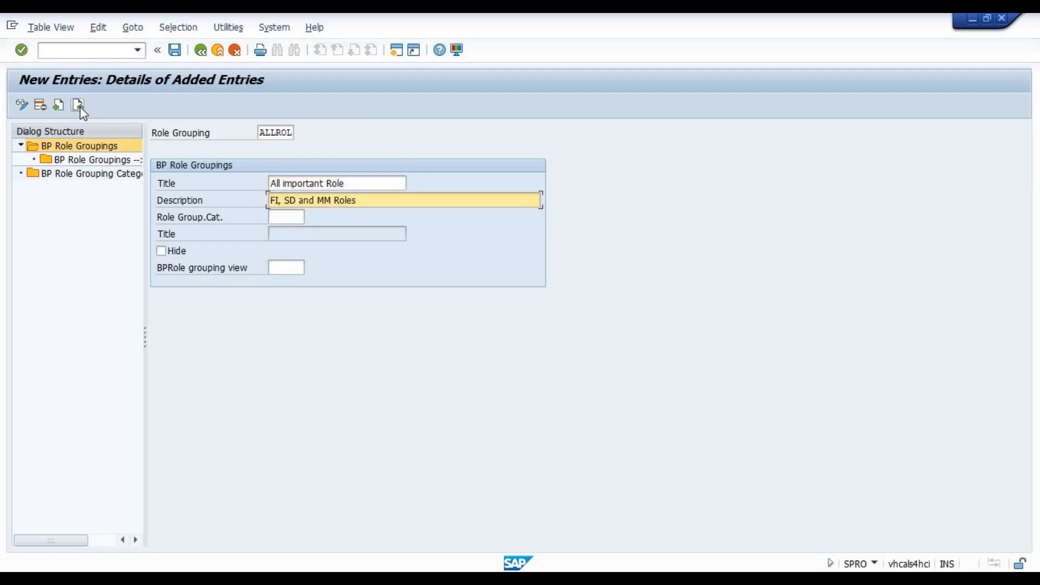
type("for 1101 CC")
key("Return")
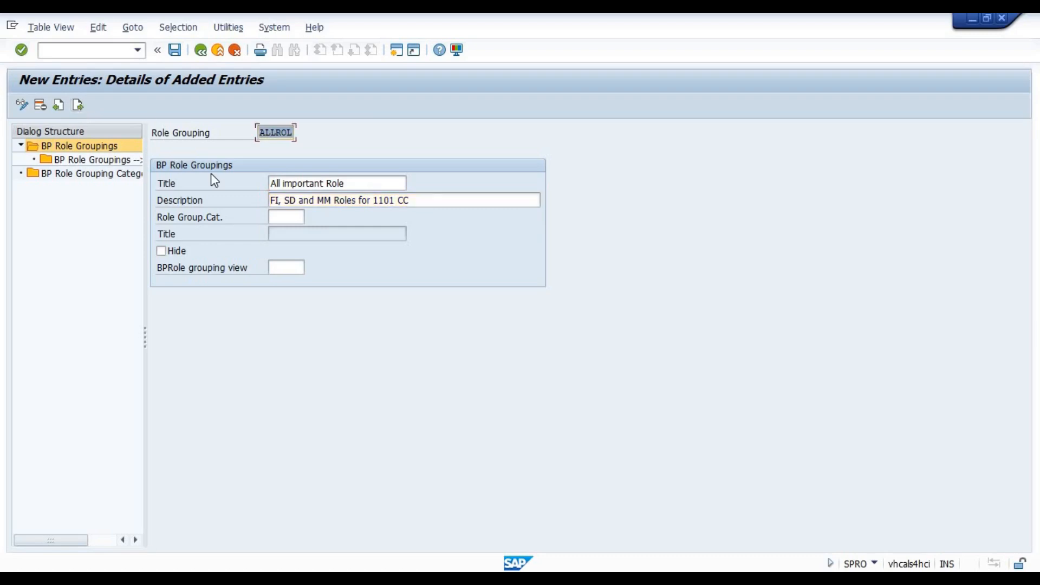
Assign the ALLROL role grouping to role grouping category 1101 and save the entry
left_click(289, 216)
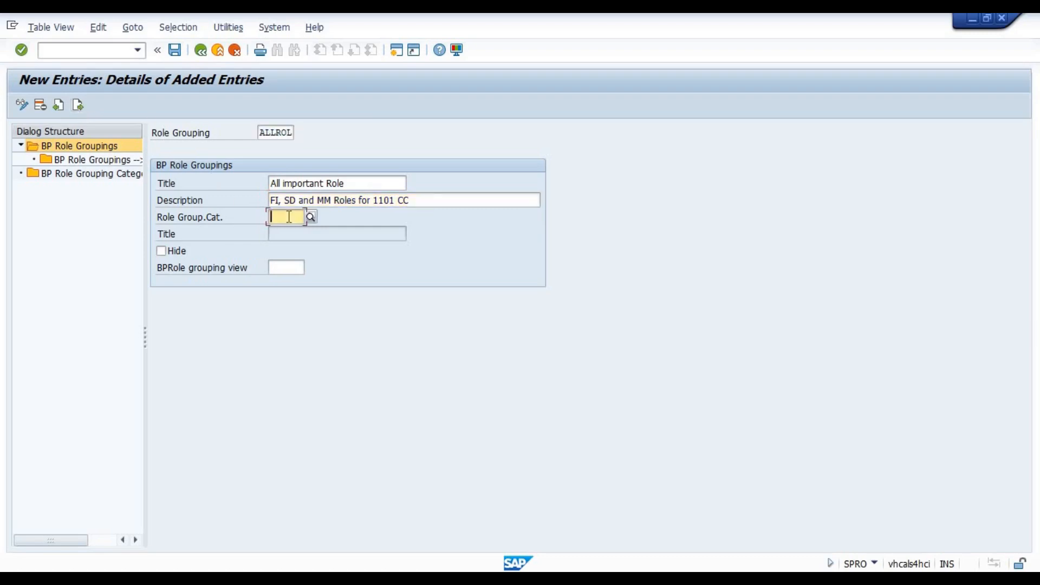
type("1101")
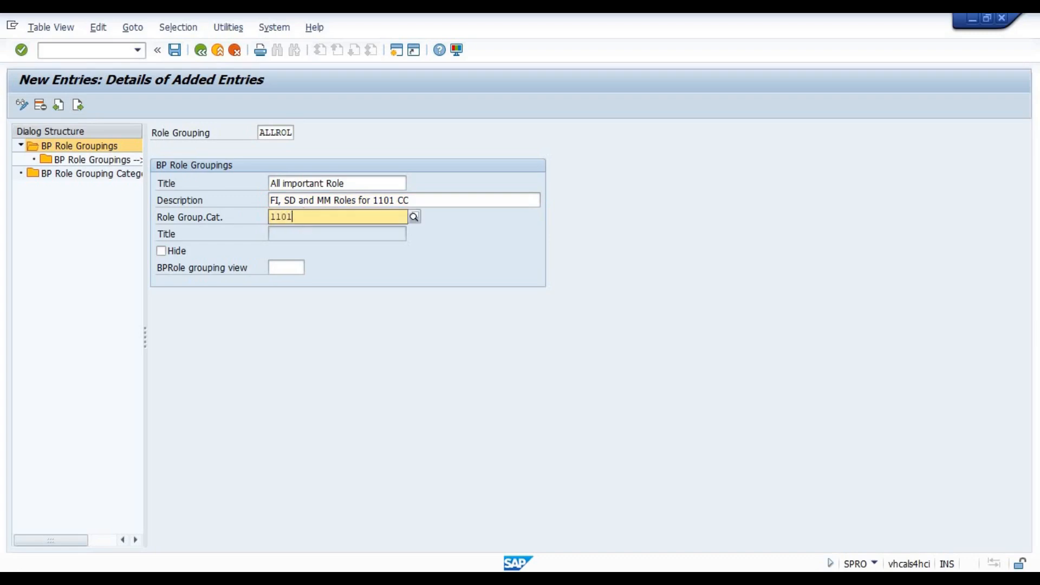
key("Return")
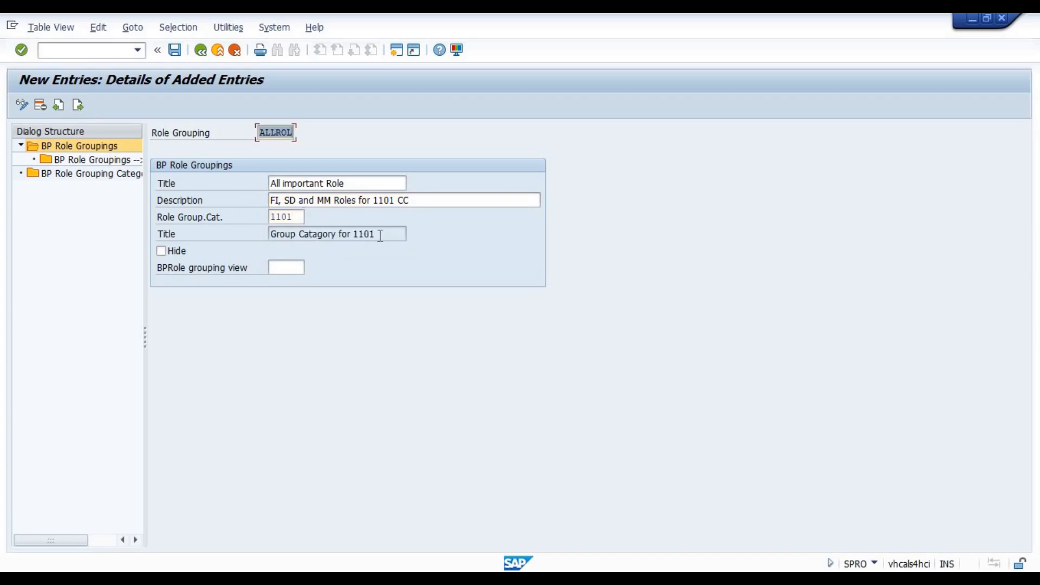
left_click_drag(379, 233, 255, 238)
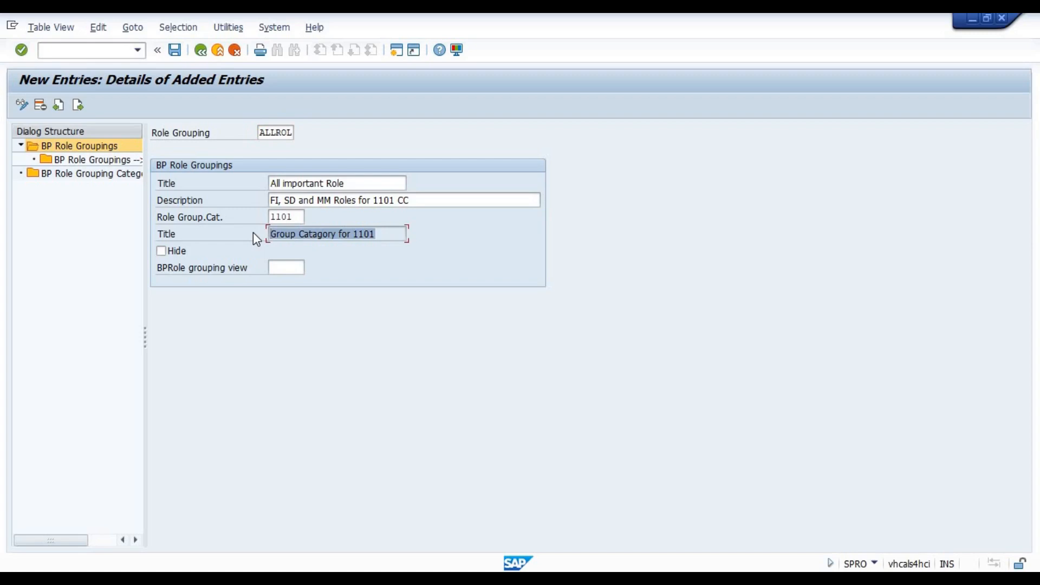
left_click(174, 51)
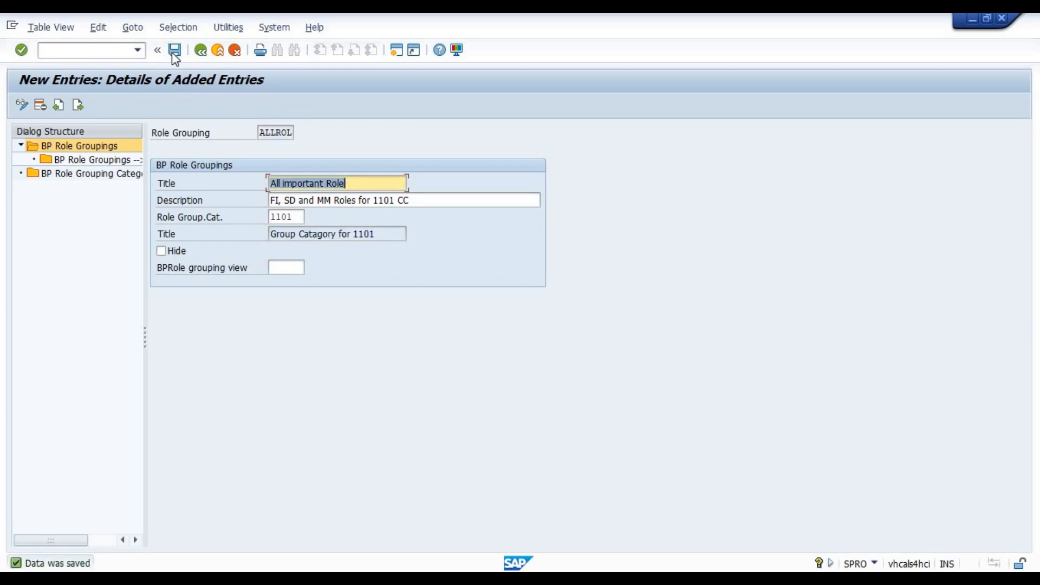
Start new BP role assignments for the ALLROL grouping and add the vendor roles FLVN00 and FLVN01
double_click(85, 161)
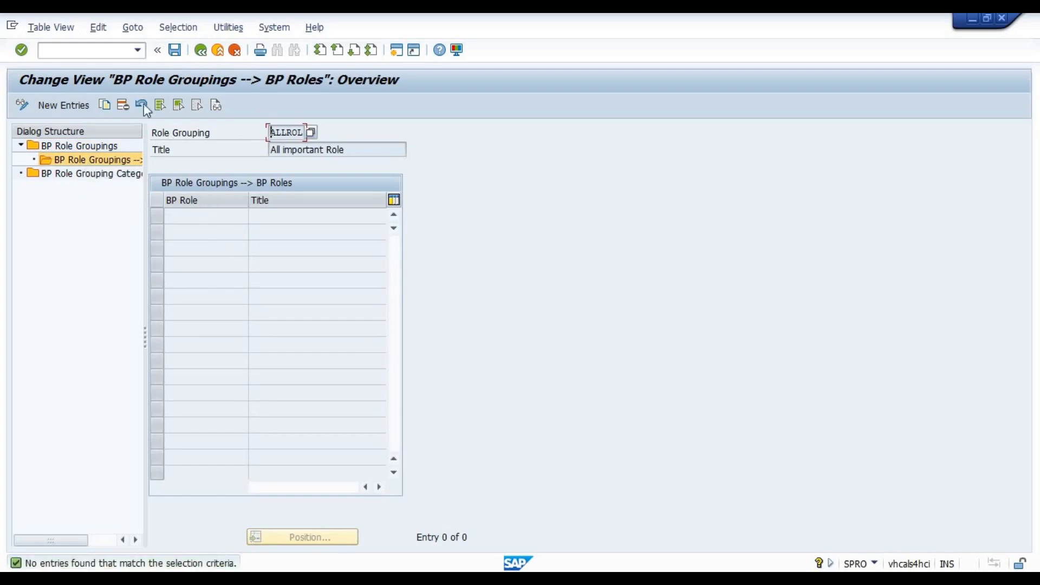
left_click(68, 107)
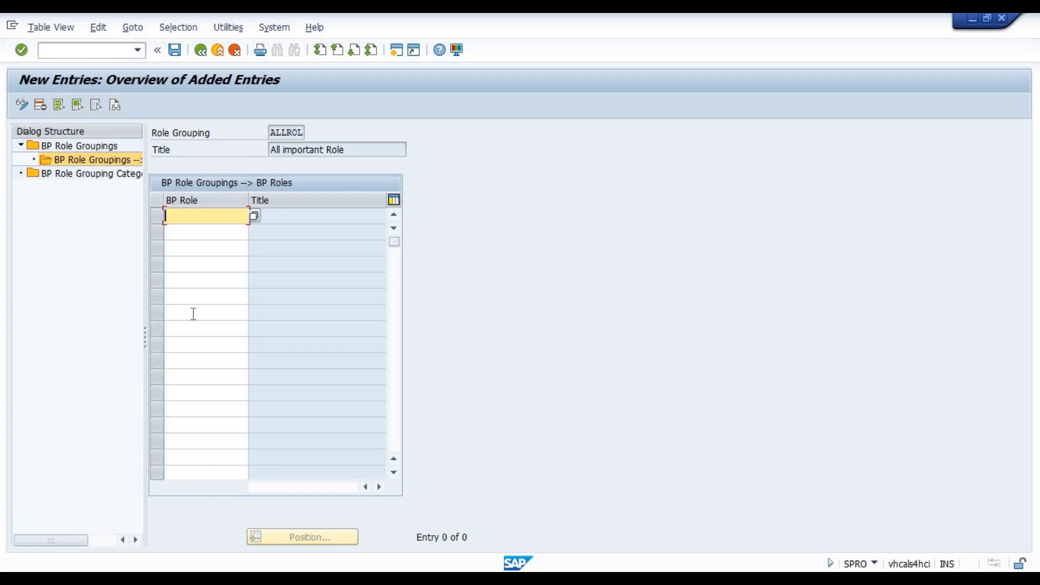
type("FL")
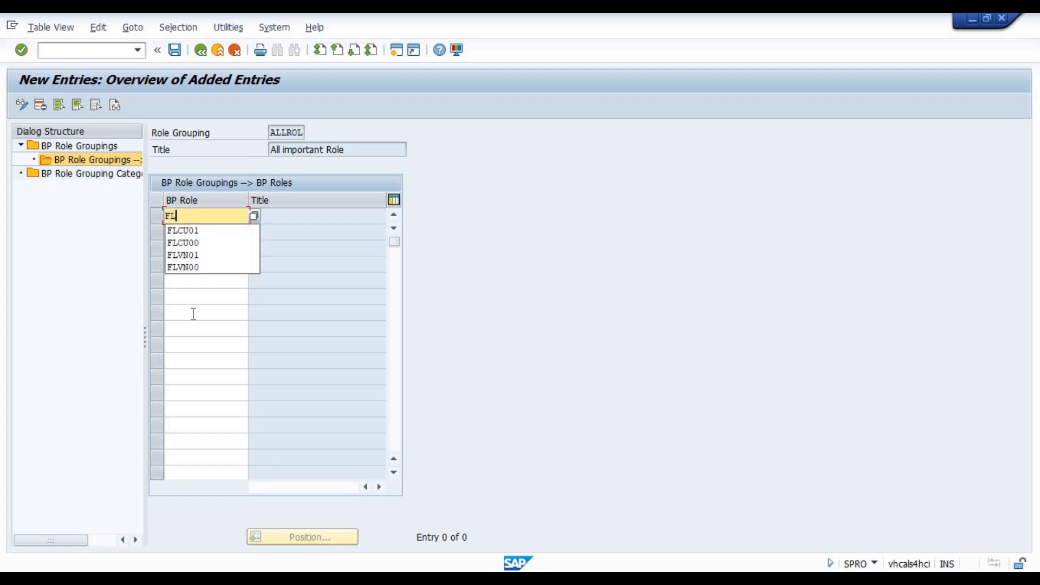
type("VN00")
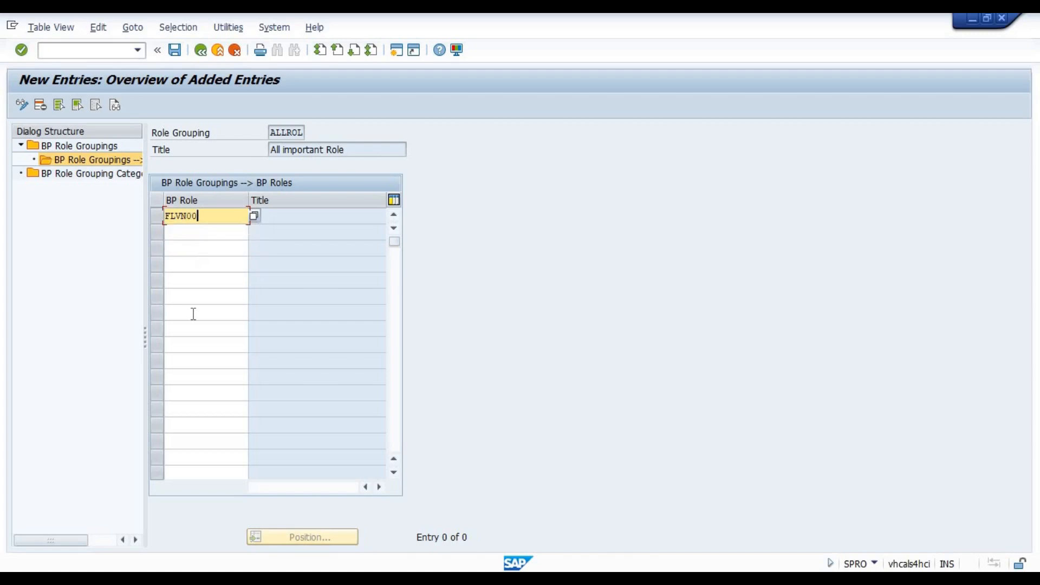
key("Down")
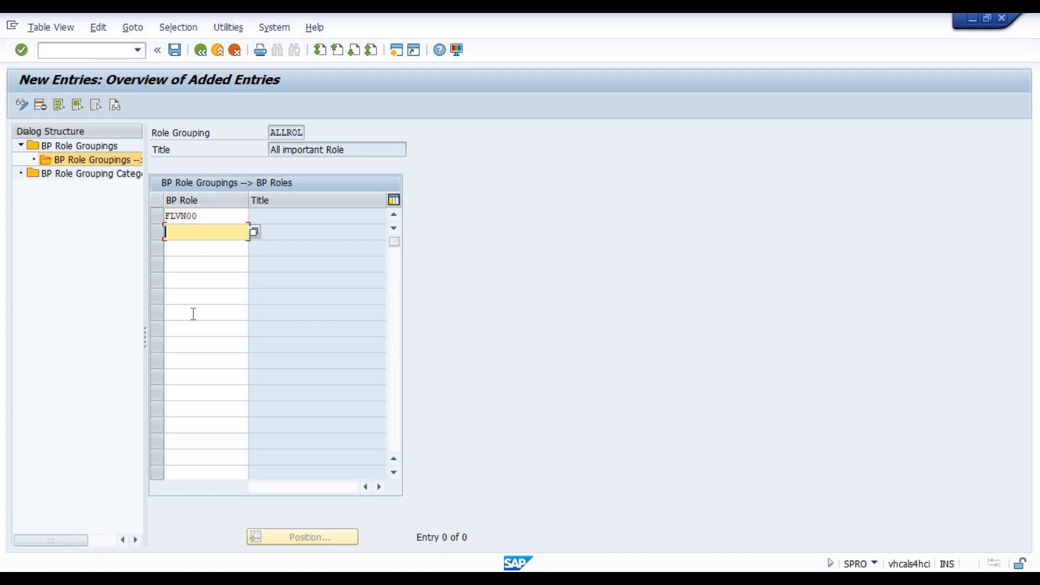
left_click(254, 233)
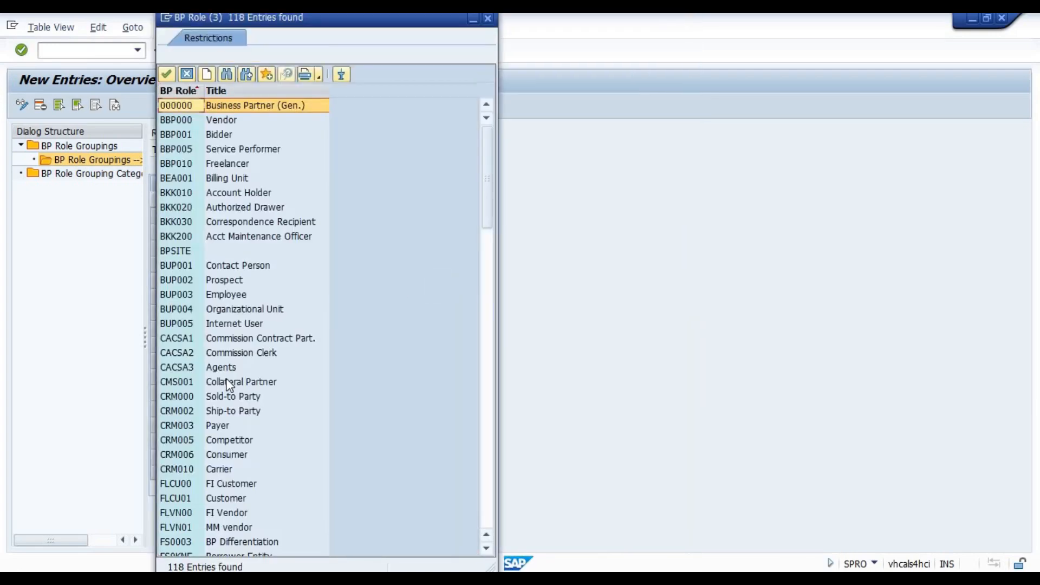
double_click(181, 526)
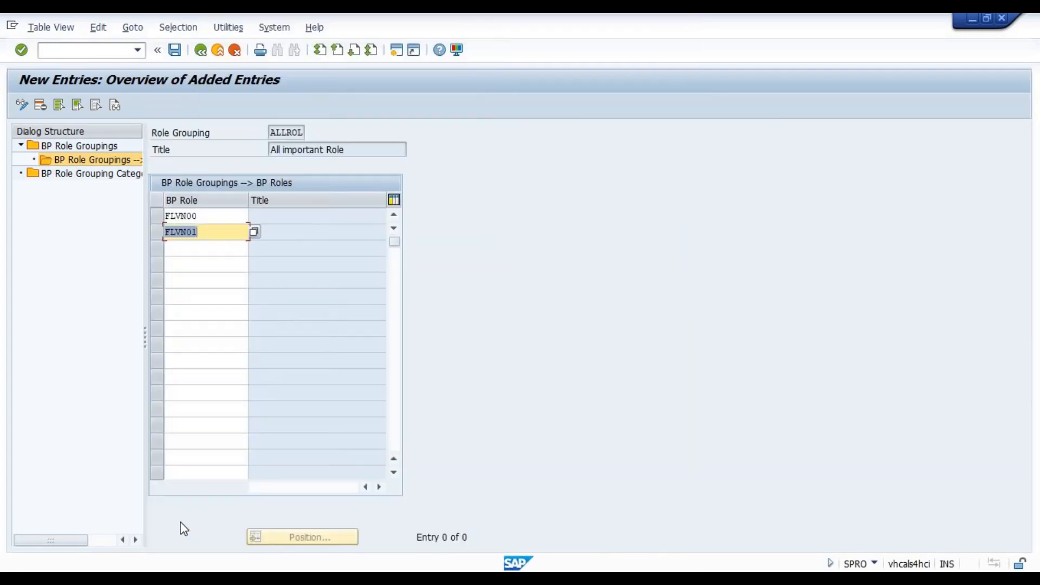
Add the customer roles FLCU00 and FLCU01 to the ALLROL grouping below the vendor roles
left_click(213, 249)
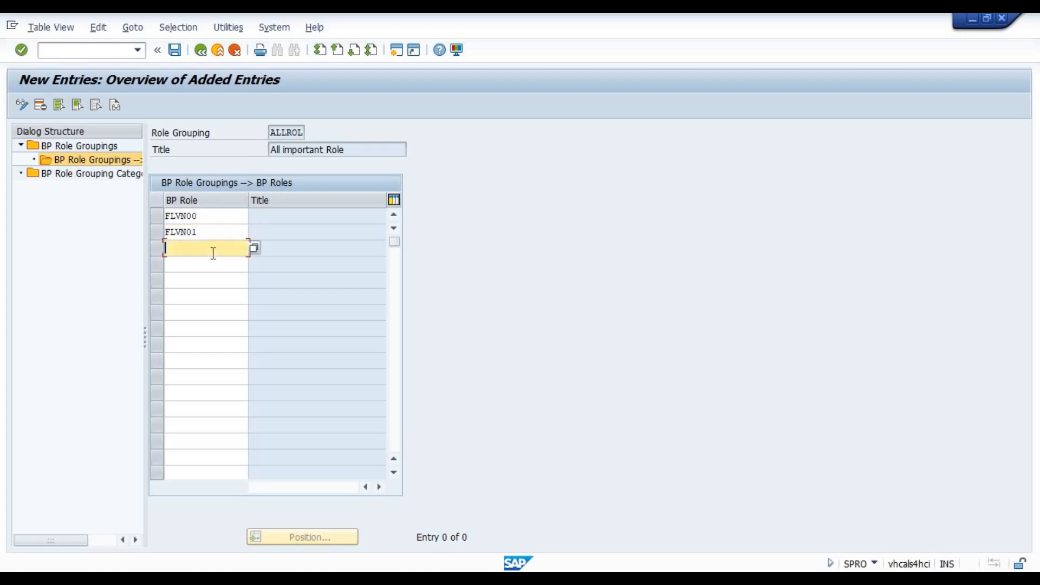
left_click(253, 249)
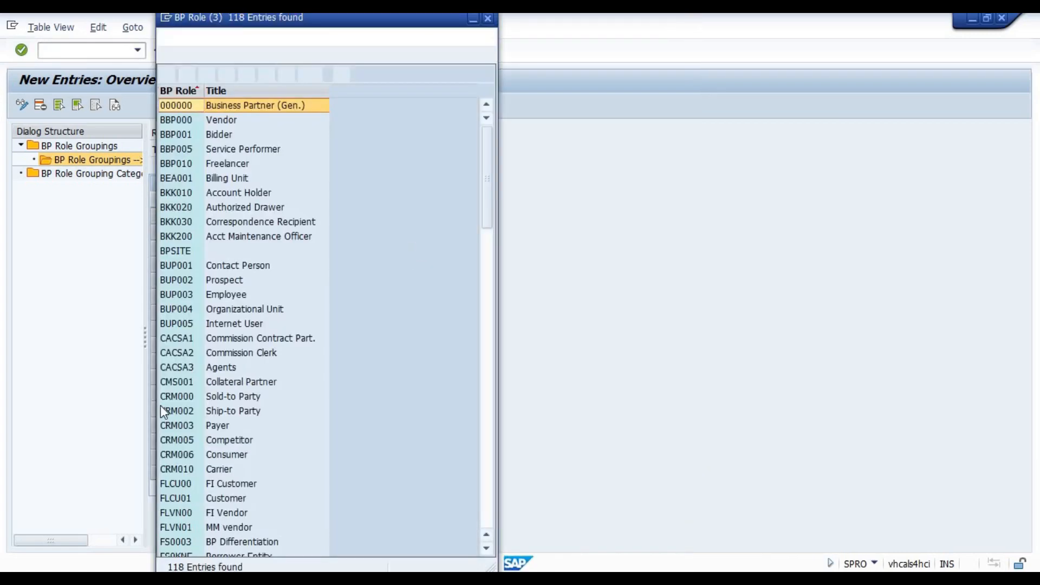
double_click(182, 485)
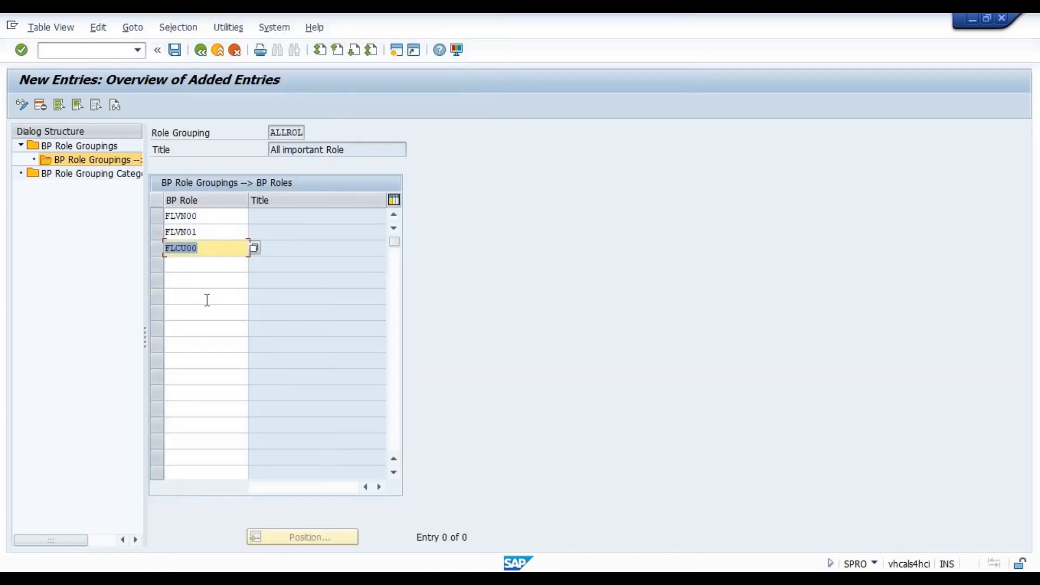
left_click(198, 264)
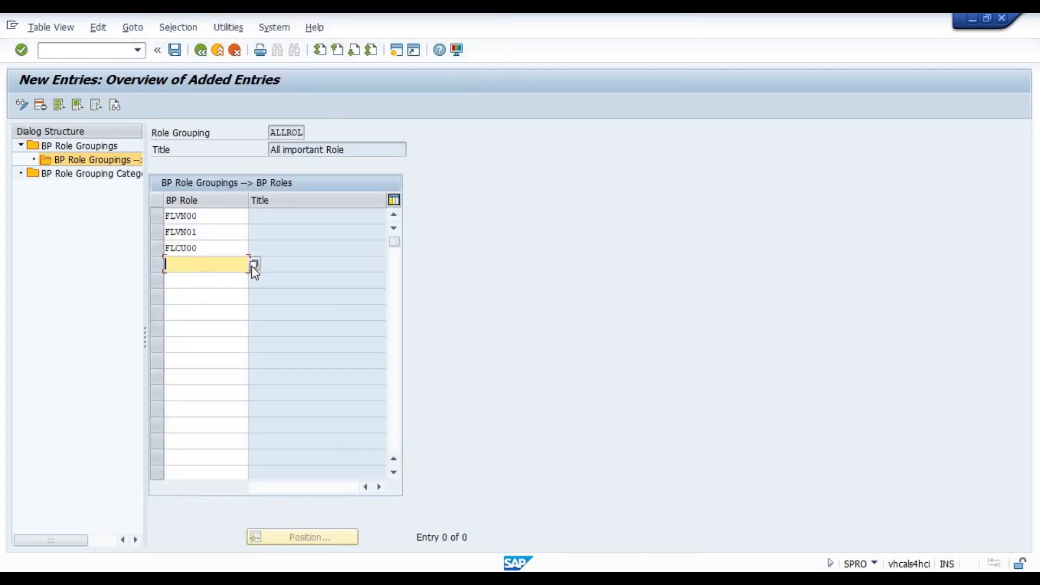
left_click(253, 265)
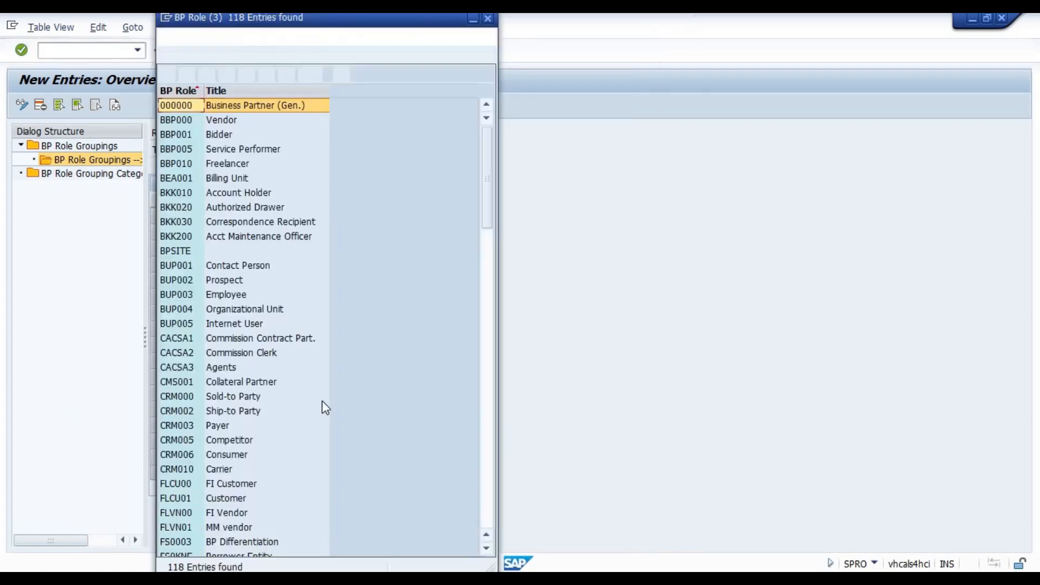
double_click(183, 528)
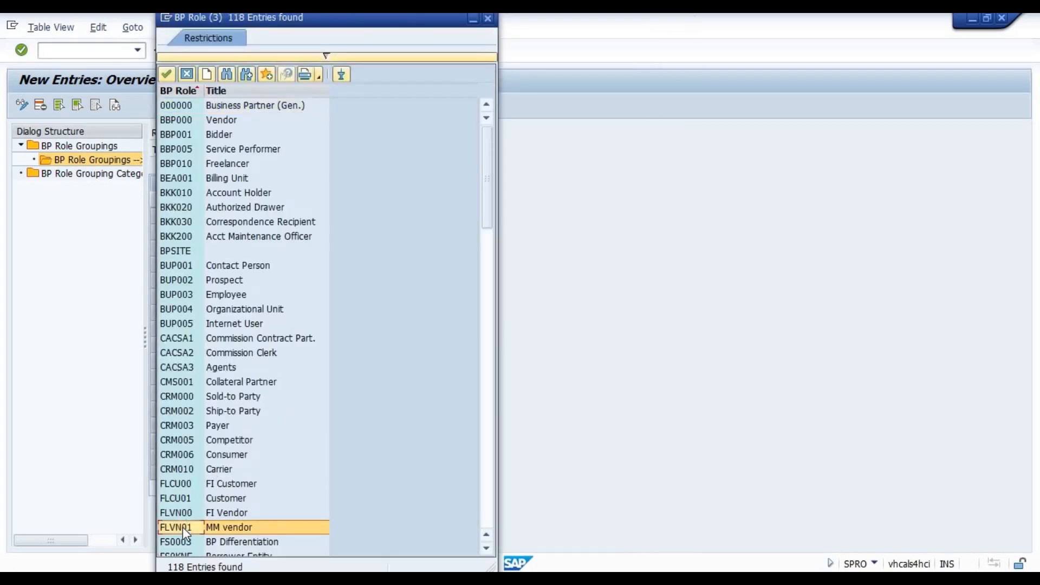
key("Left")
key("Left")
key("Left")
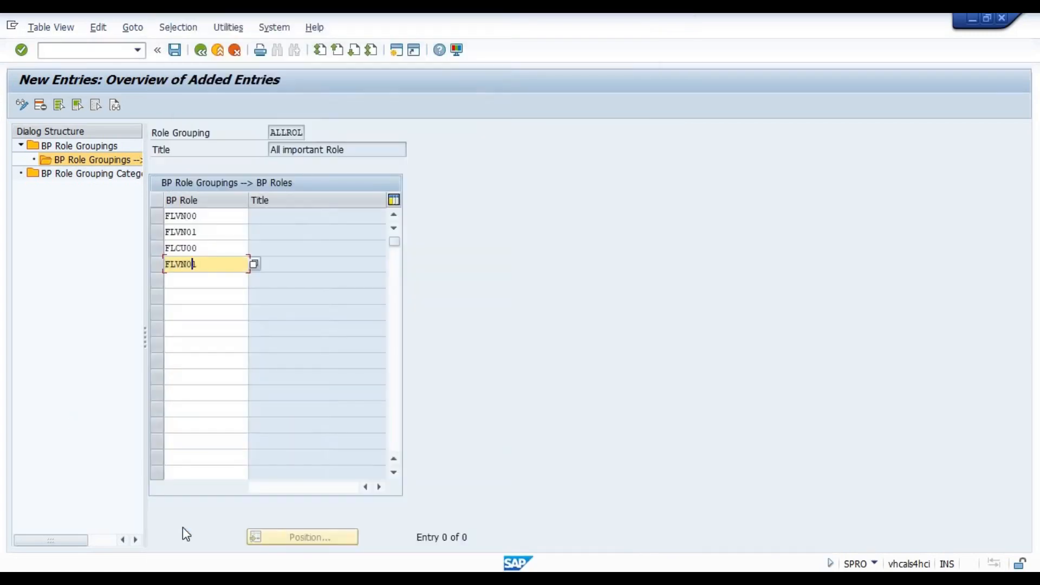
key("Left")
key("shift+Right")
key("shift+Right")
type("C")
Add the SAP Credit Management role UKM000 to the ALLROL grouping and save the role assignments
key("F4")
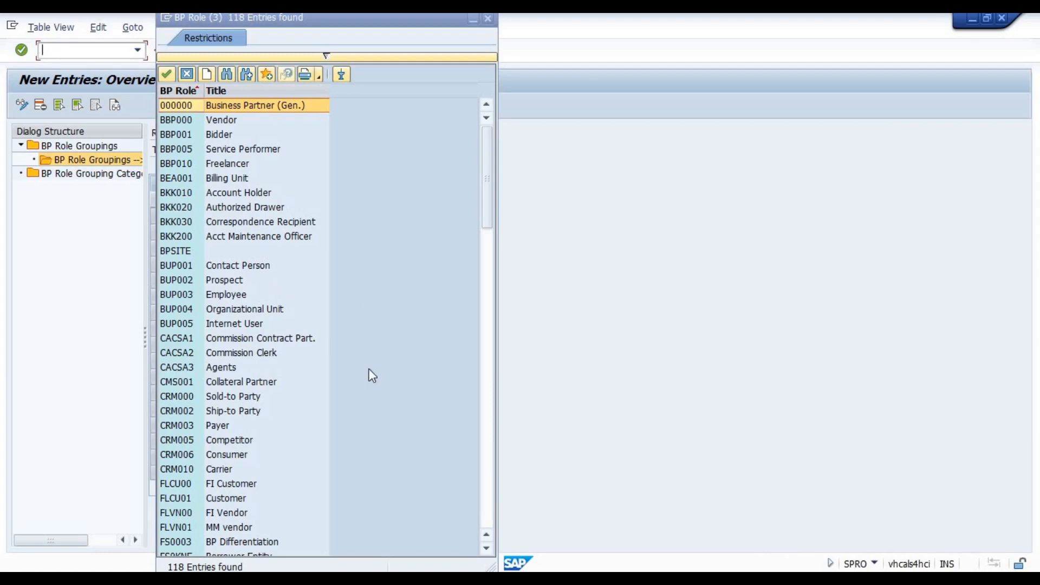
scroll(483, 515, "down", 15)
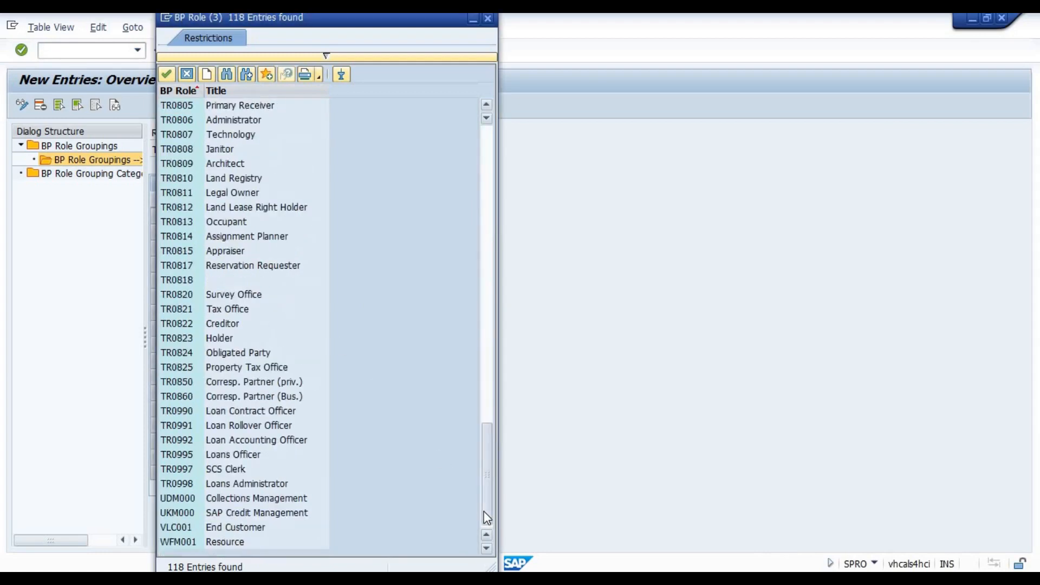
double_click(175, 512)
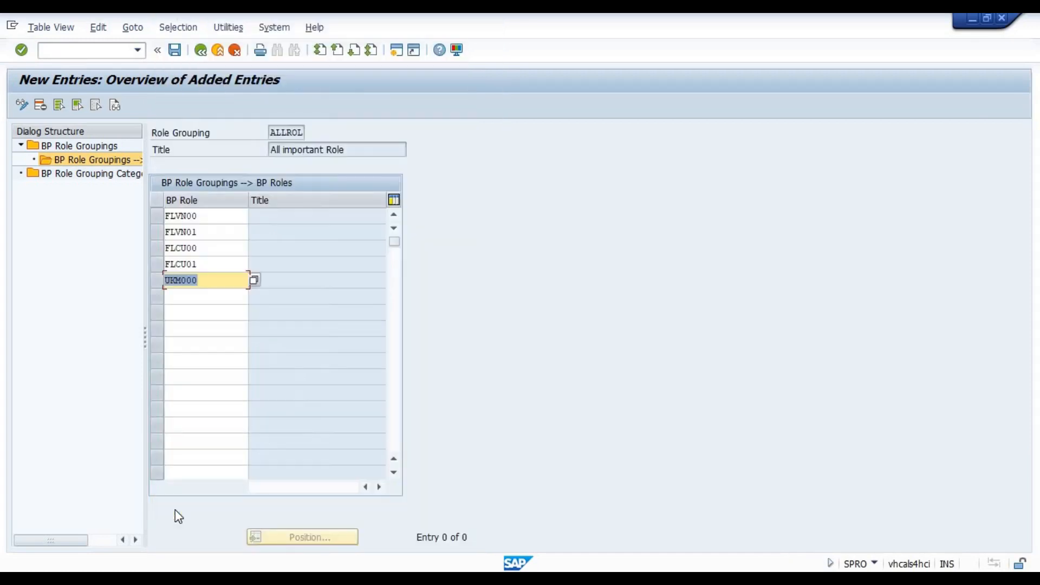
key("Return")
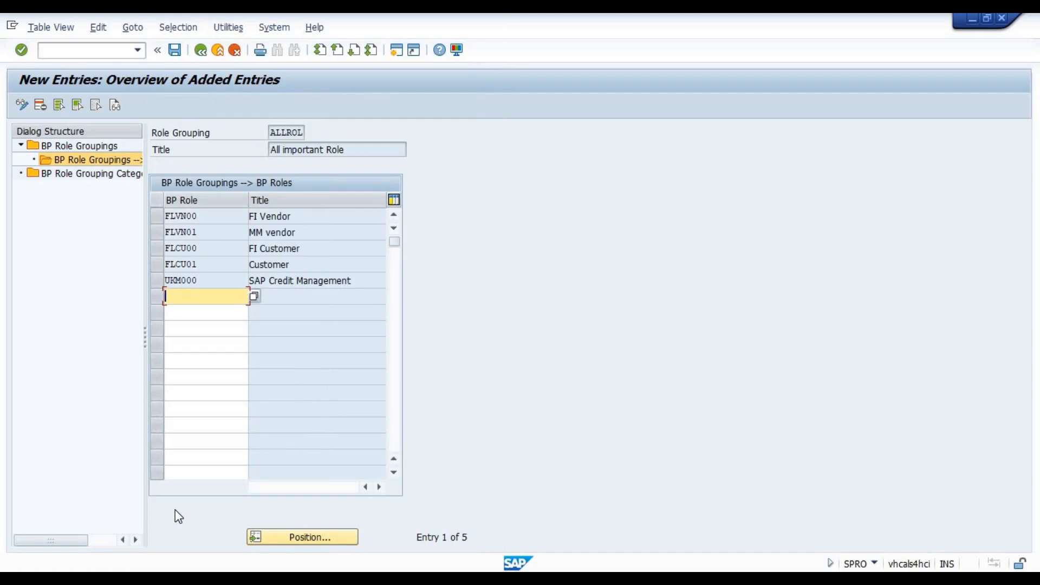
key("ctrl+s")
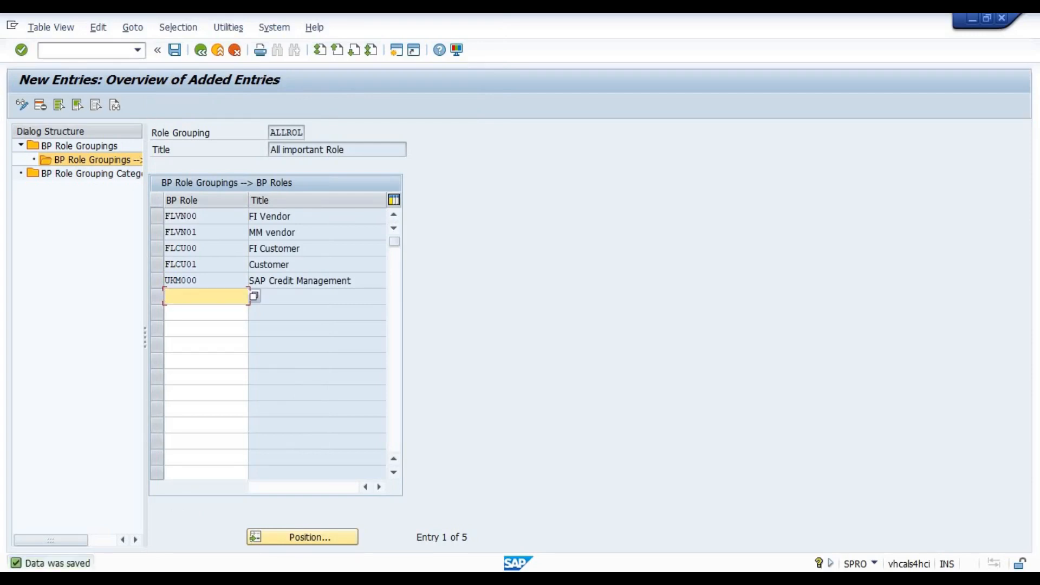
Leave the customizing activity, switch to the Maintain Business Partner session and restart transaction BP
left_click(218, 53)
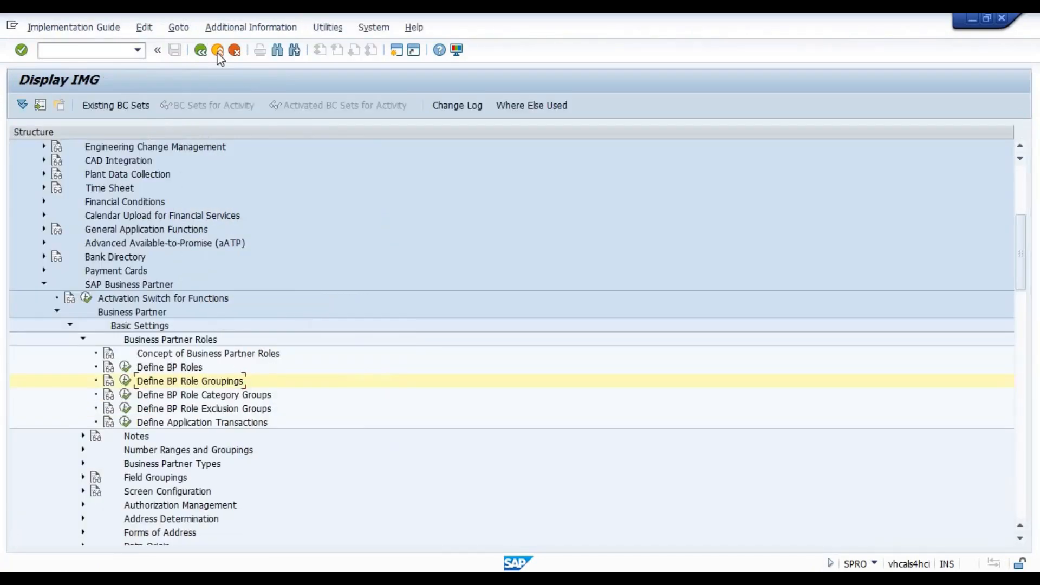
left_click(218, 52)
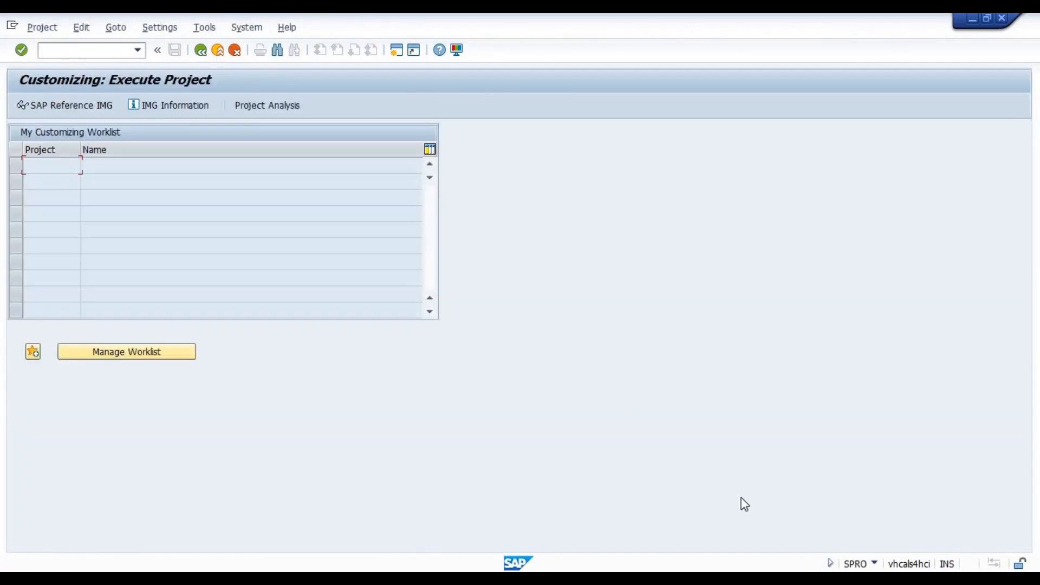
left_click(765, 579)
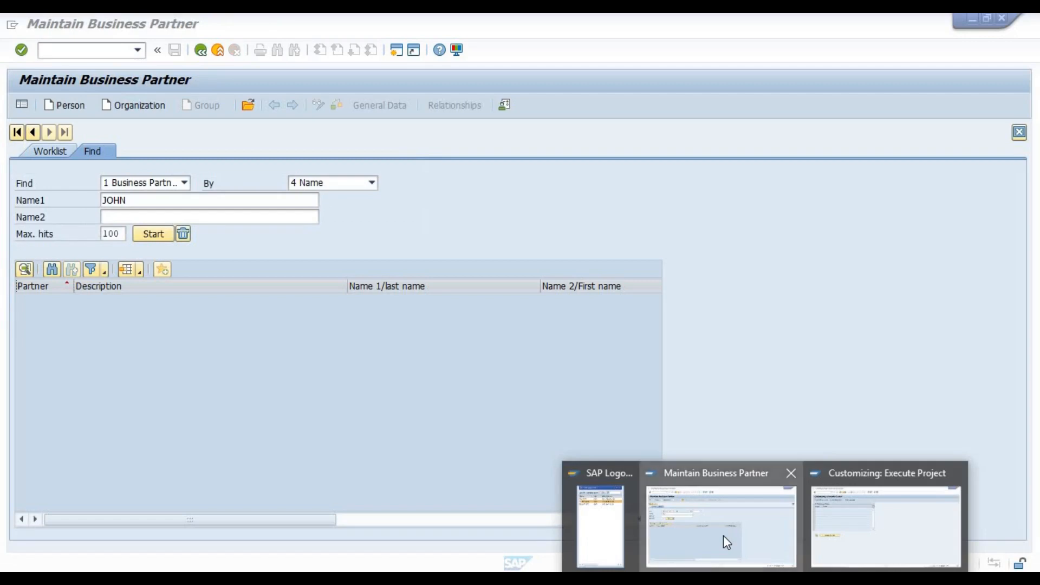
left_click(723, 536)
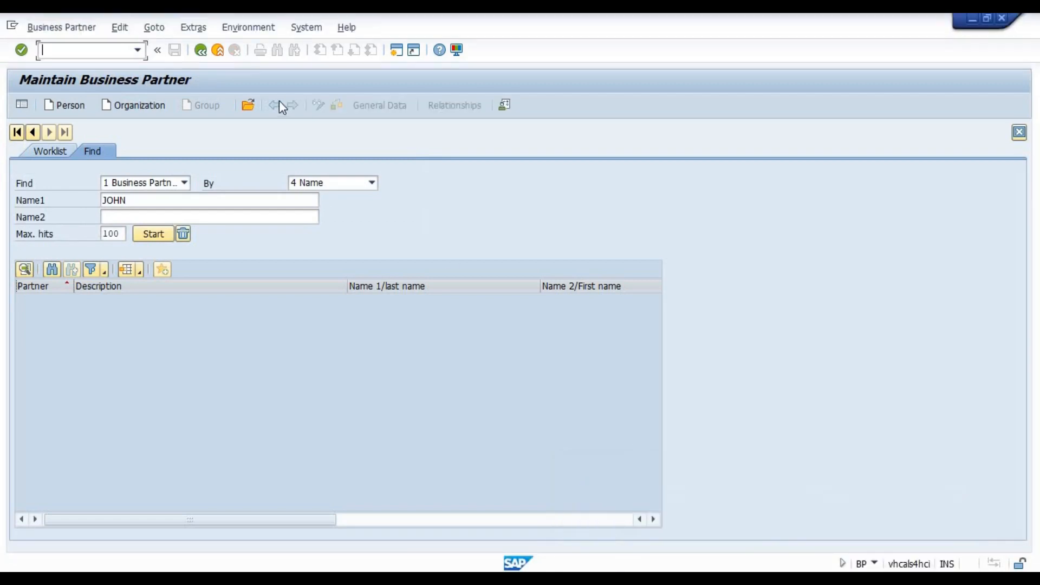
left_click(222, 51)
left_click(102, 48)
key("Down")
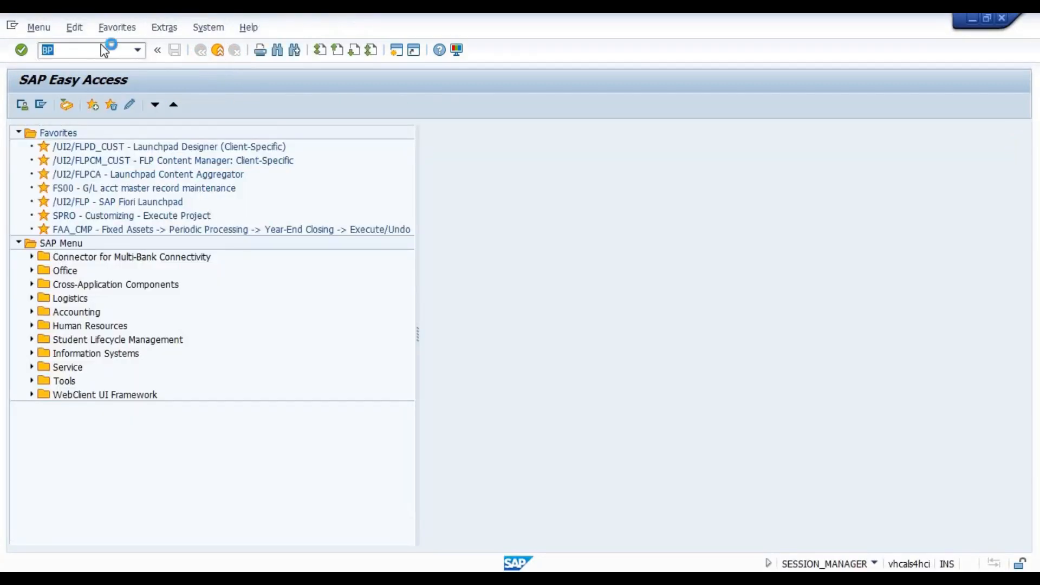
key("Return")
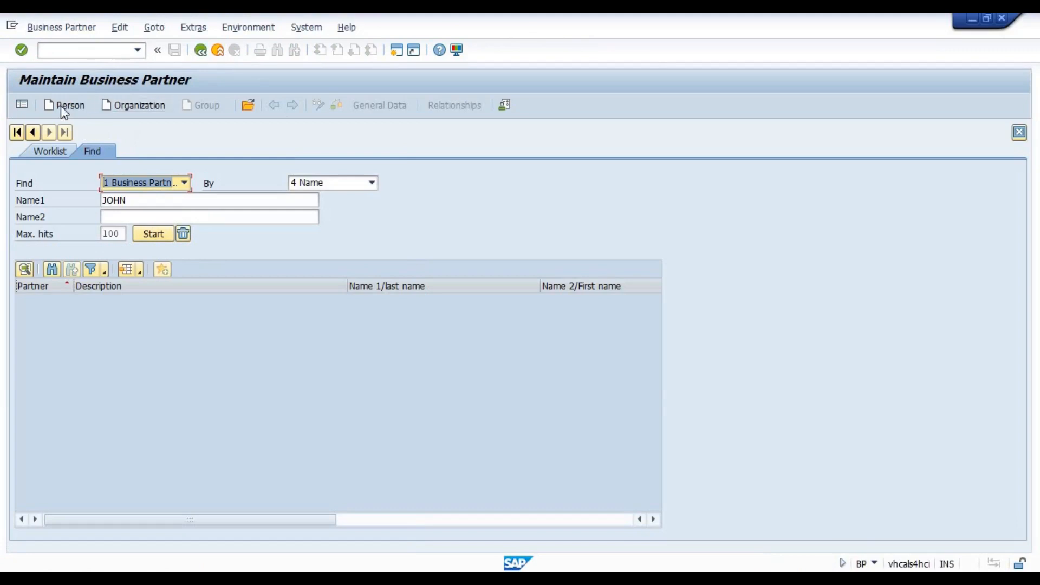
Start creating a new person business partner in the BP role ALLROLX All important Role and go to the last name
left_click(61, 105)
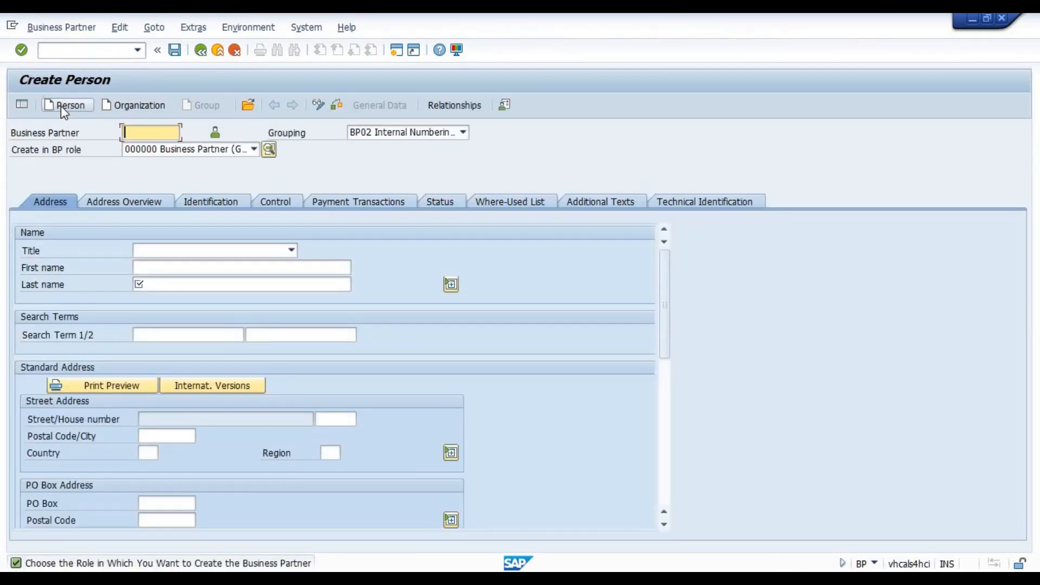
left_click(253, 149)
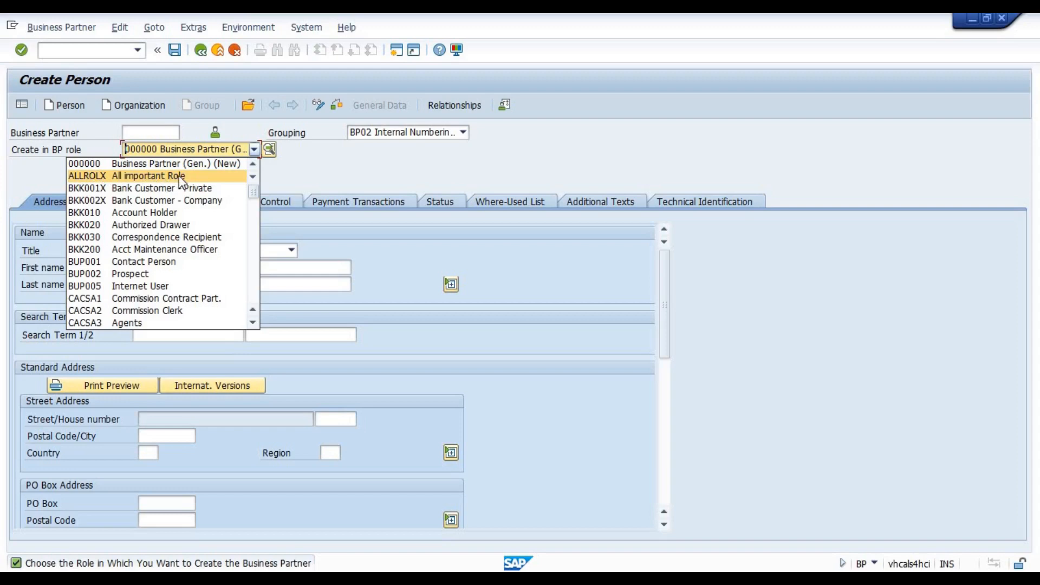
left_click(116, 177)
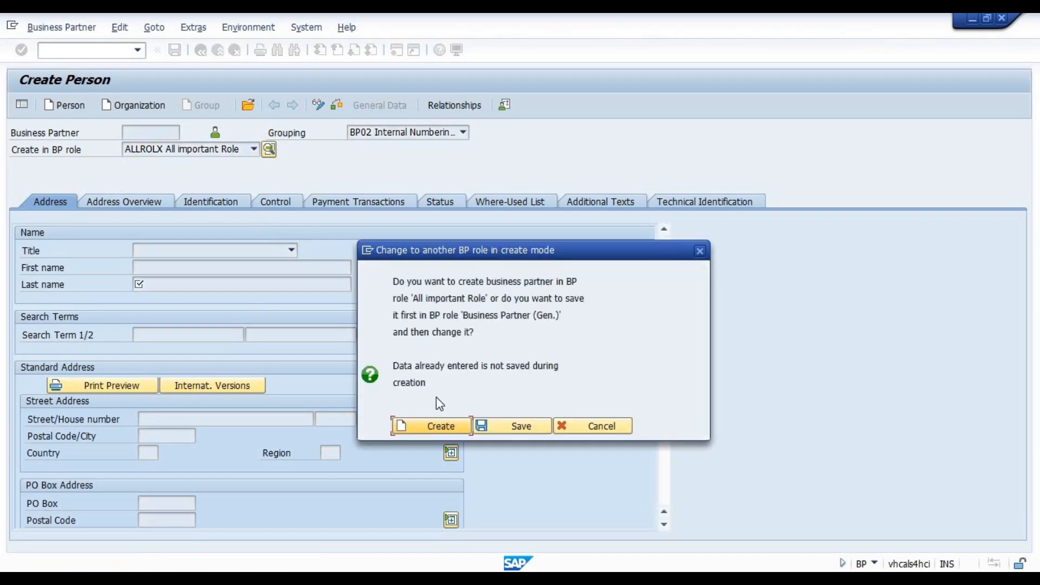
left_click(445, 424)
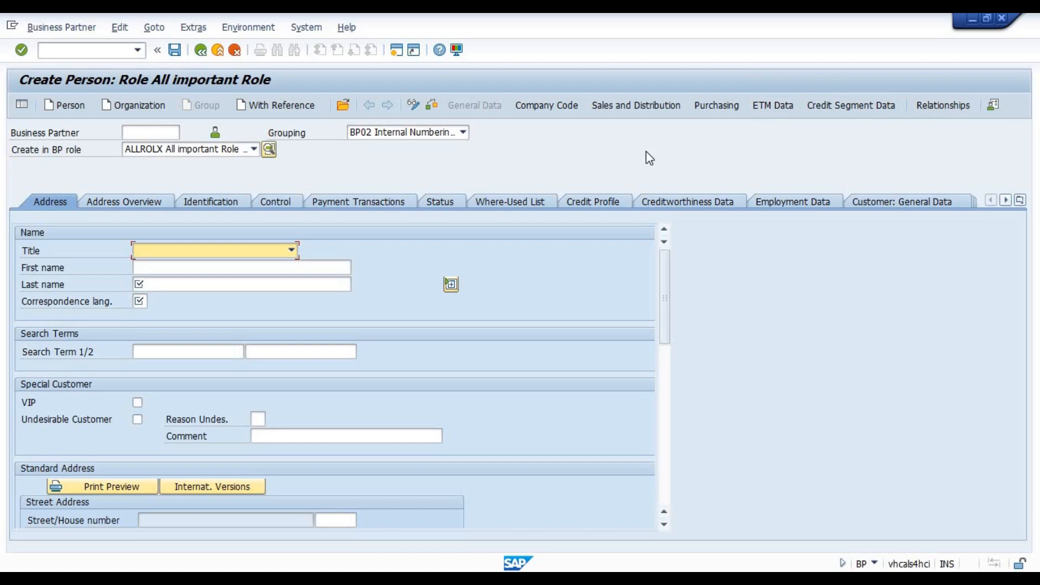
left_click(187, 288)
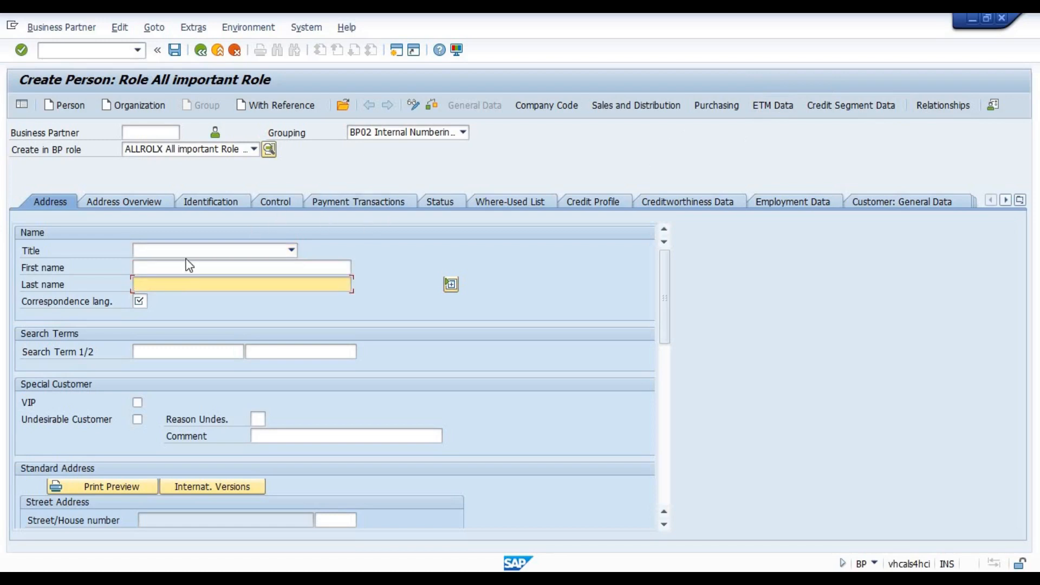
Enter the last name TEST, correspondence language EN and country AU for the new person
type("TEST")
key("Tab")
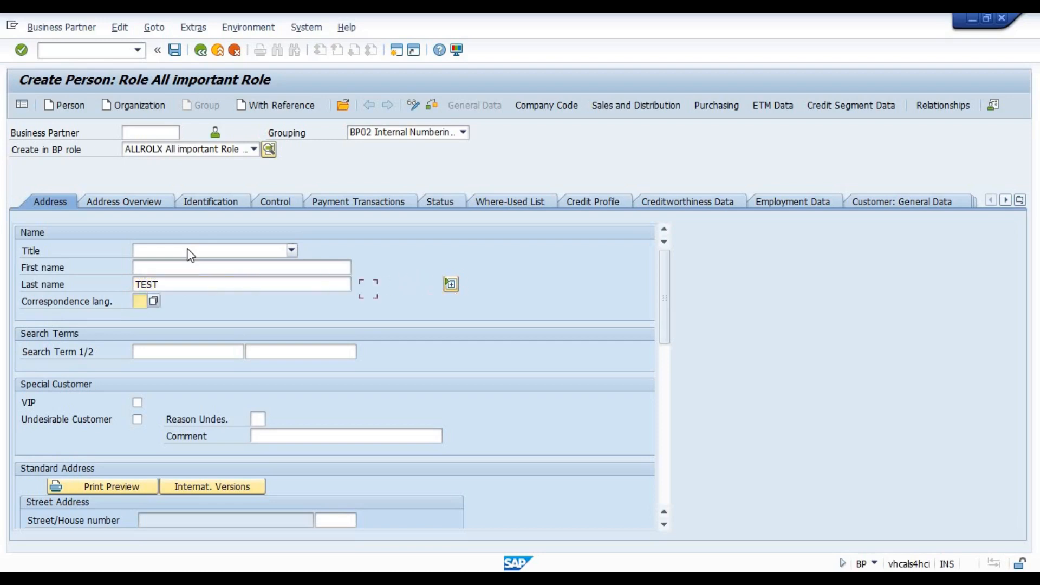
type("EN")
key("Return")
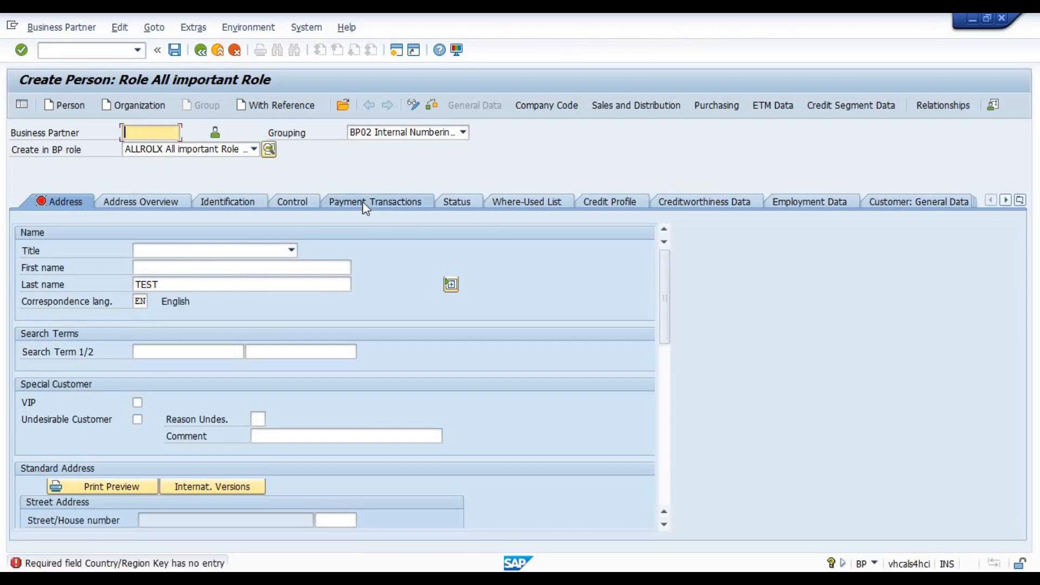
left_click(668, 474)
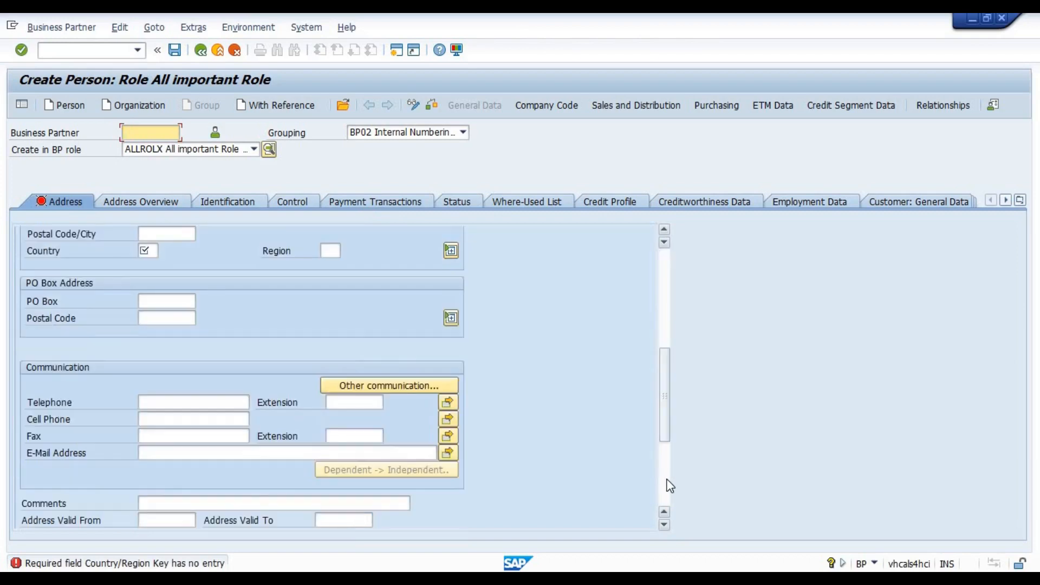
left_click(145, 250)
type("AU")
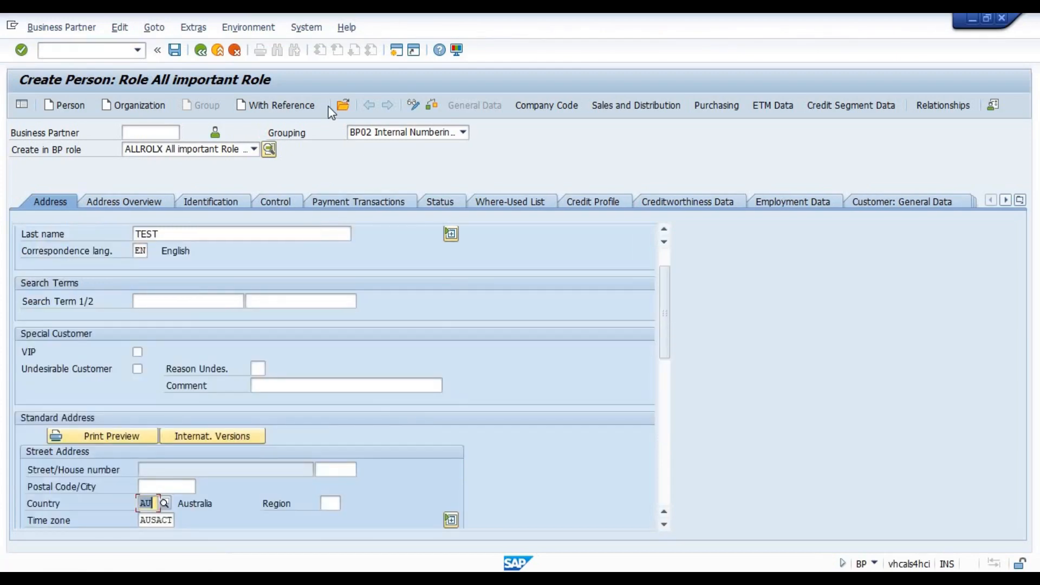
Assign company code 1101 to the new business partner and check the list of its company codes without changing it
left_click(562, 107)
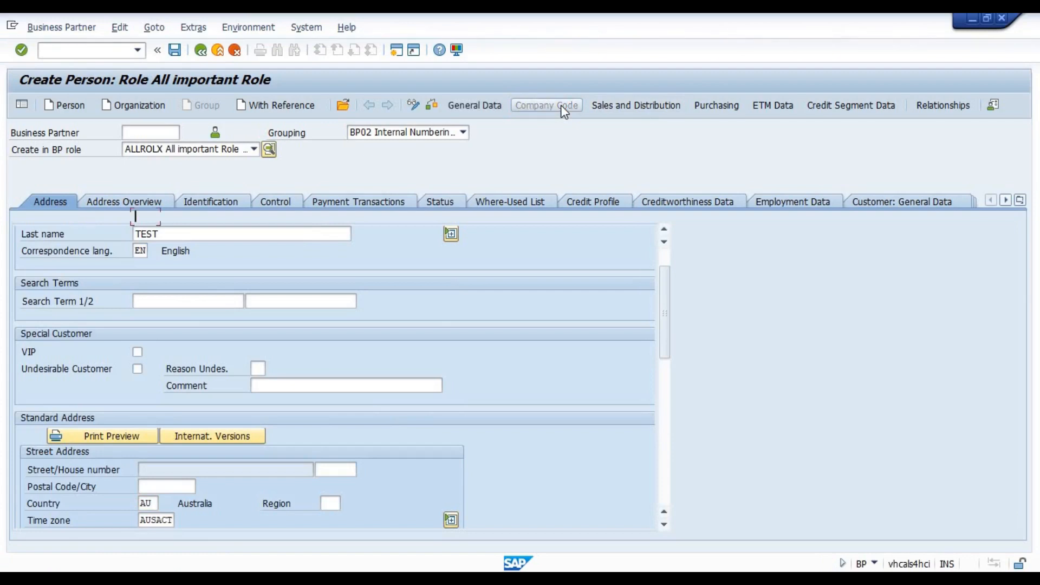
type("1101")
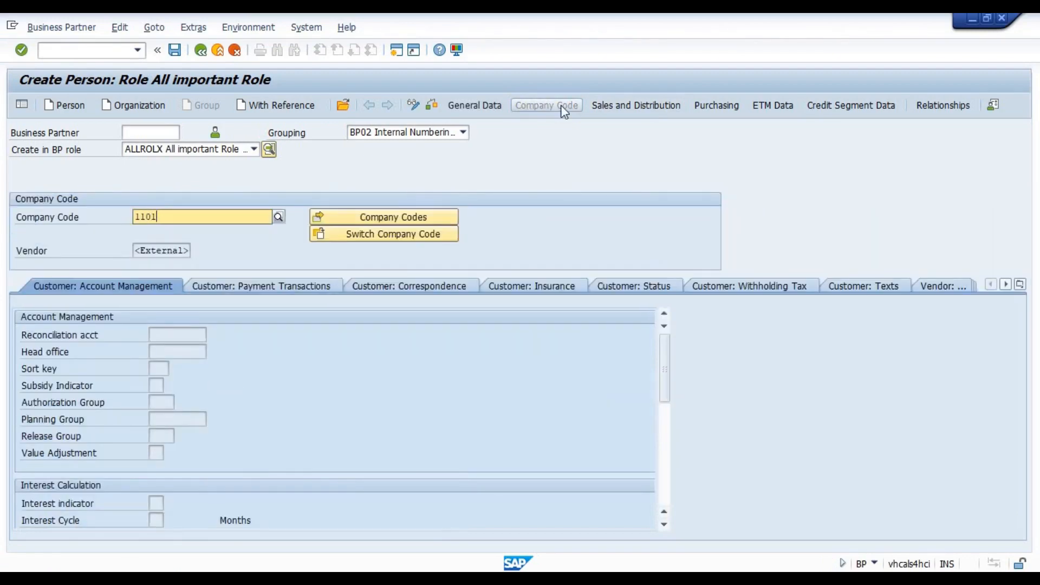
key("Return")
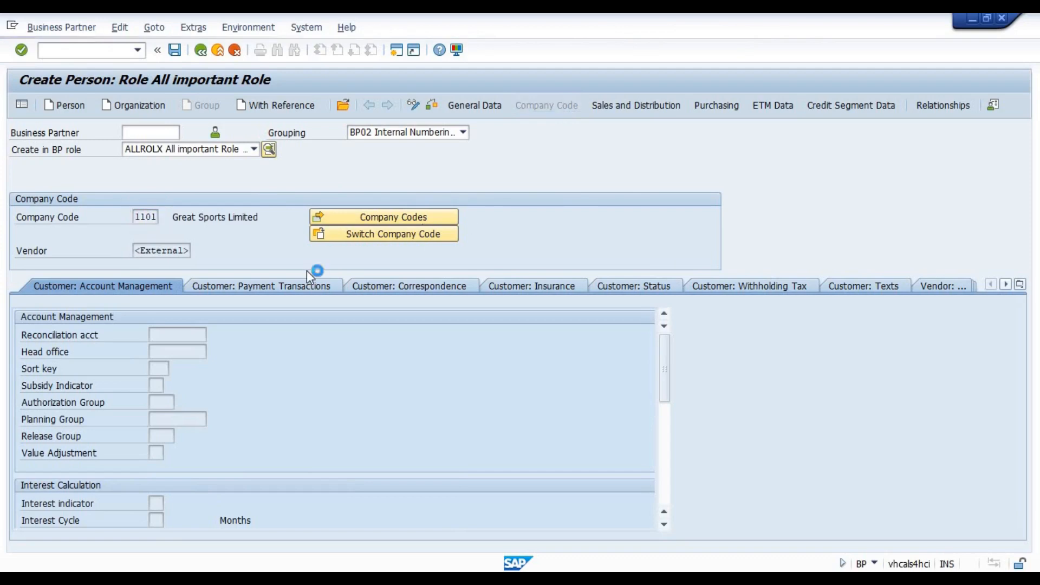
left_click(379, 217)
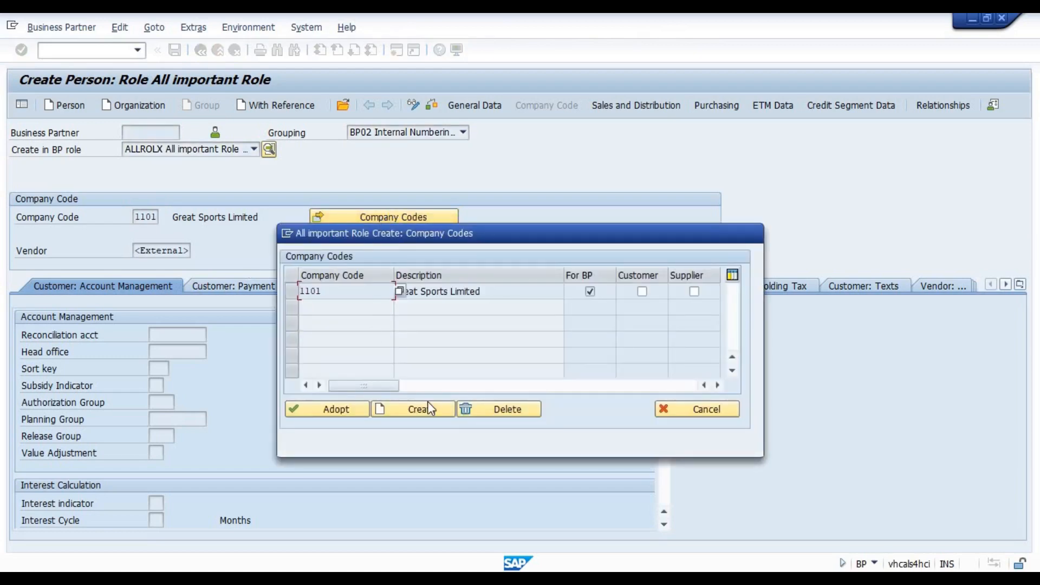
left_click(686, 411)
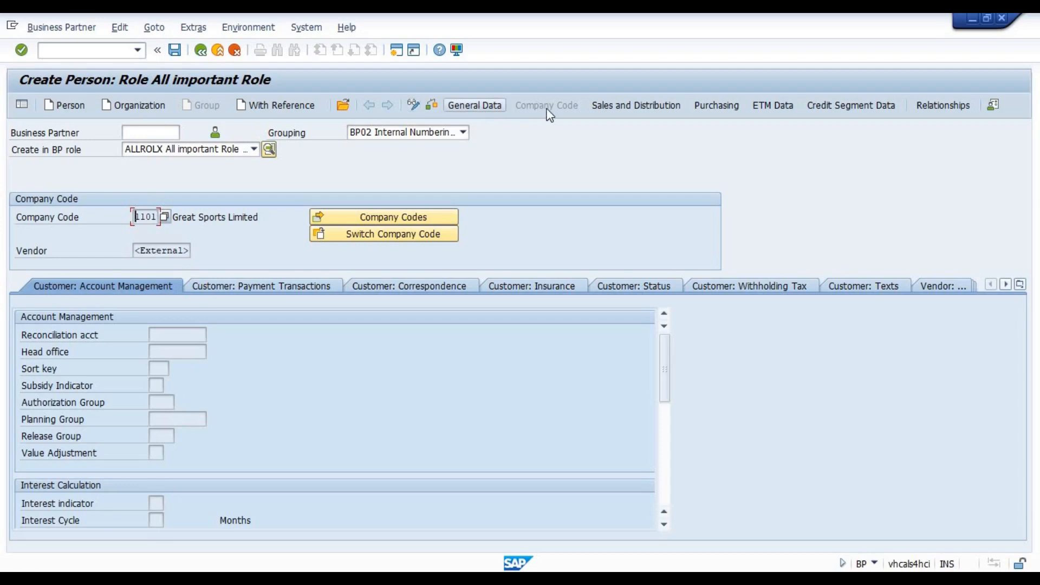
View the sales and distribution data, return to the general data and browse the available BP roles, keeping ALLROLX
left_click(634, 103)
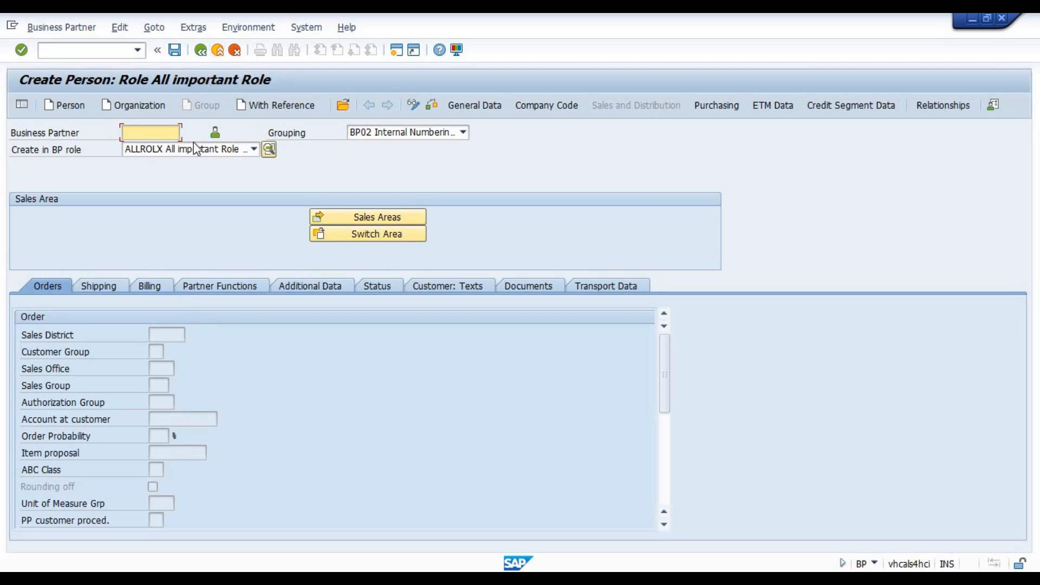
left_click(467, 102)
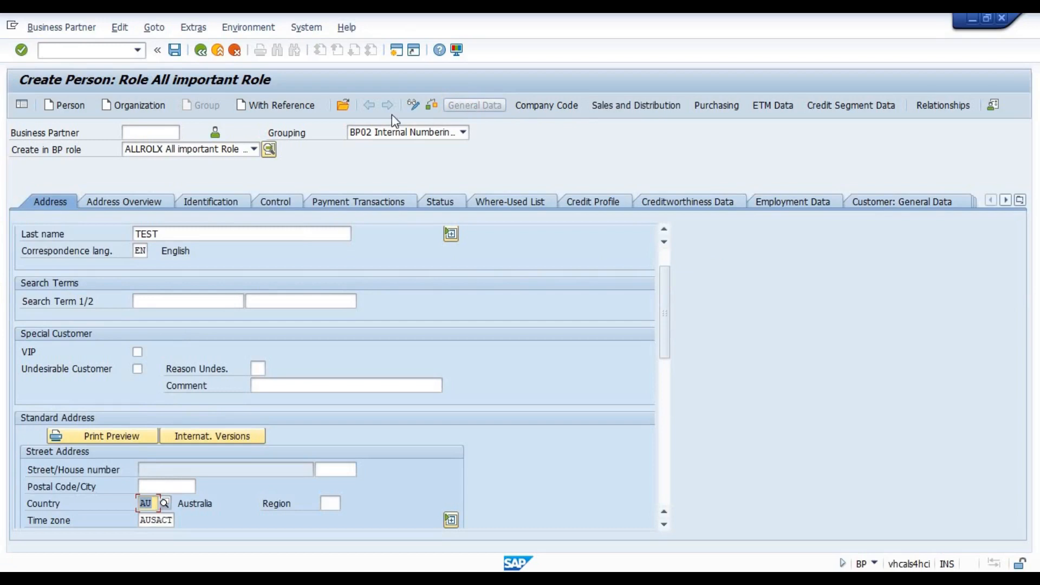
left_click(184, 150)
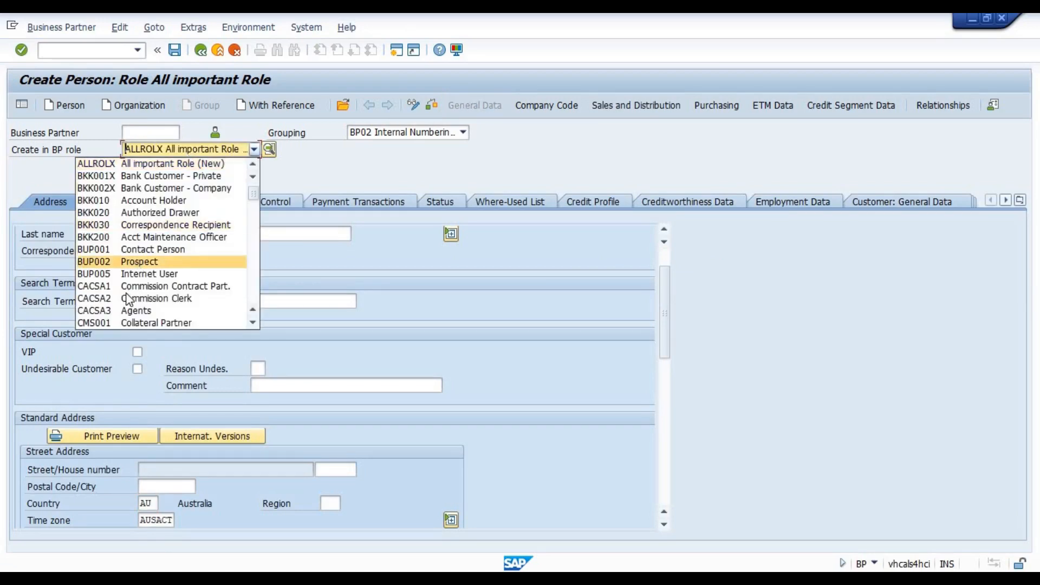
left_click(250, 295)
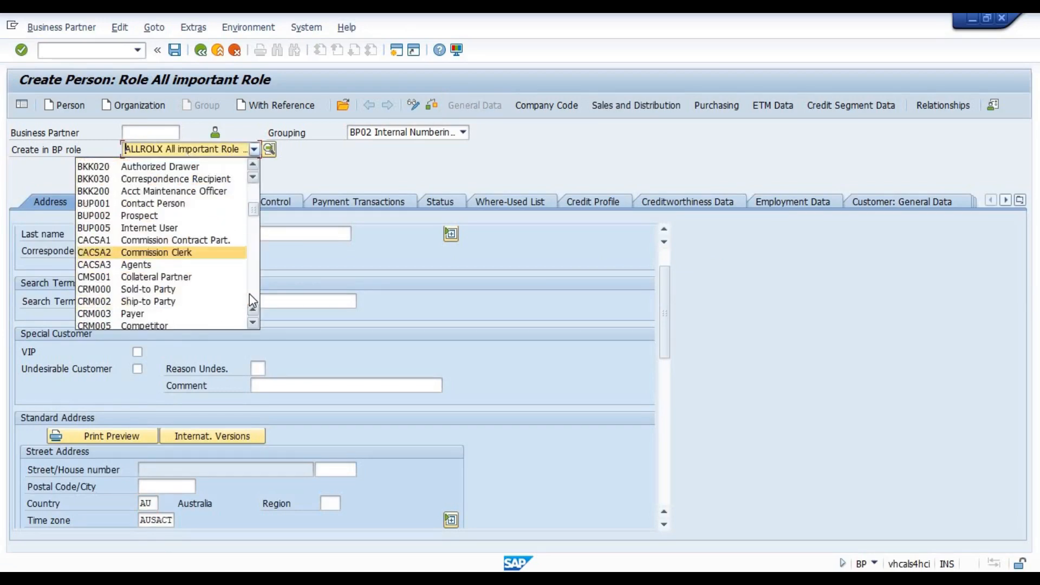
left_click(343, 166)
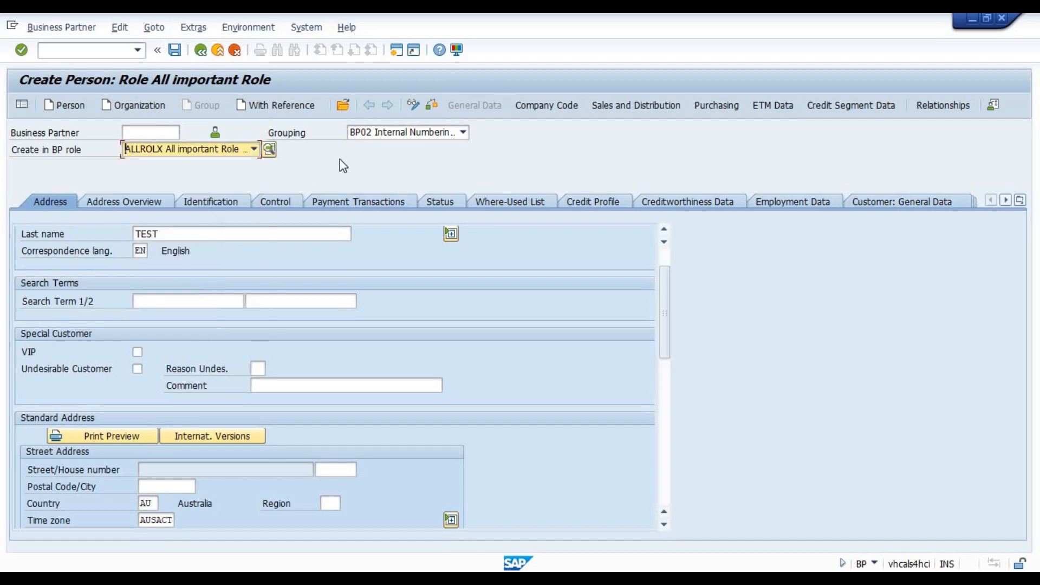